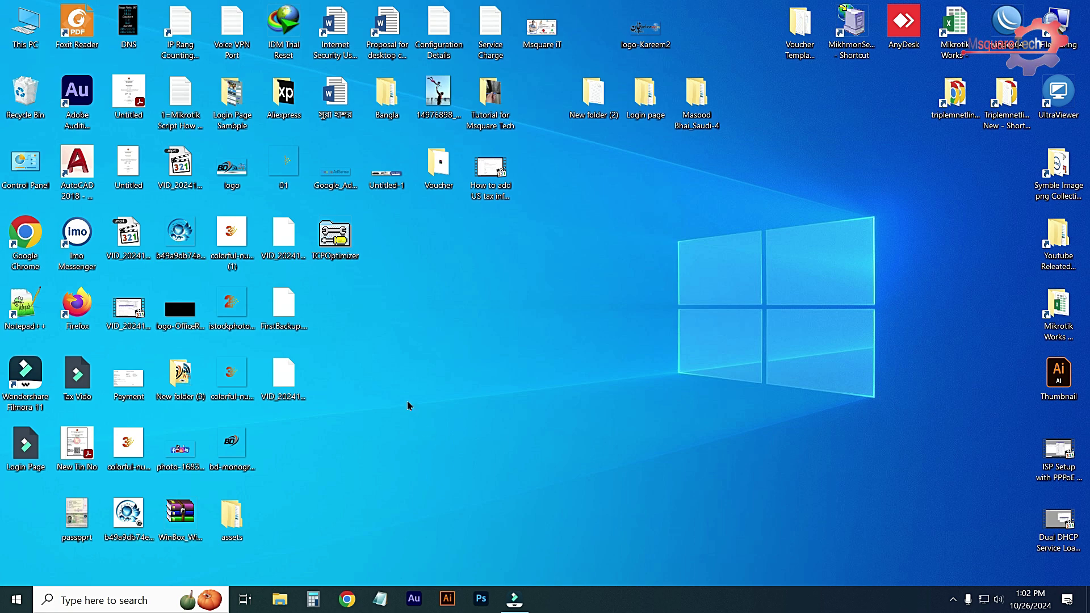
Run ncpa.cpl from the Run box to list the Realtek Ethernet adapter in Network Connections.
key("super+r")
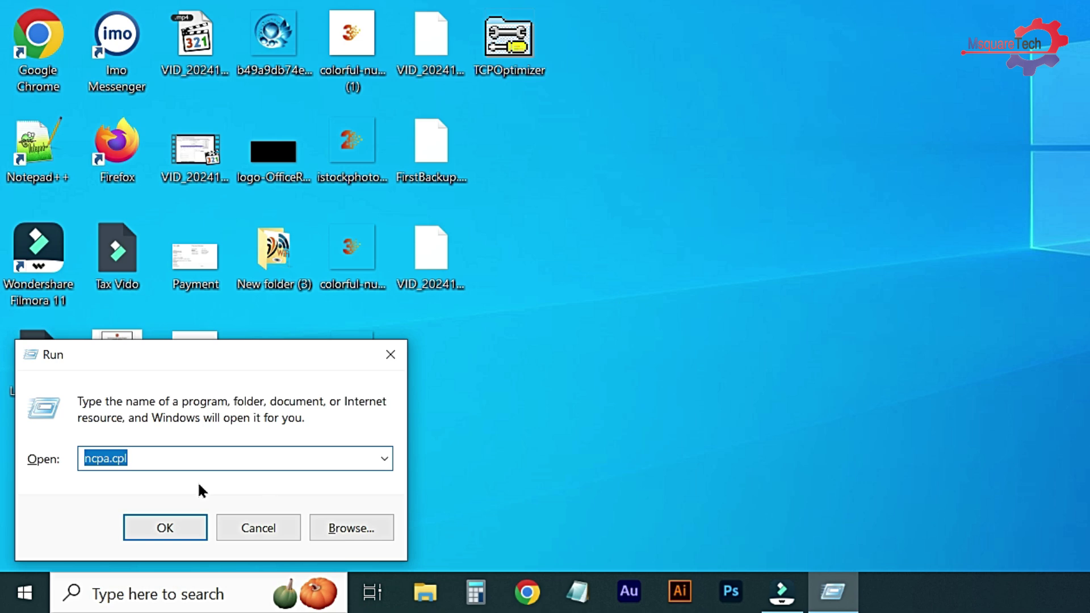
left_click(178, 456)
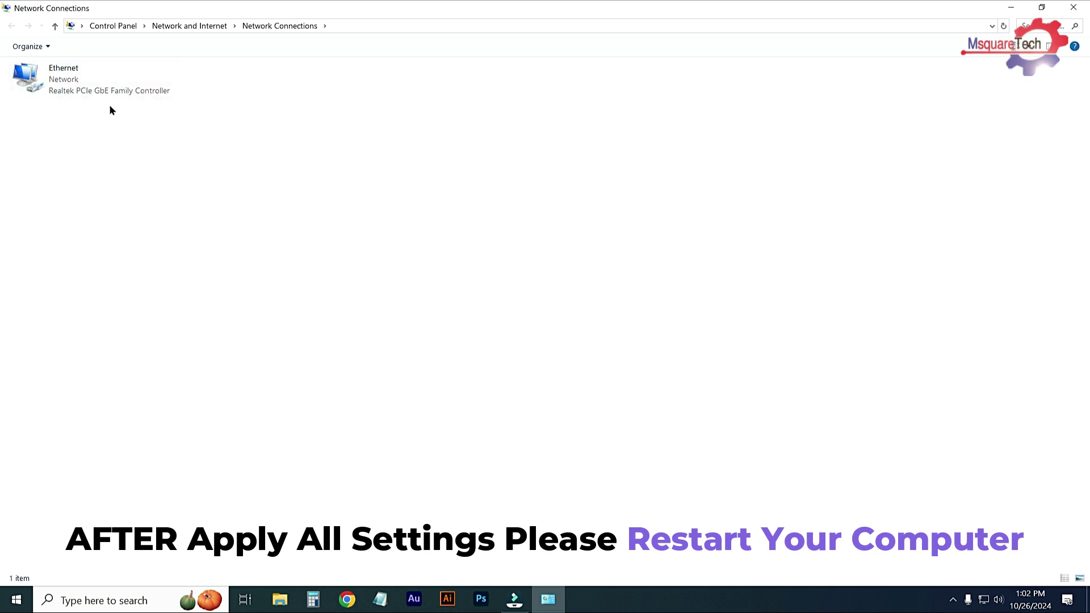
Point the Ethernet adapter's IPv4 DNS to preferred 8.8.8.8 and alternate 8.8.4.4.
right_click(57, 72)
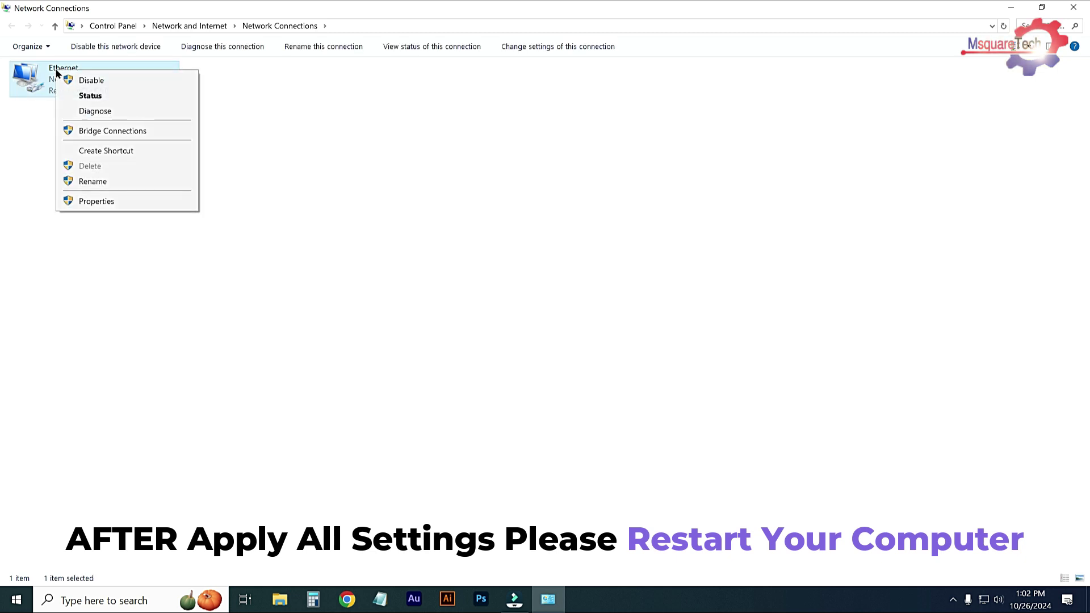
left_click(111, 203)
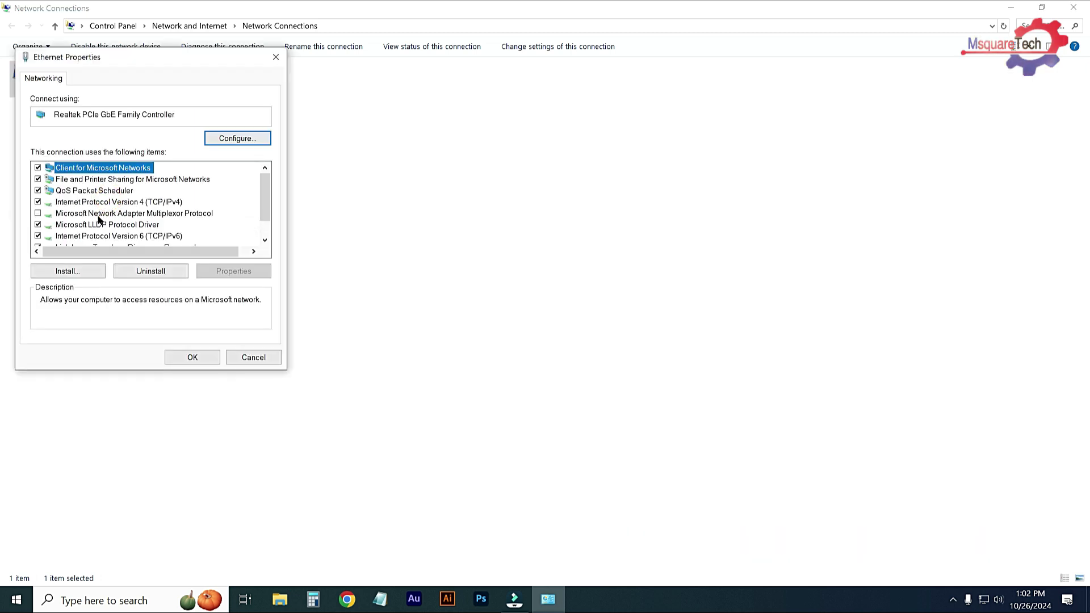
left_click(170, 203)
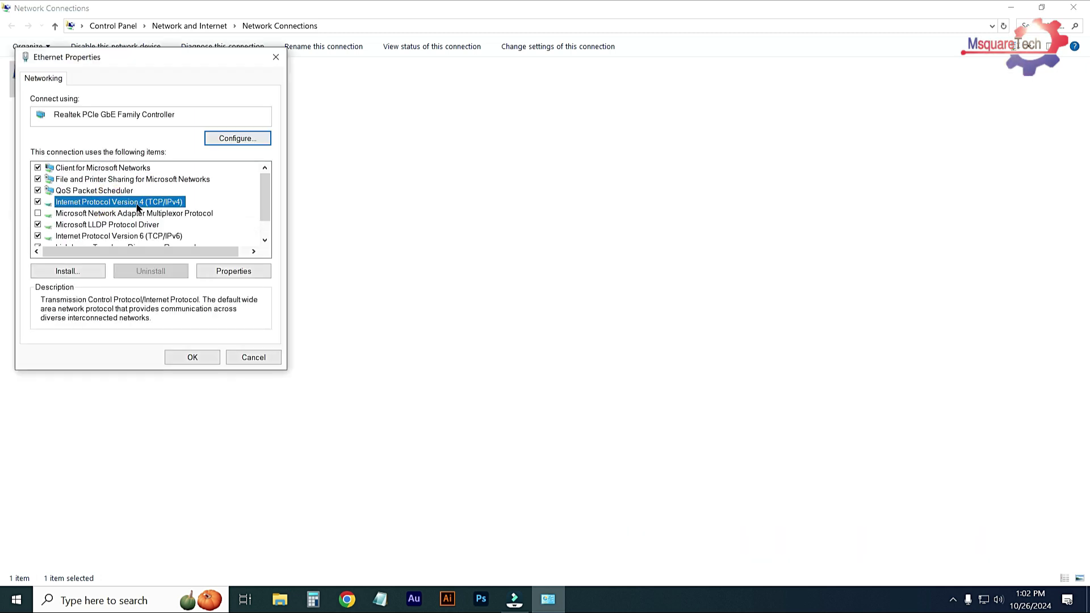
left_click(226, 268)
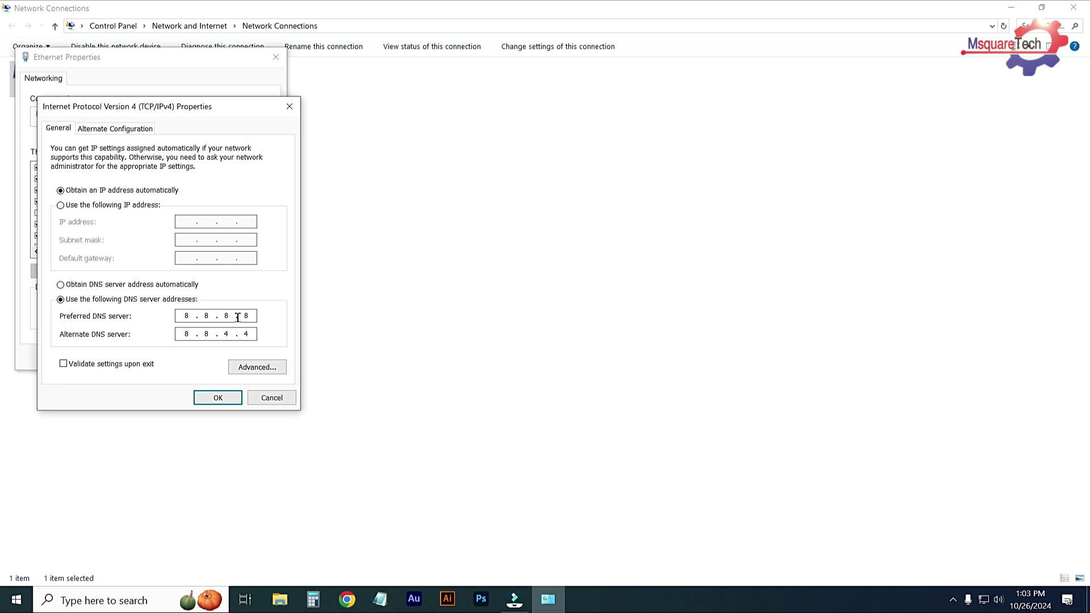
left_click(225, 399)
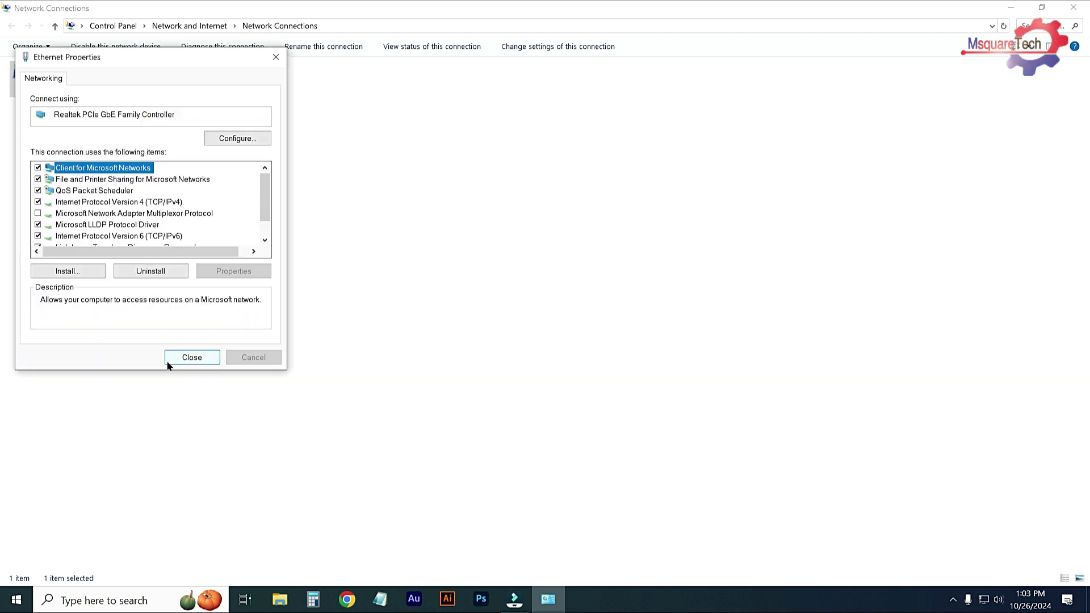
Untick 'Allow the computer to turn off this device' in the Realtek adapter's Power Management settings.
left_click(192, 358)
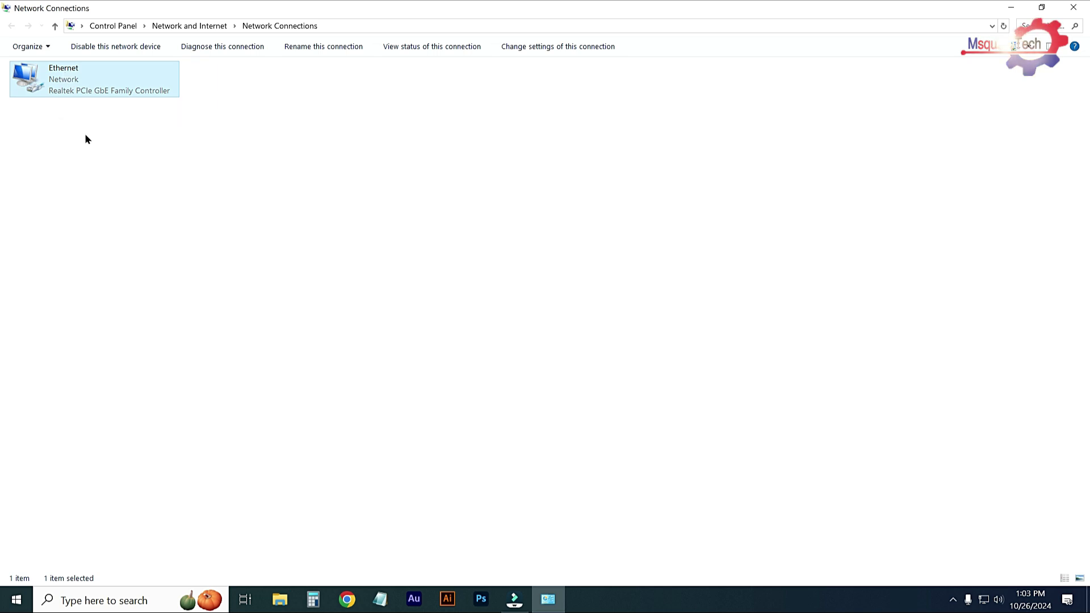
right_click(64, 81)
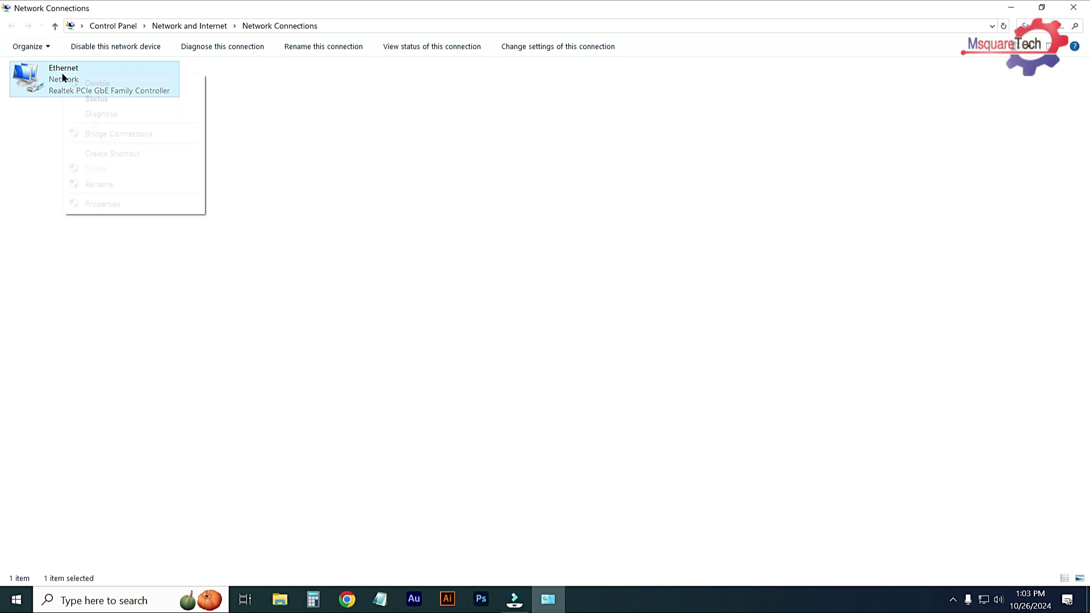
left_click(105, 205)
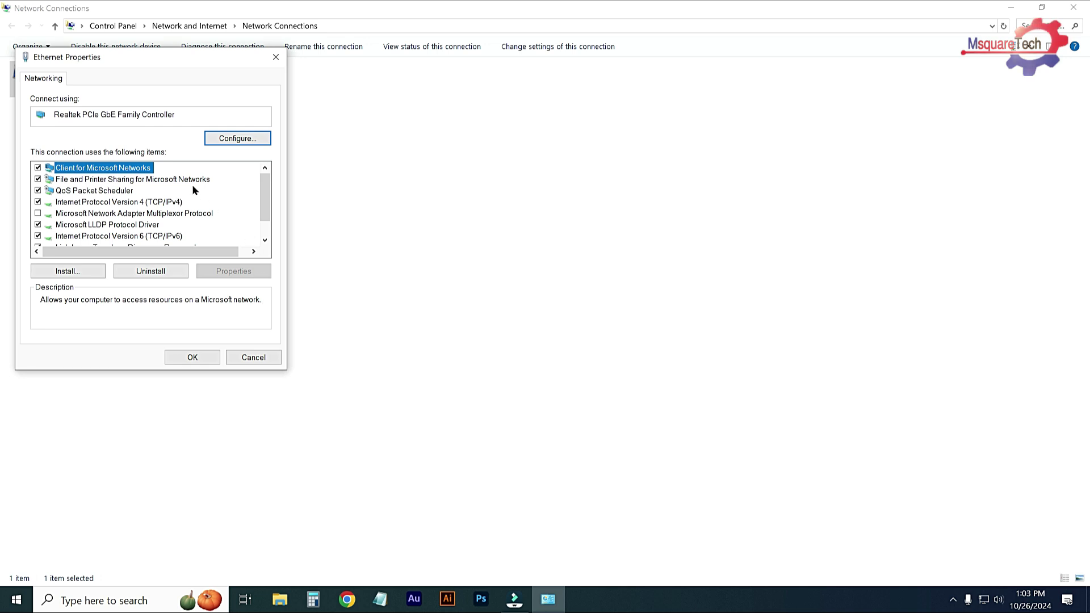
left_click(229, 139)
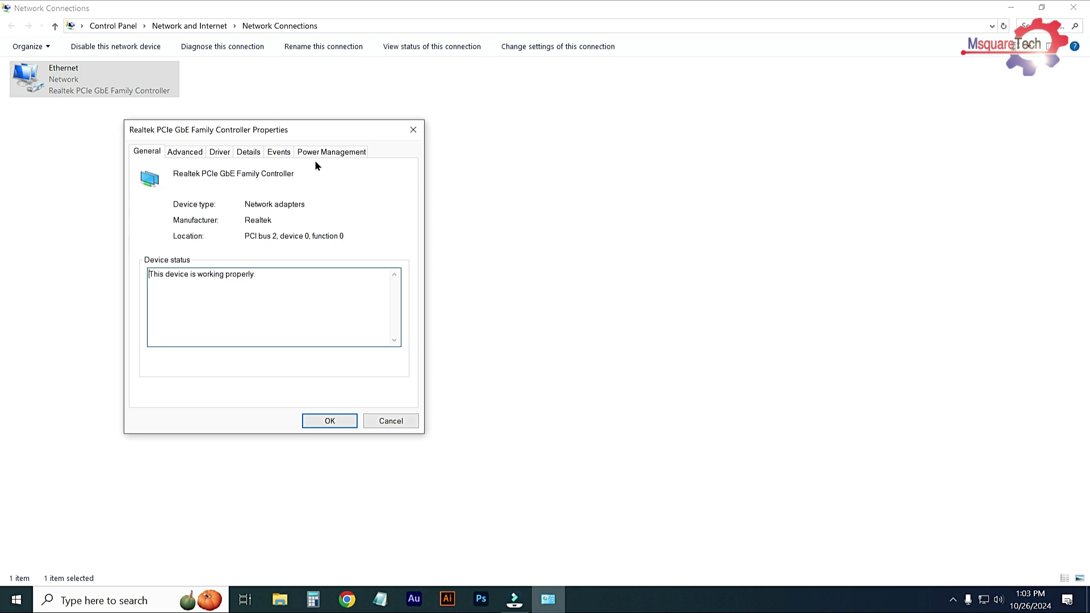
left_click(333, 152)
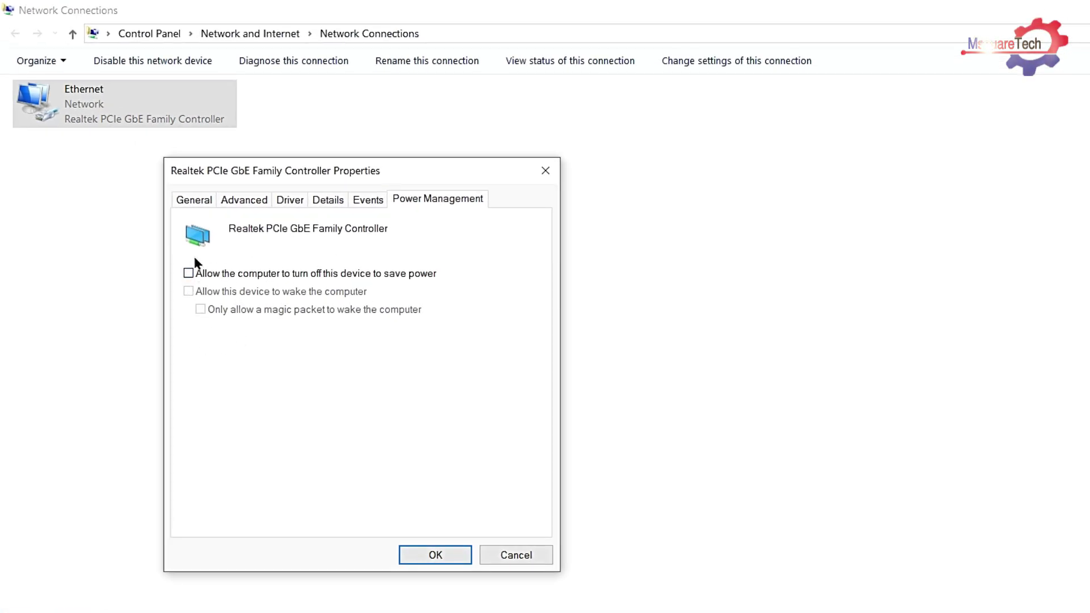
left_click(189, 273)
left_click(188, 292)
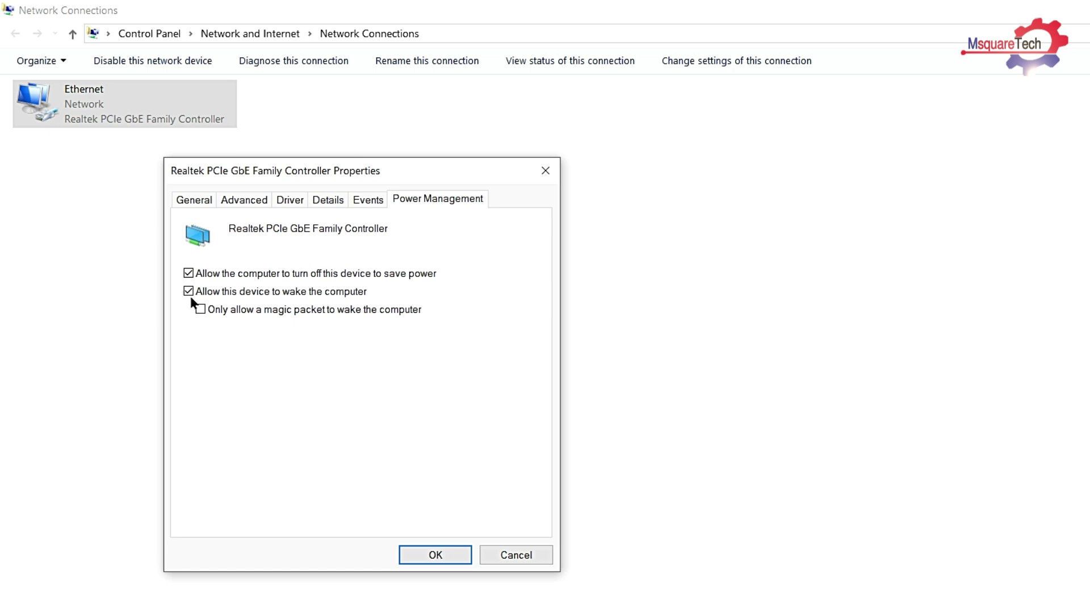
left_click(188, 291)
left_click(188, 273)
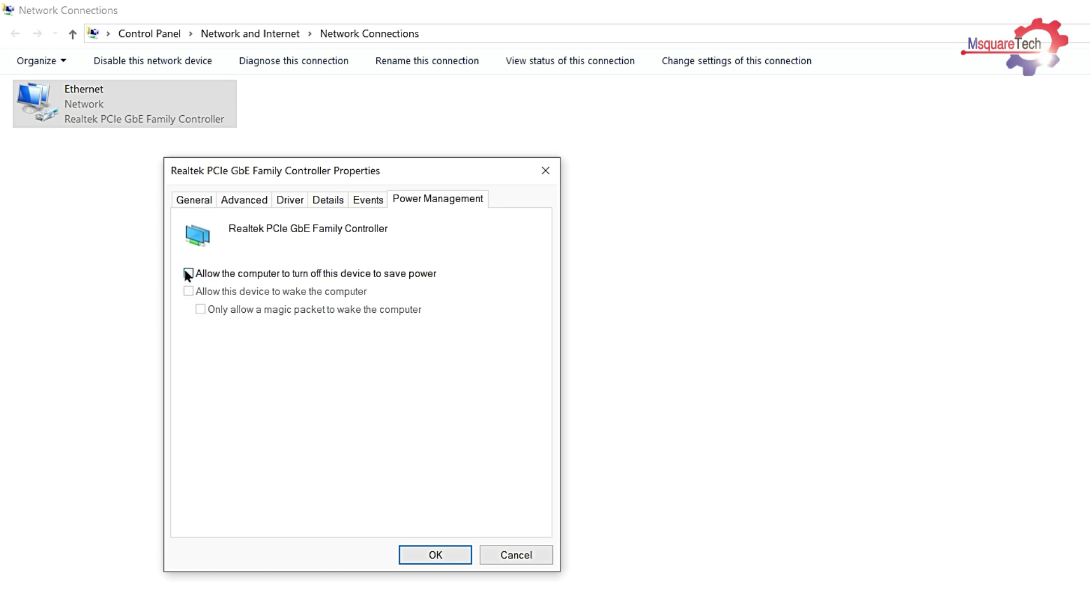
left_click(435, 555)
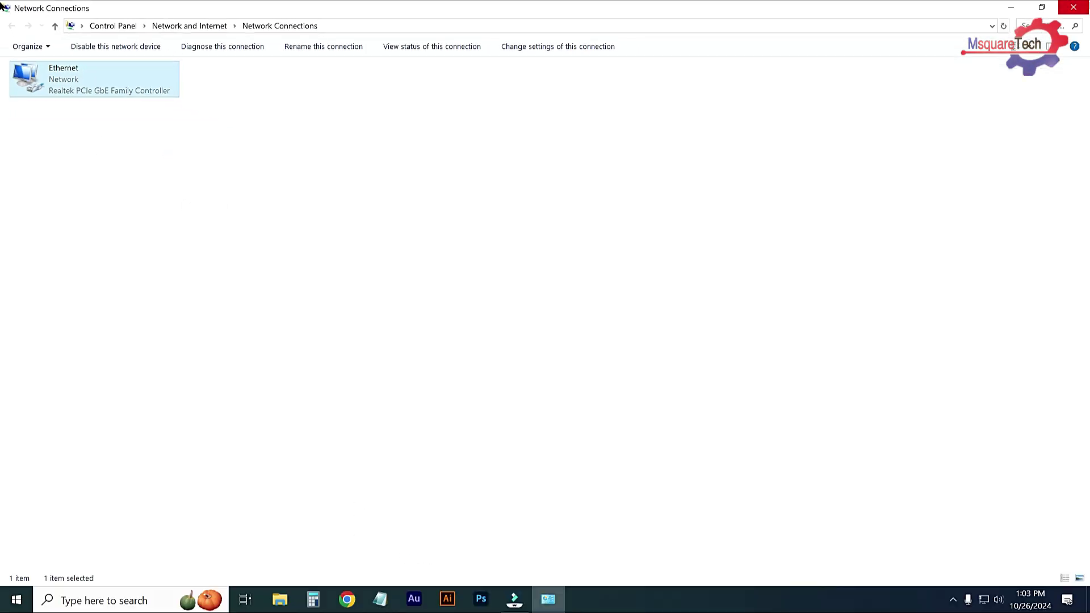
Close Network Connections and refresh the desktop.
left_click(1087, 6)
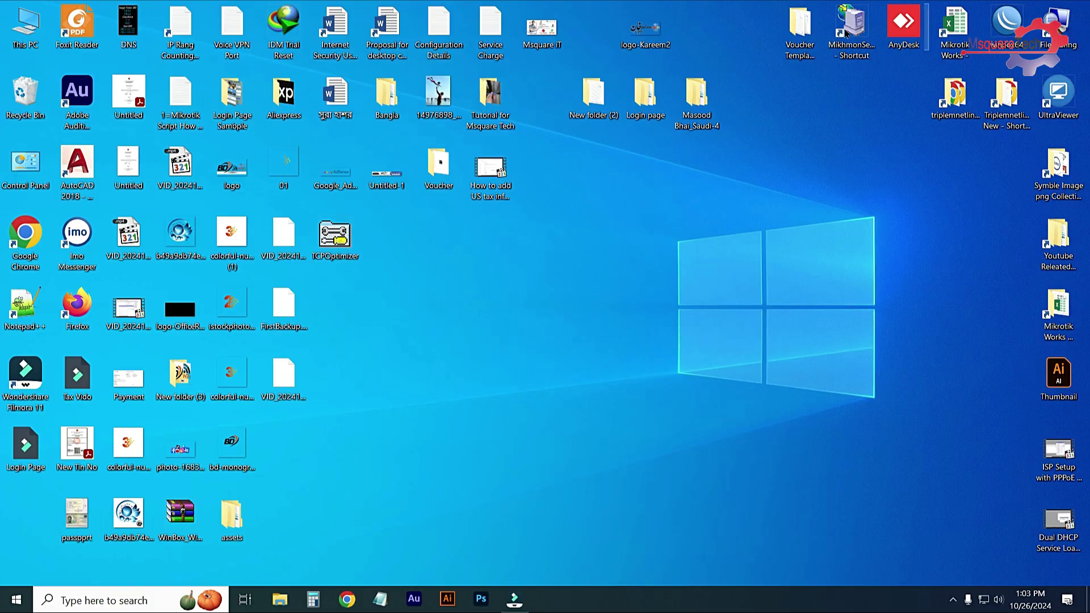
right_click(512, 260)
left_click(548, 314)
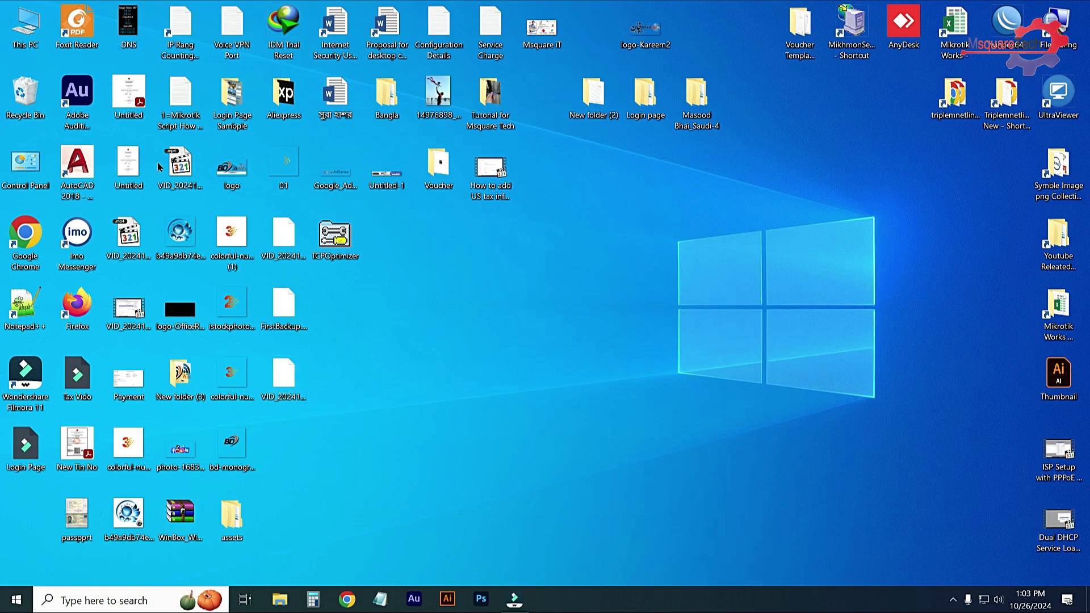
Open Computer Management from This PC and show Device Manager's hardware list.
right_click(25, 29)
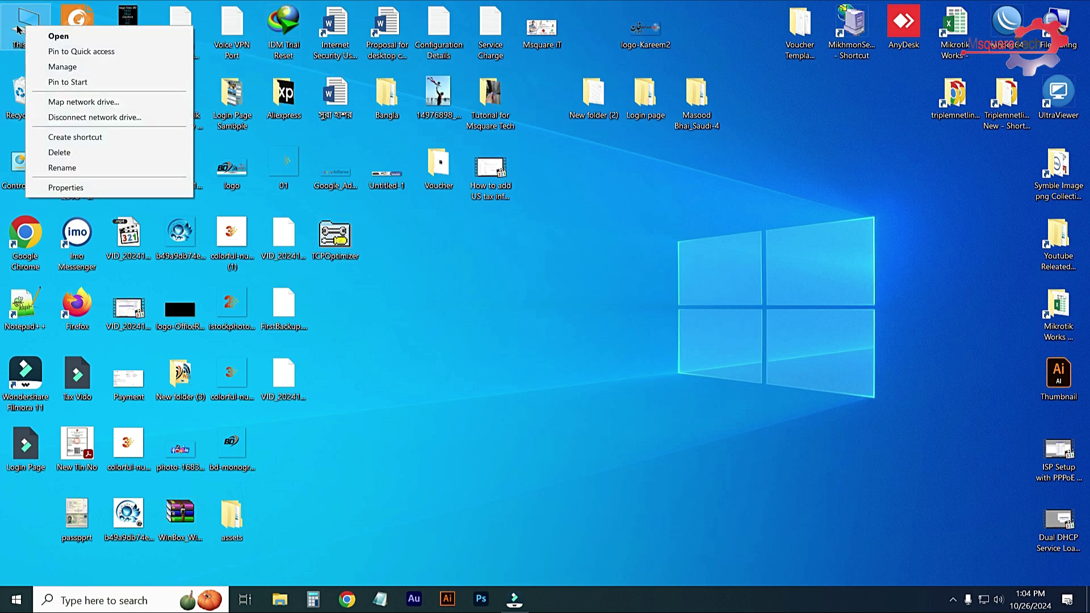
left_click(68, 68)
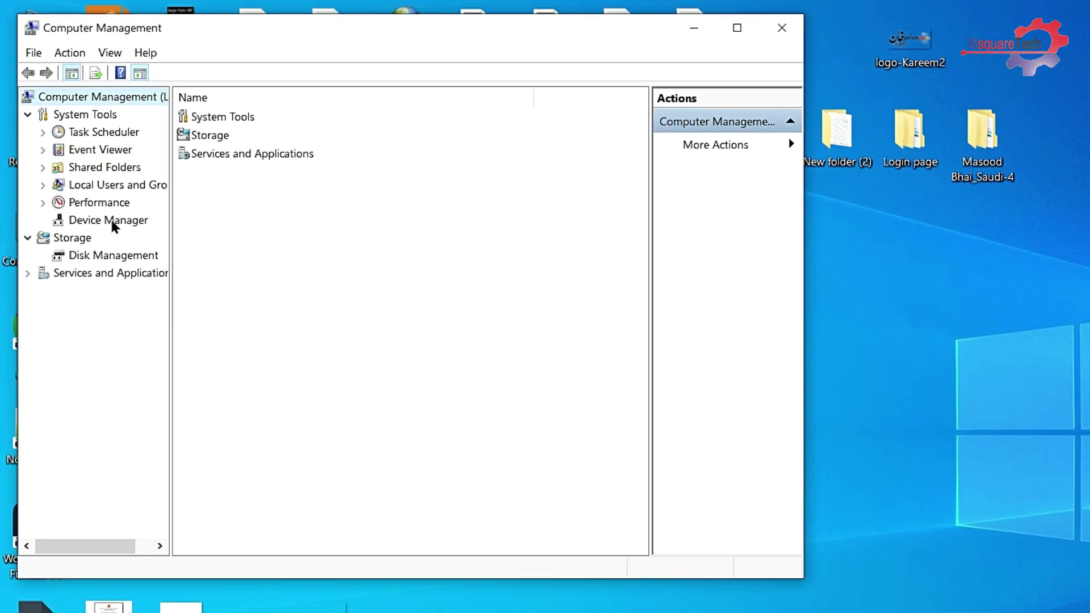
left_click(110, 222)
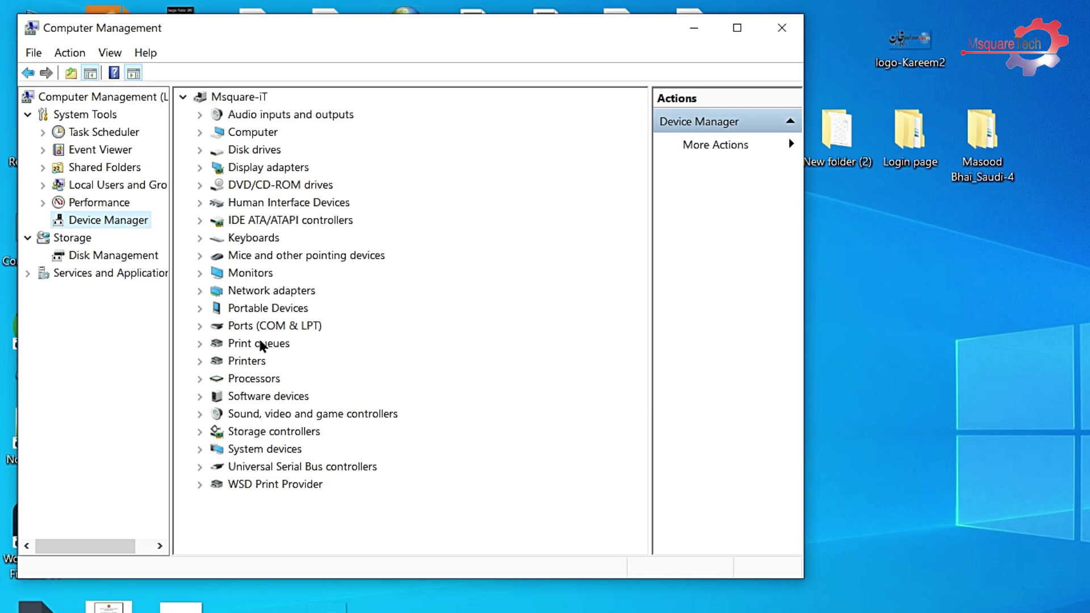
left_click(200, 291)
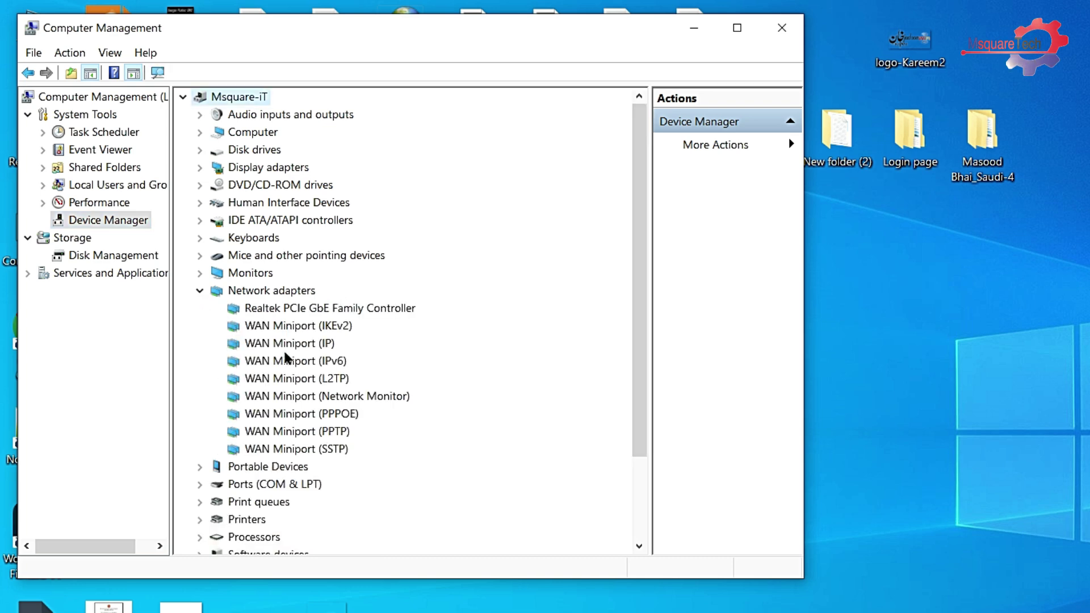
left_click(299, 311)
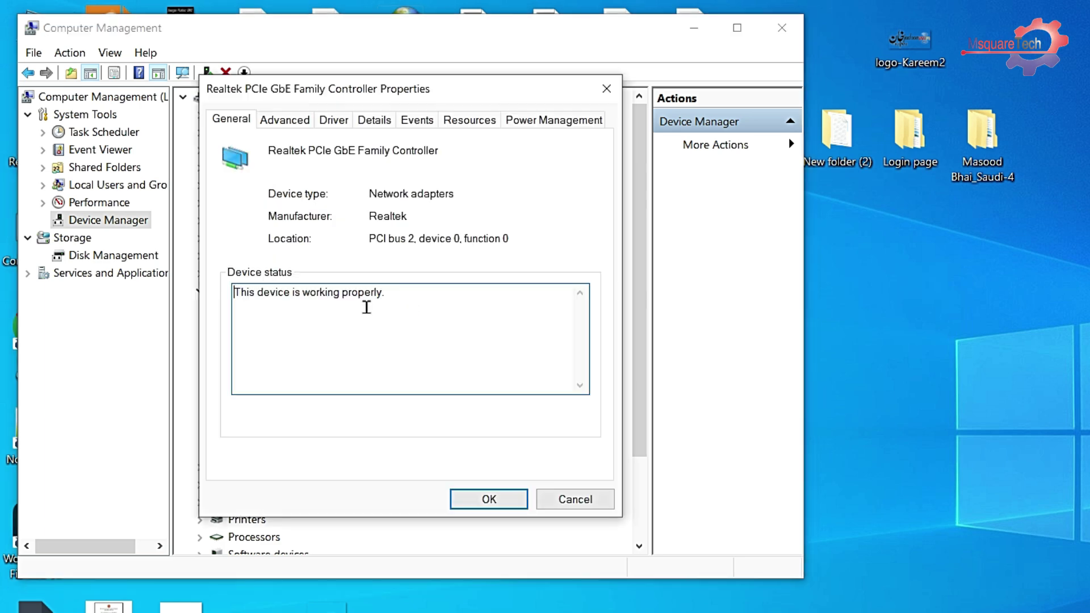
double_click(366, 309)
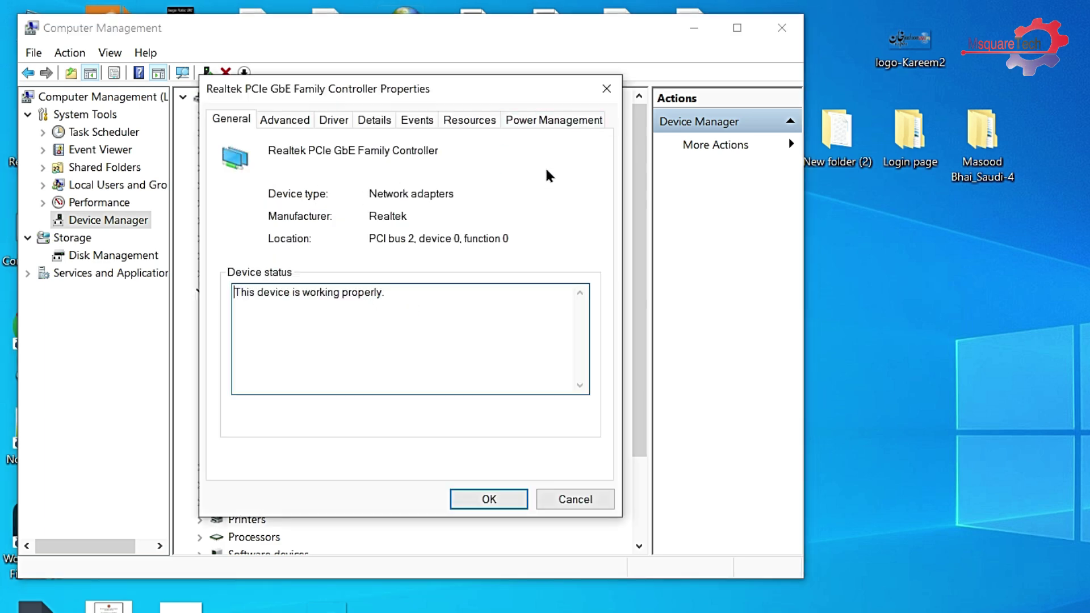
left_click(526, 122)
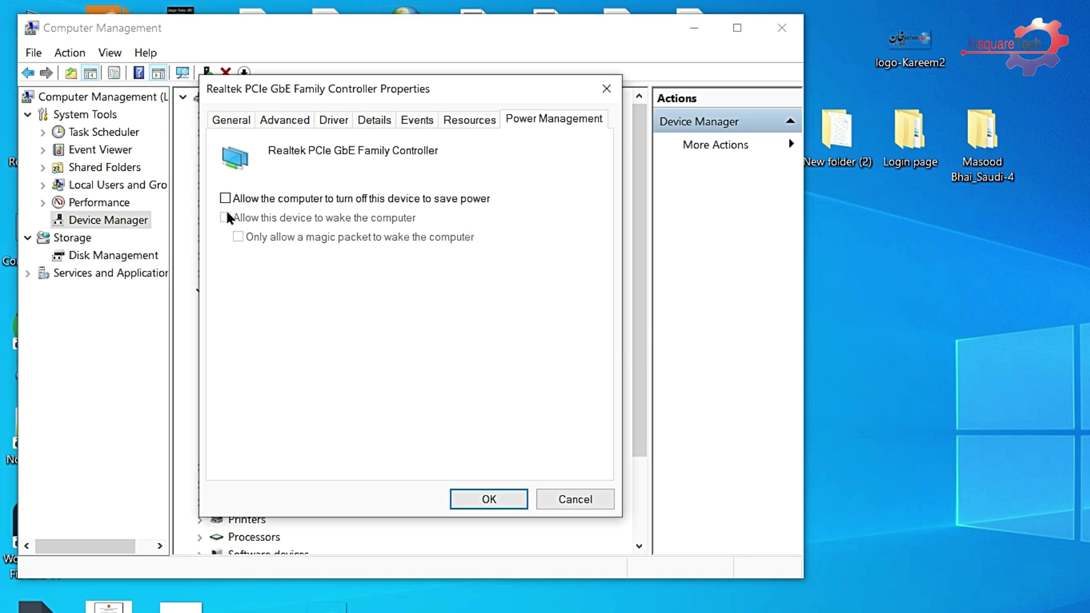
left_click(487, 498)
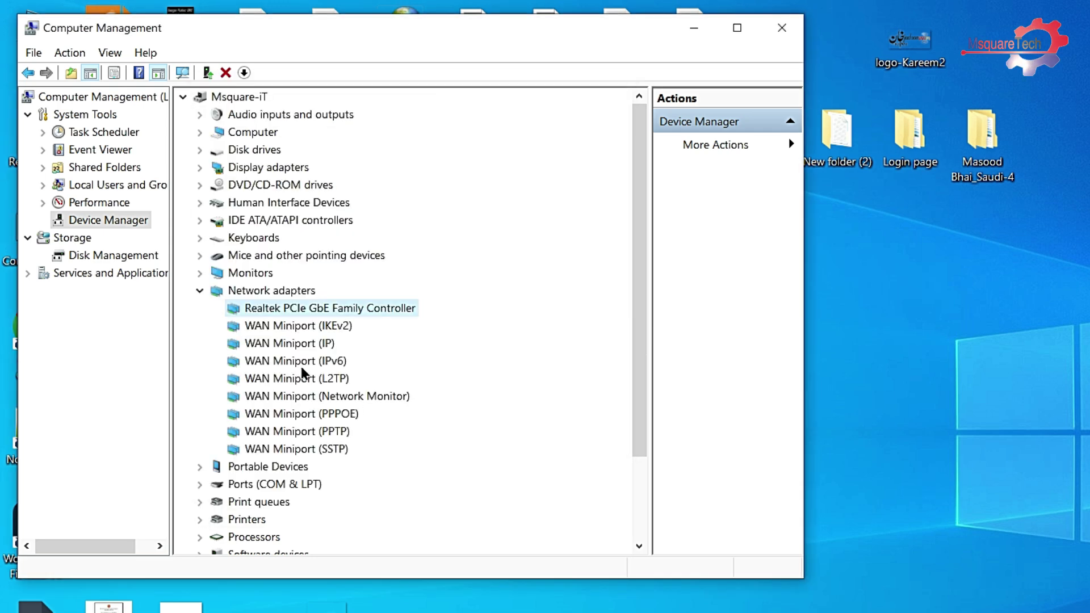
left_click(200, 290)
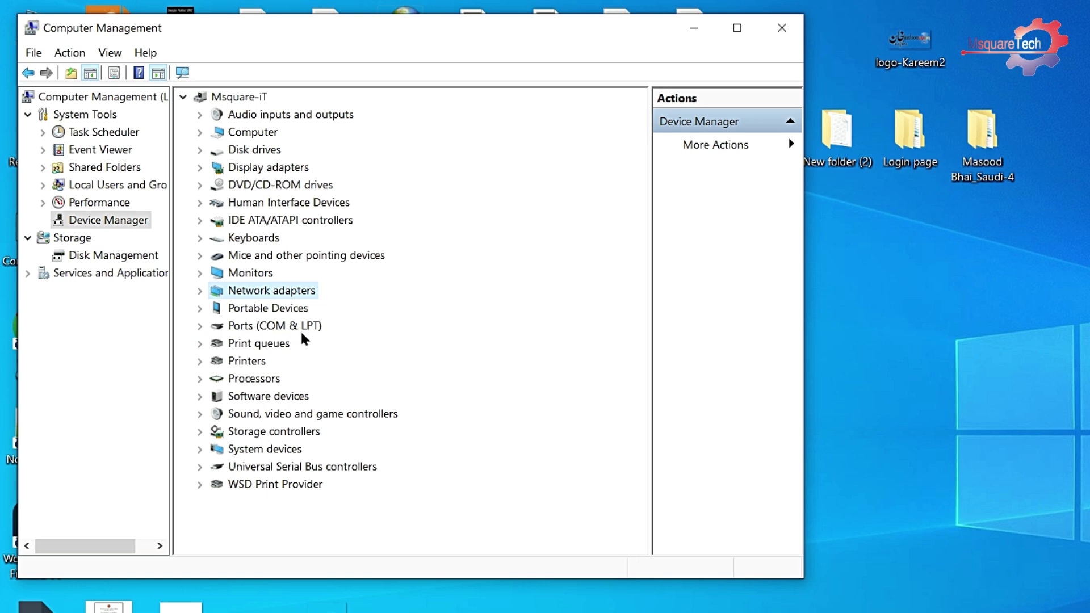
Check COM1's port settings under Ports (COM & LPT): 128000 bits per second, Hardware flow control, then cancel.
left_click(267, 327)
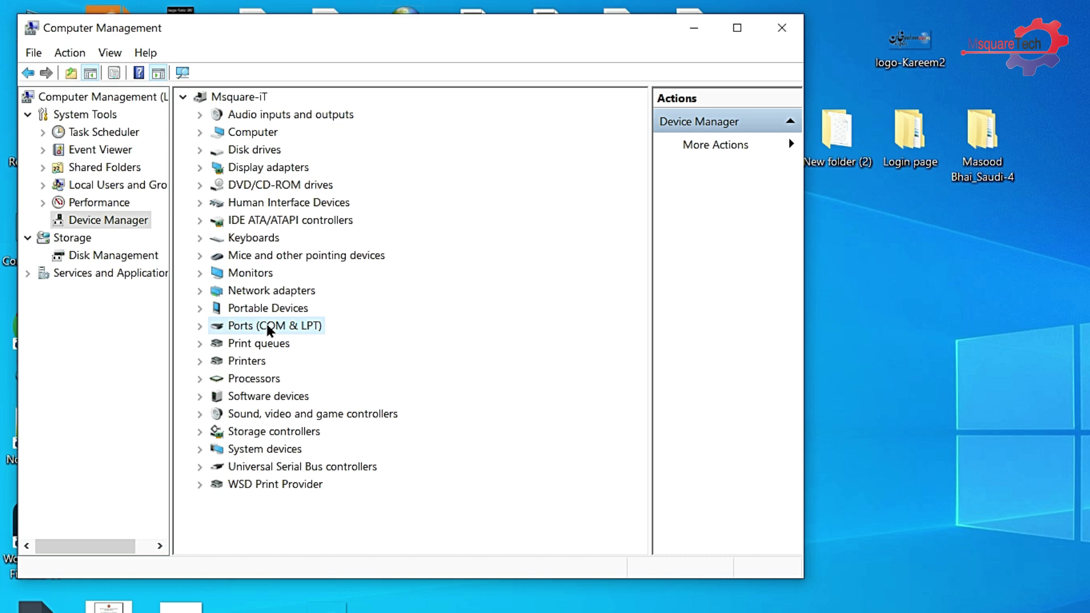
double_click(267, 326)
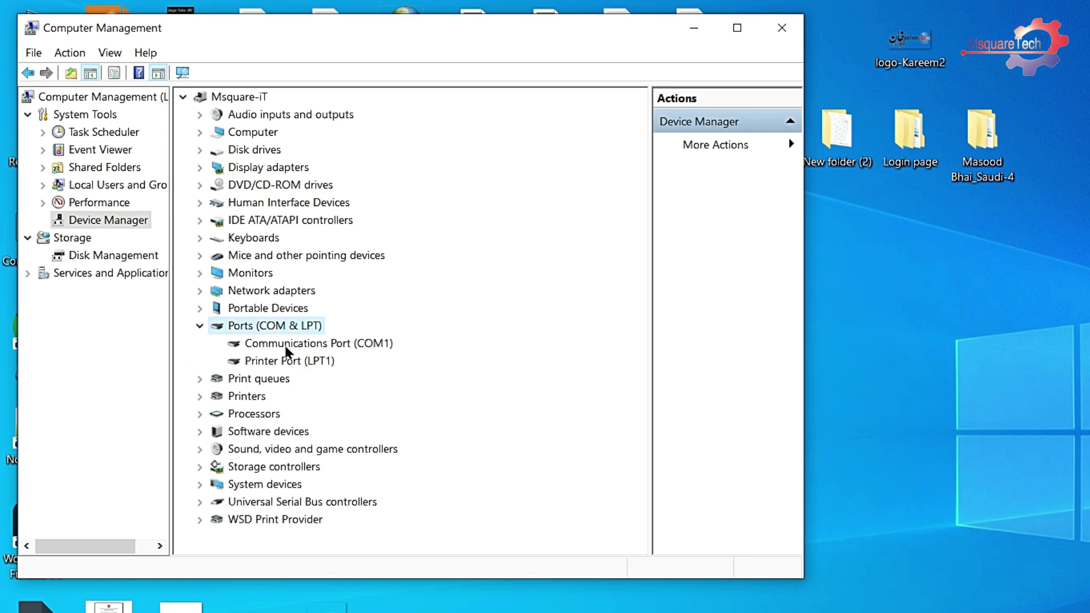
double_click(352, 344)
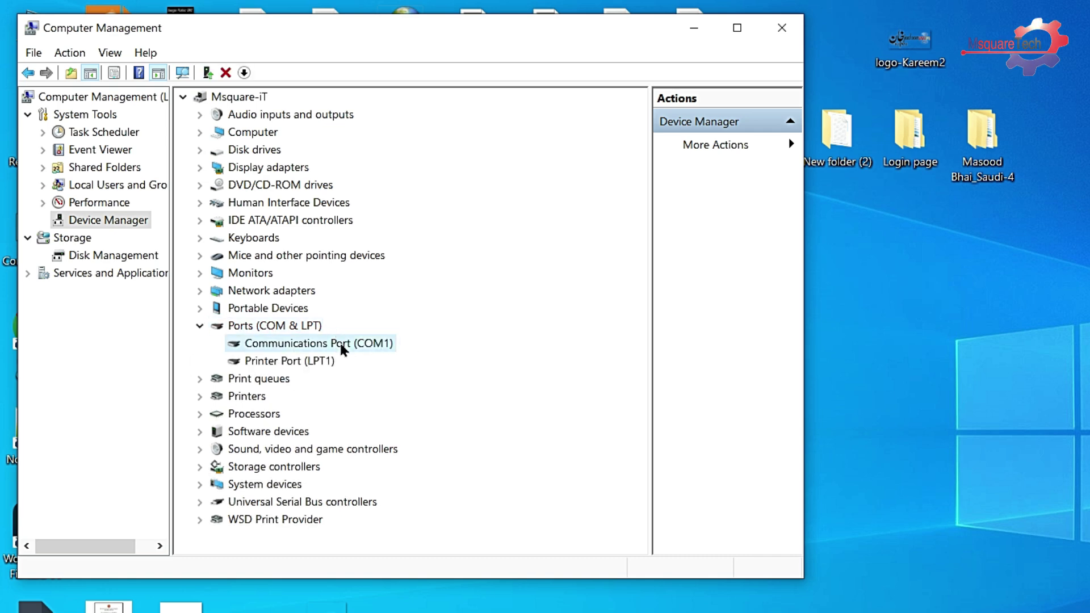
left_click(288, 116)
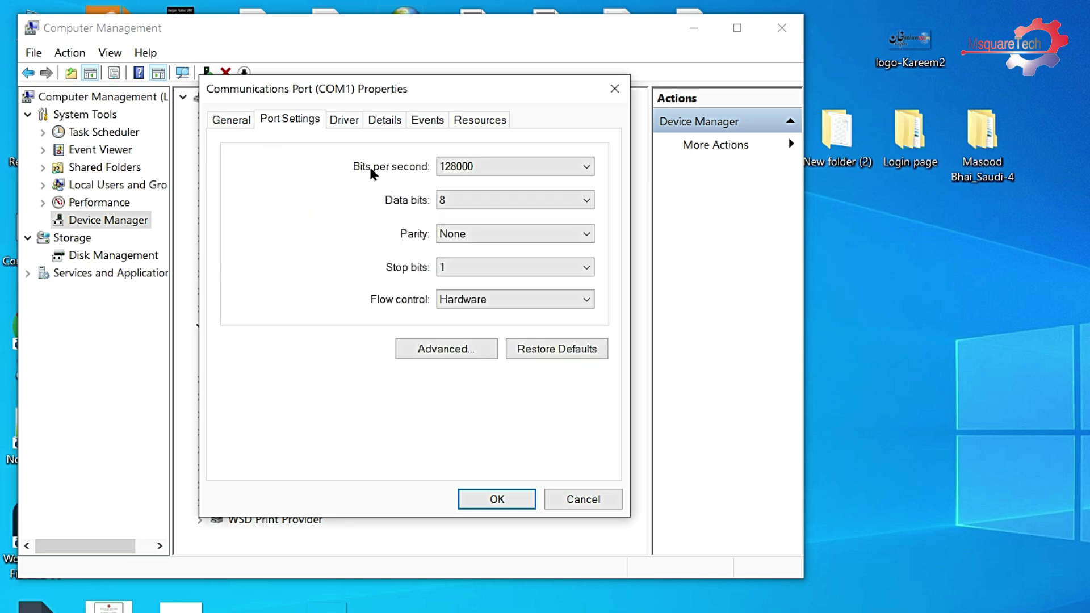
left_click(521, 165)
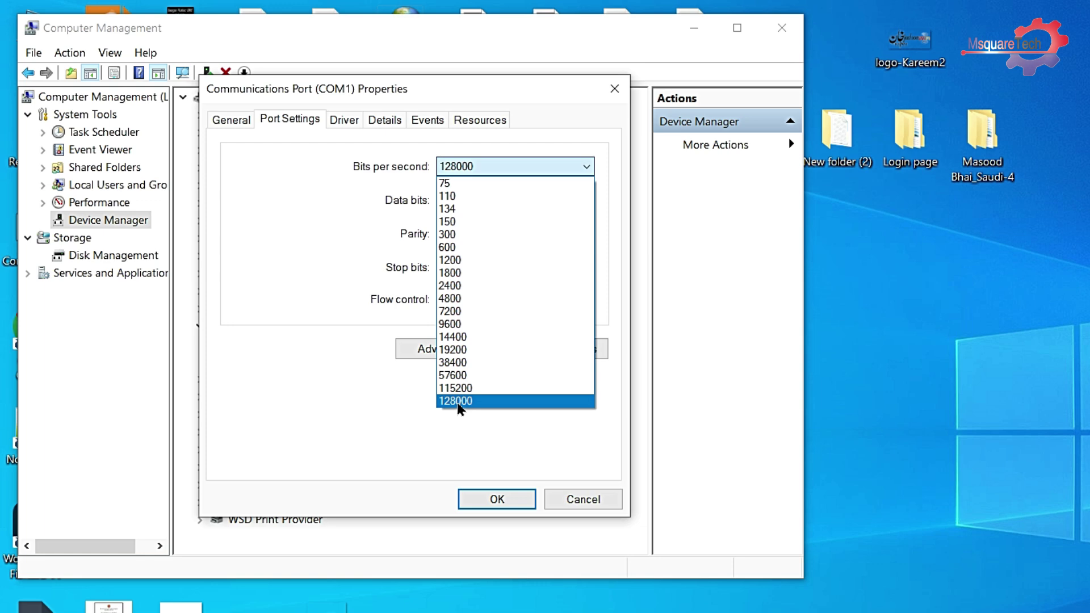
left_click(459, 402)
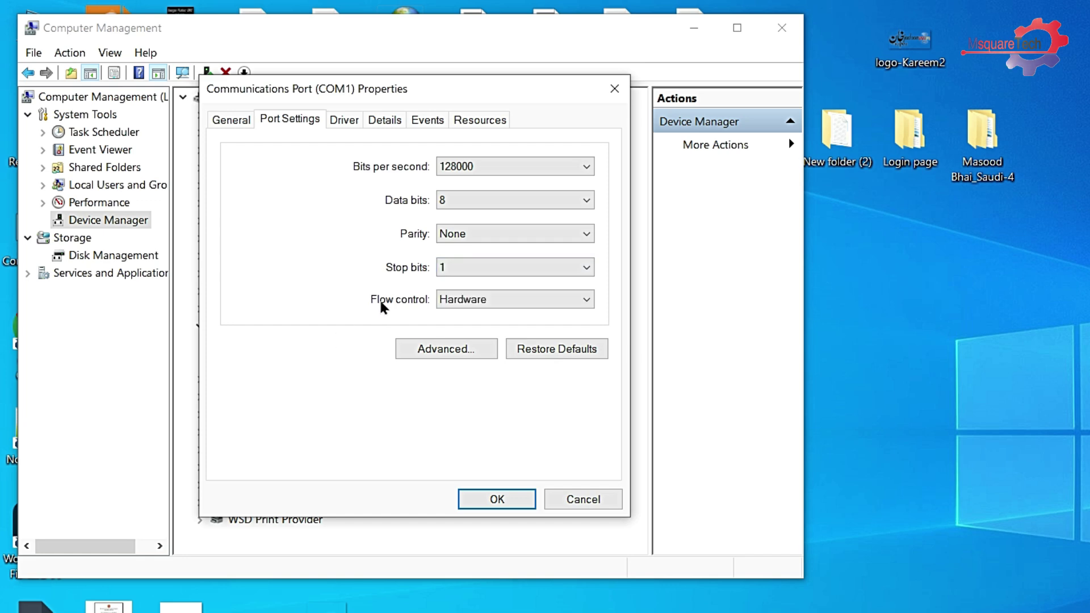
left_click(489, 299)
left_click(463, 331)
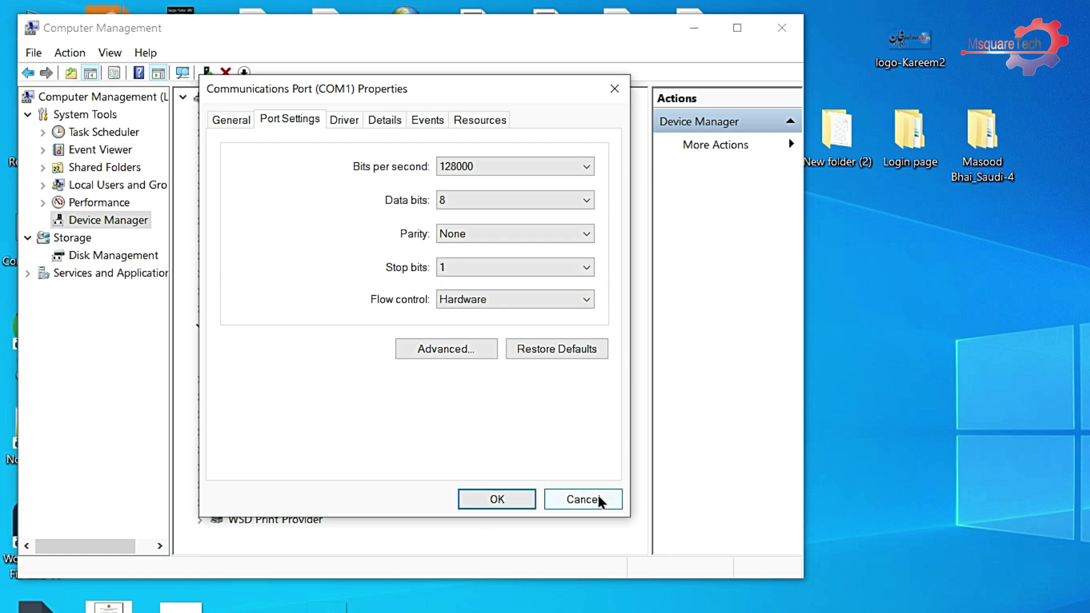
left_click(496, 505)
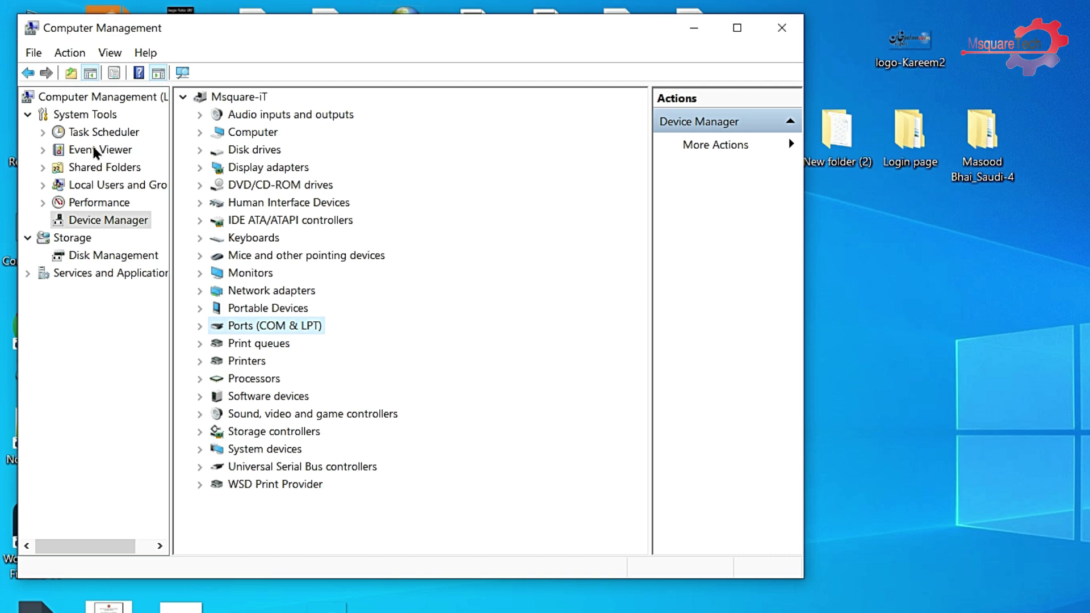
Clear the Event Viewer > Windows Logs > Application log with Clear, not saving it.
left_click(109, 150)
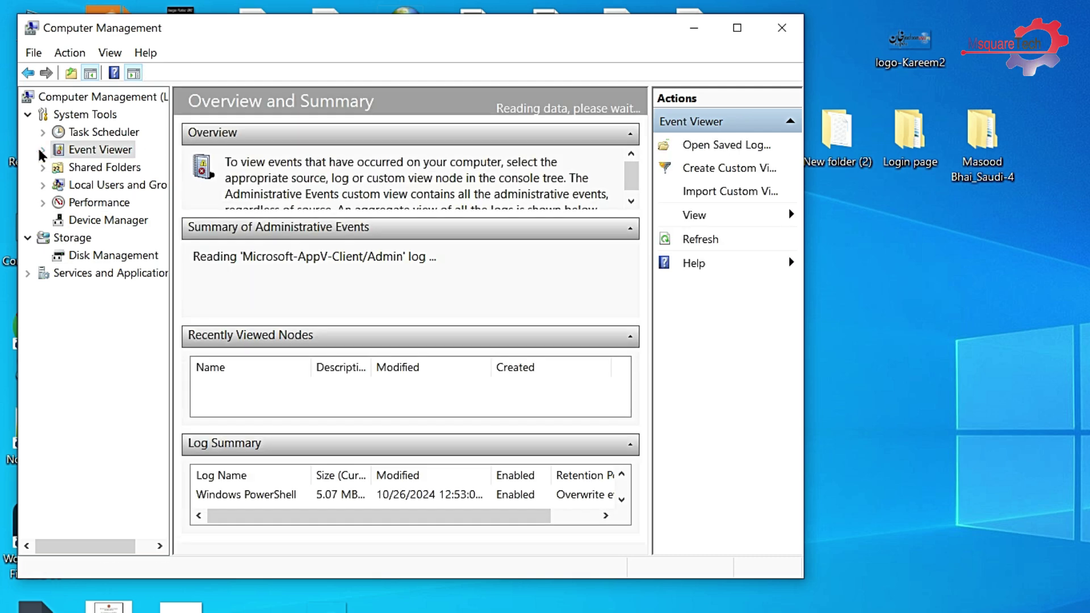
left_click(43, 151)
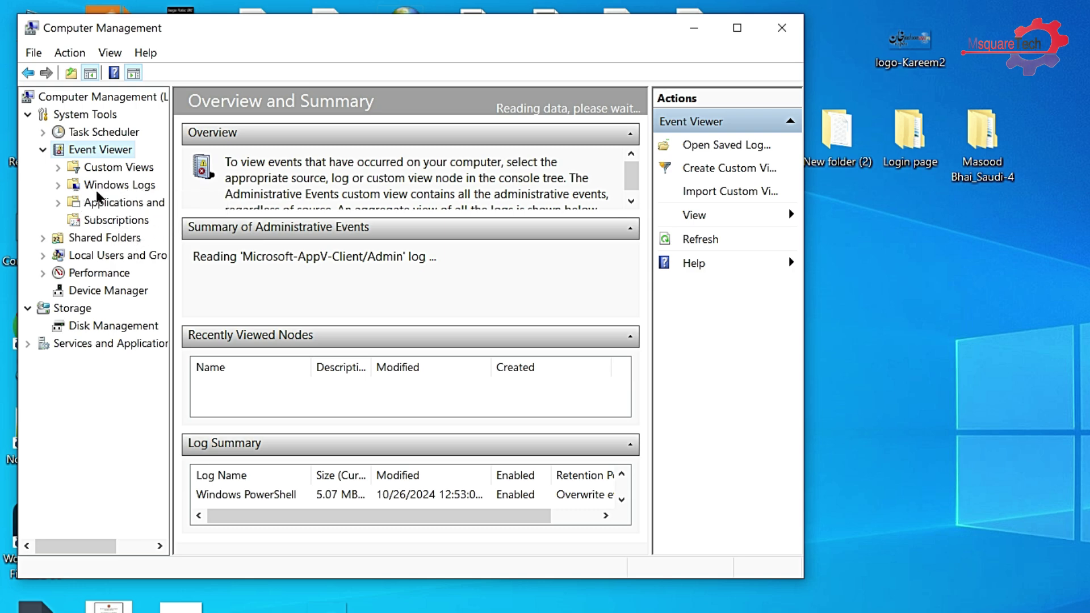
left_click(58, 186)
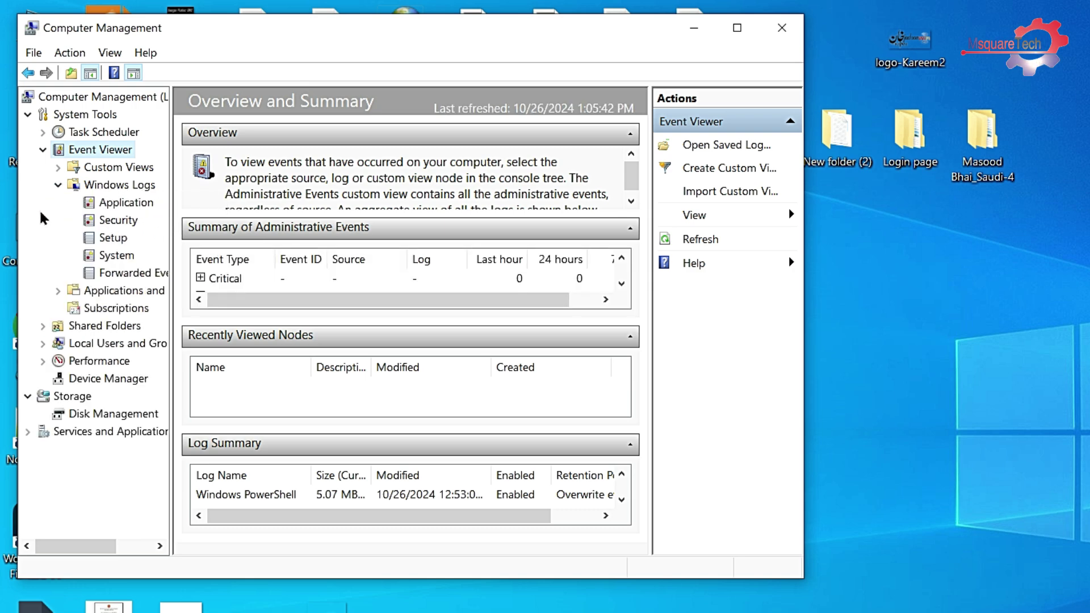
left_click(122, 210)
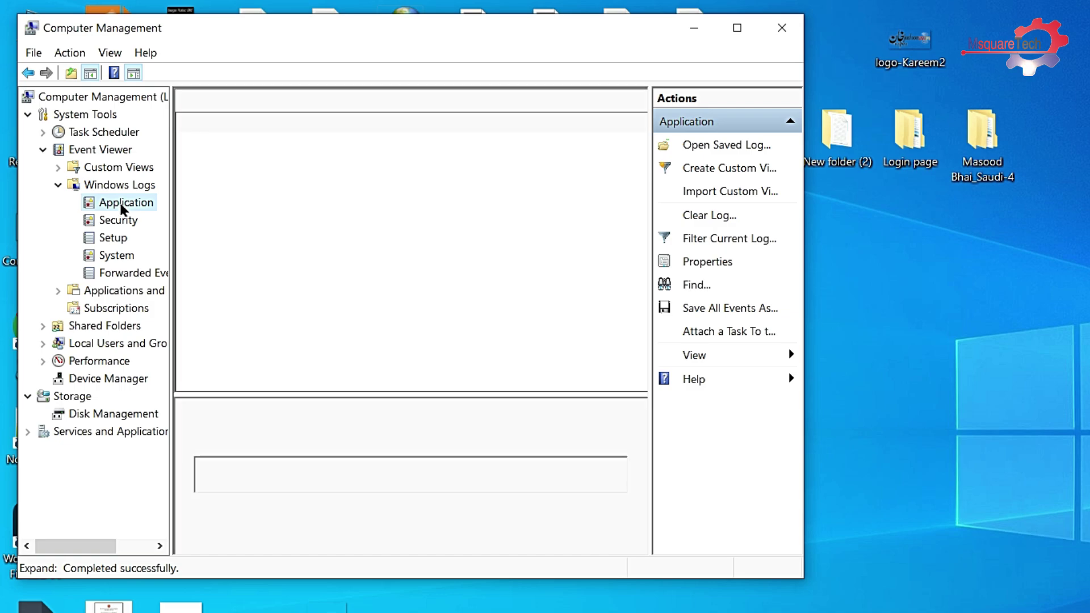
left_click_drag(461, 39, 780, 79)
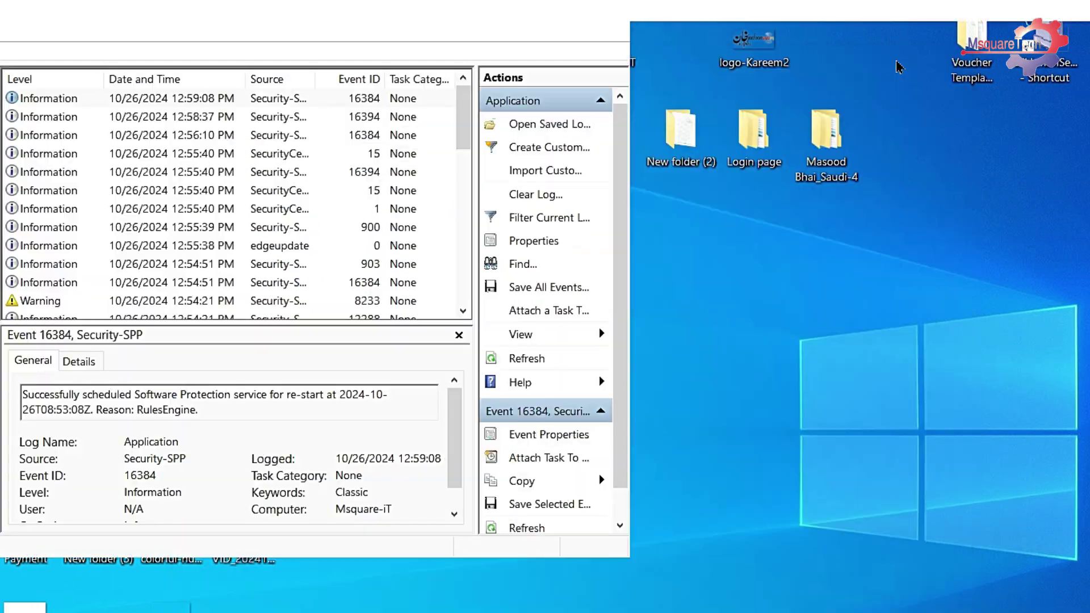
left_click(895, 67)
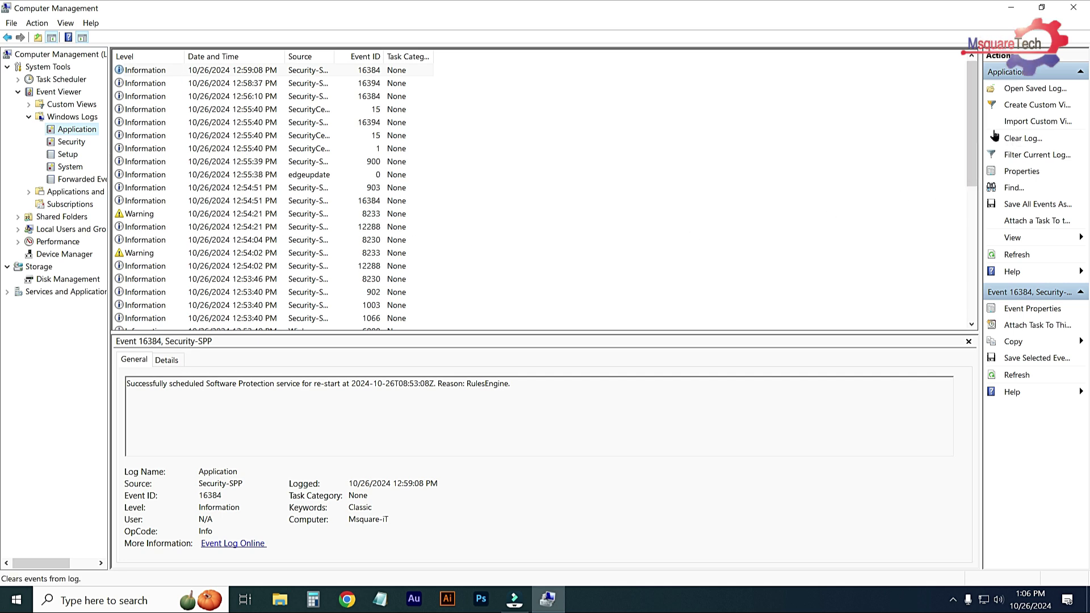
left_click(1017, 139)
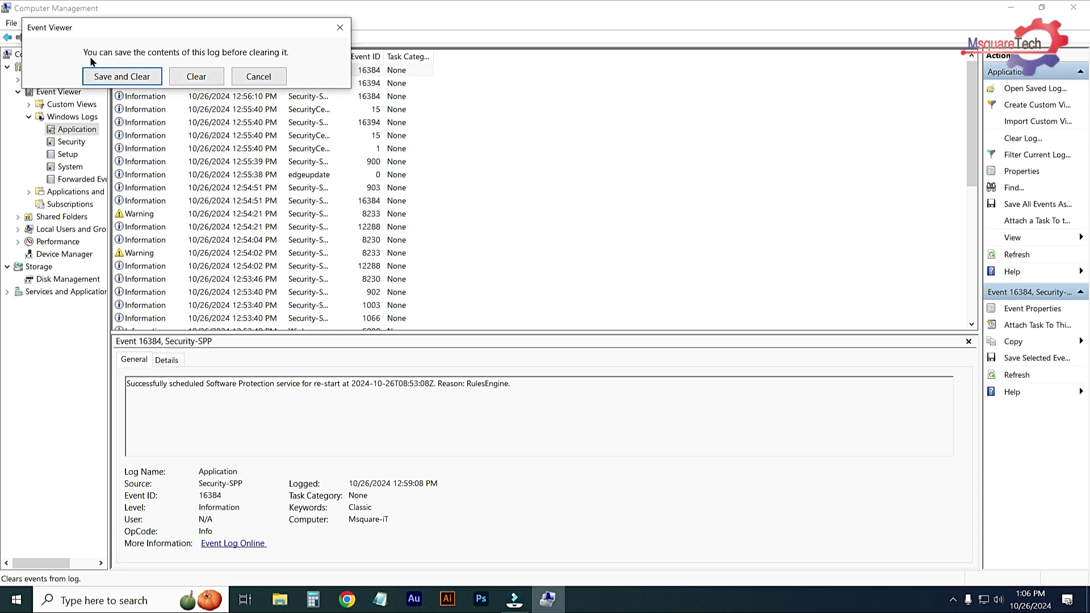
left_click(197, 77)
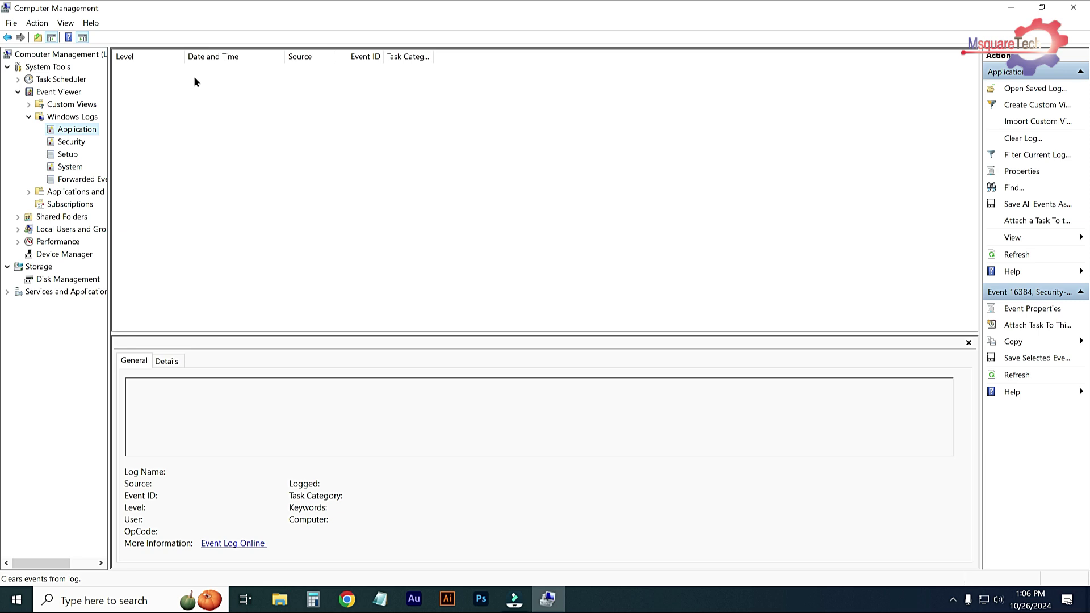
Collapse Windows Logs, Event Viewer, Storage and System Tools in the console tree.
left_click(29, 116)
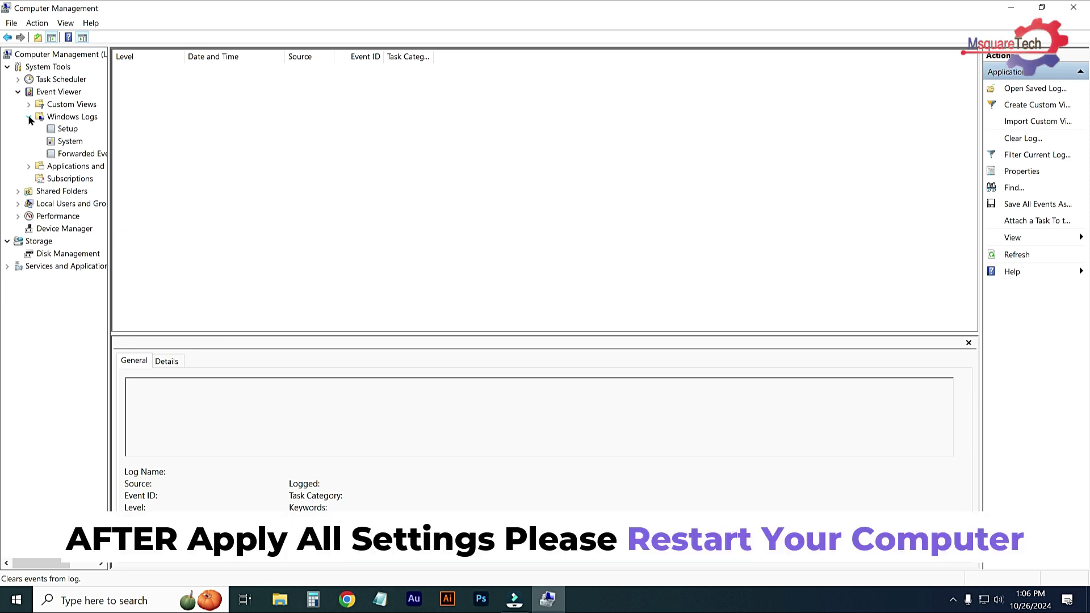
left_click(17, 91)
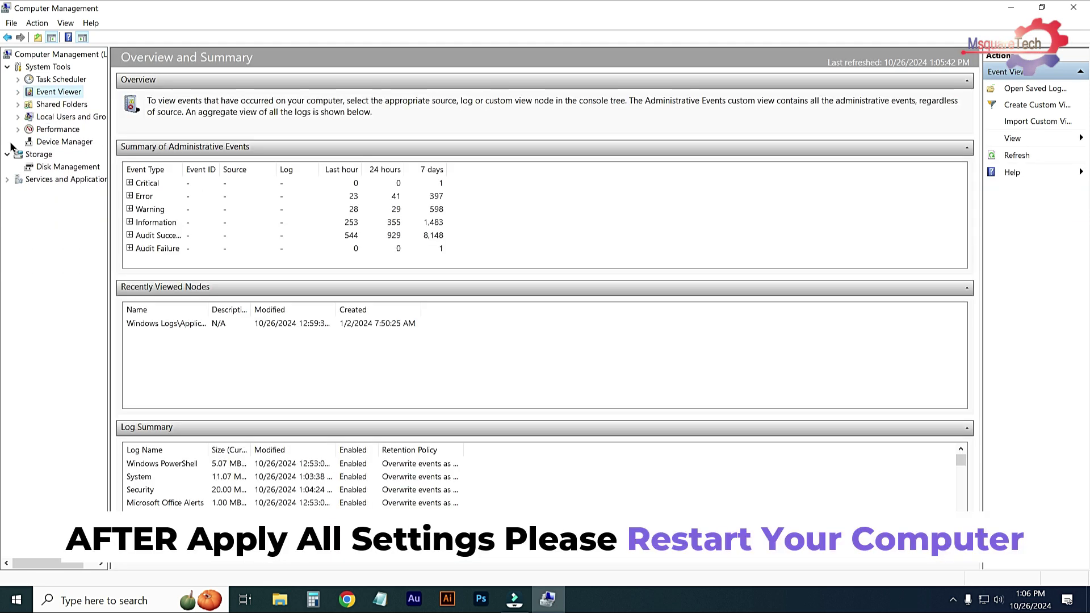
left_click(7, 154)
left_click(66, 166)
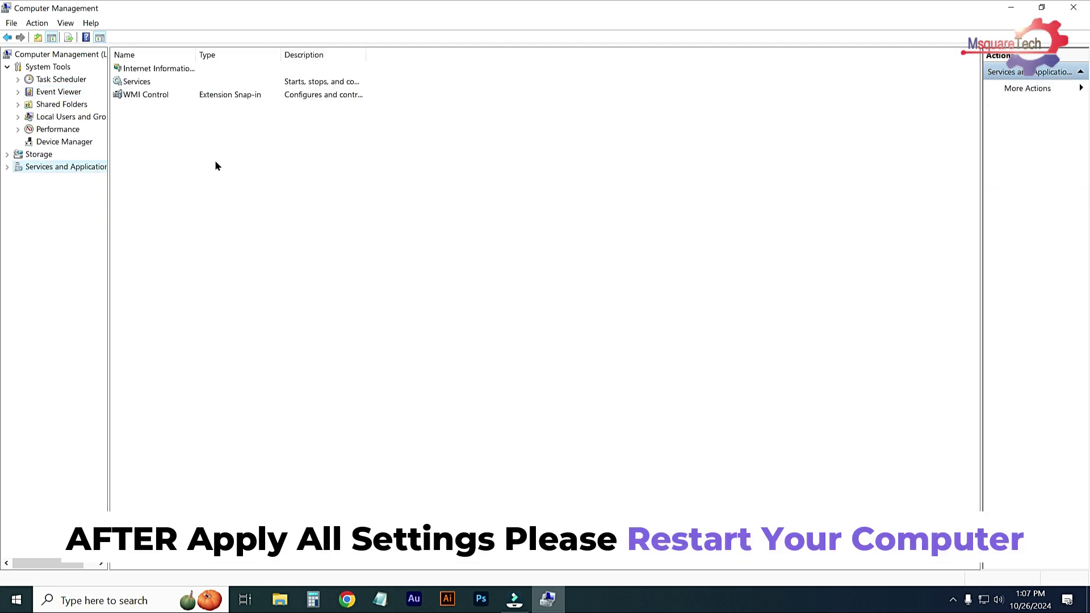
left_click(7, 67)
Close Computer Management and refresh the desktop.
left_click(1075, 7)
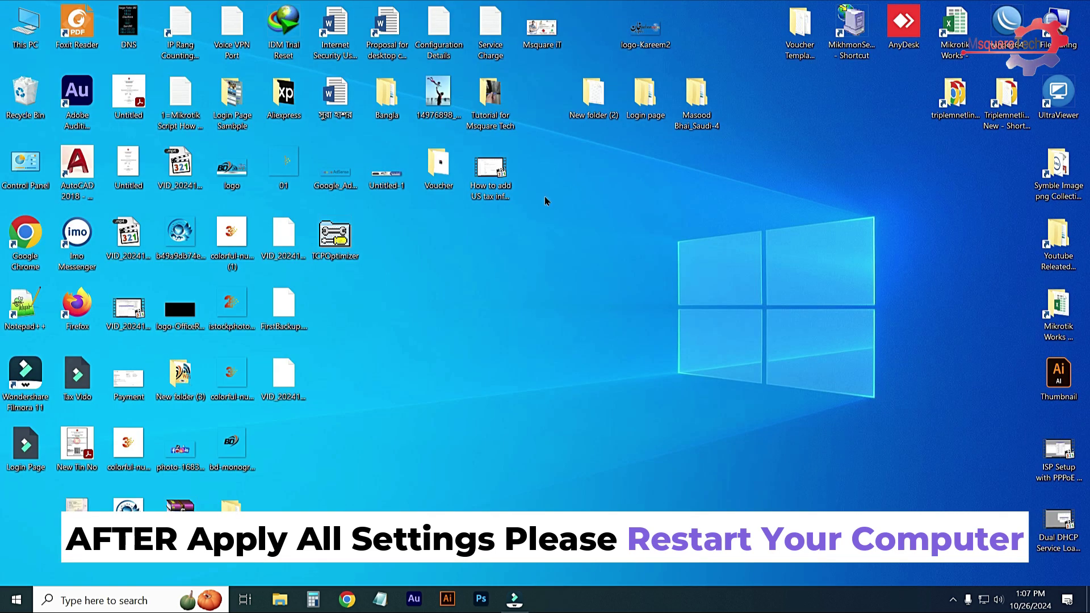
right_click(589, 214)
left_click(618, 272)
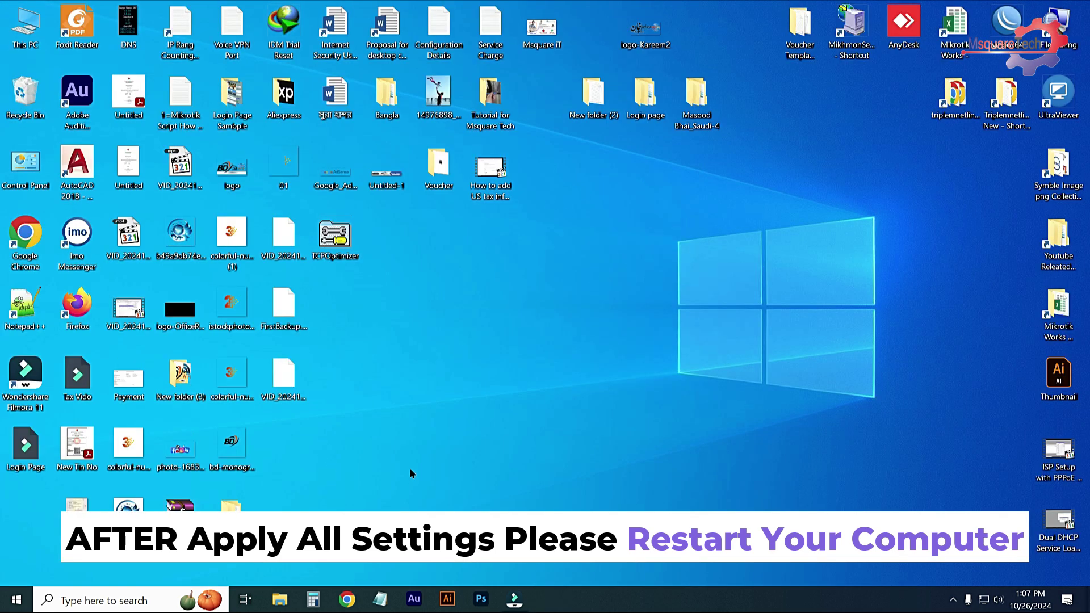
Run 'prefetch' from the Run box, reaching the Prefetch folder's permission prompt.
key("super+r")
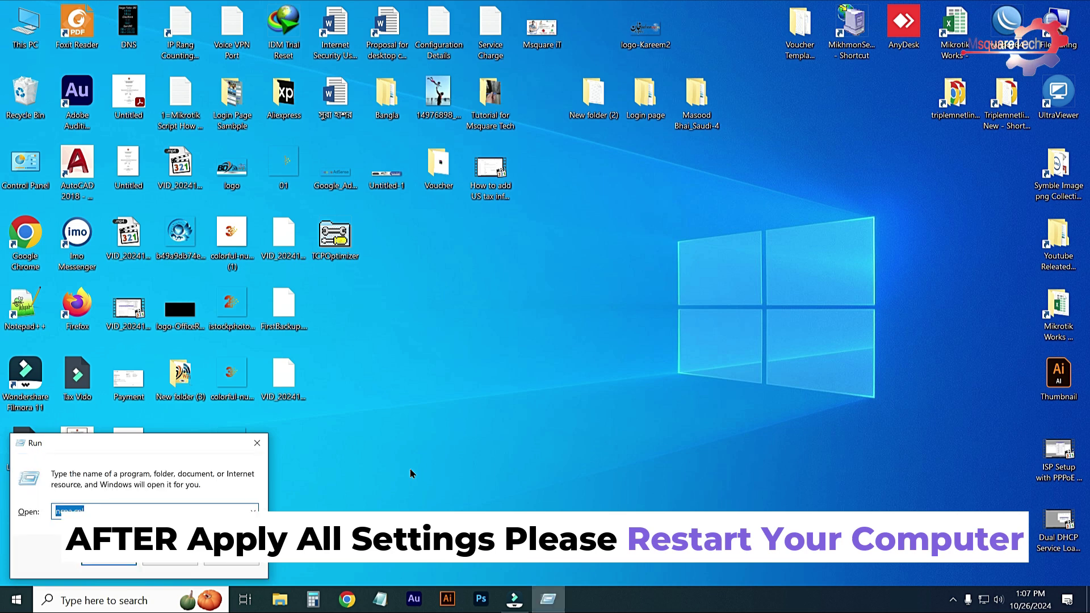
type("pre")
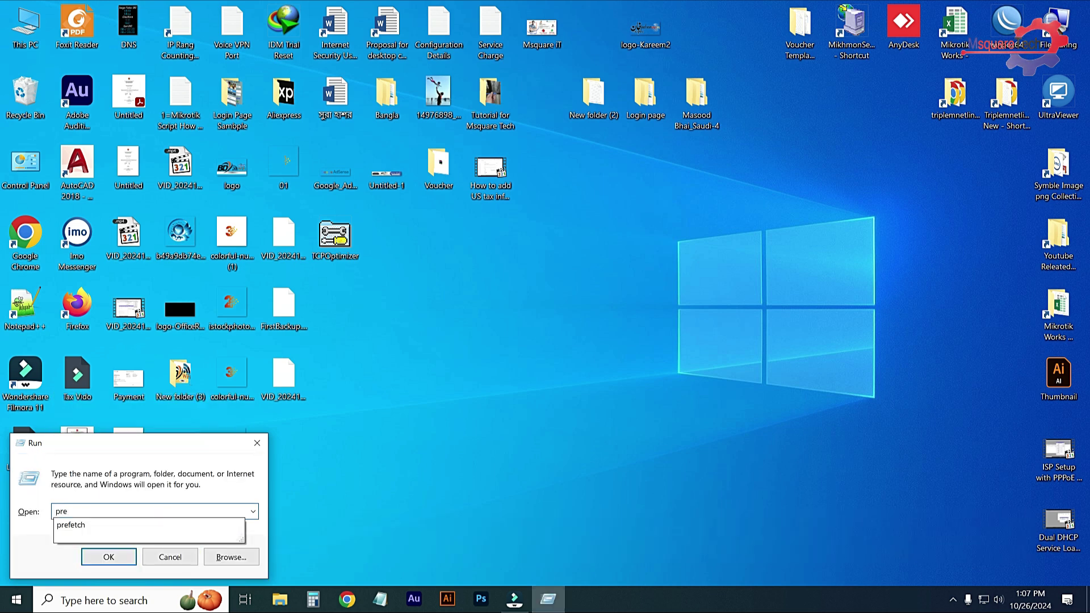
key("Down")
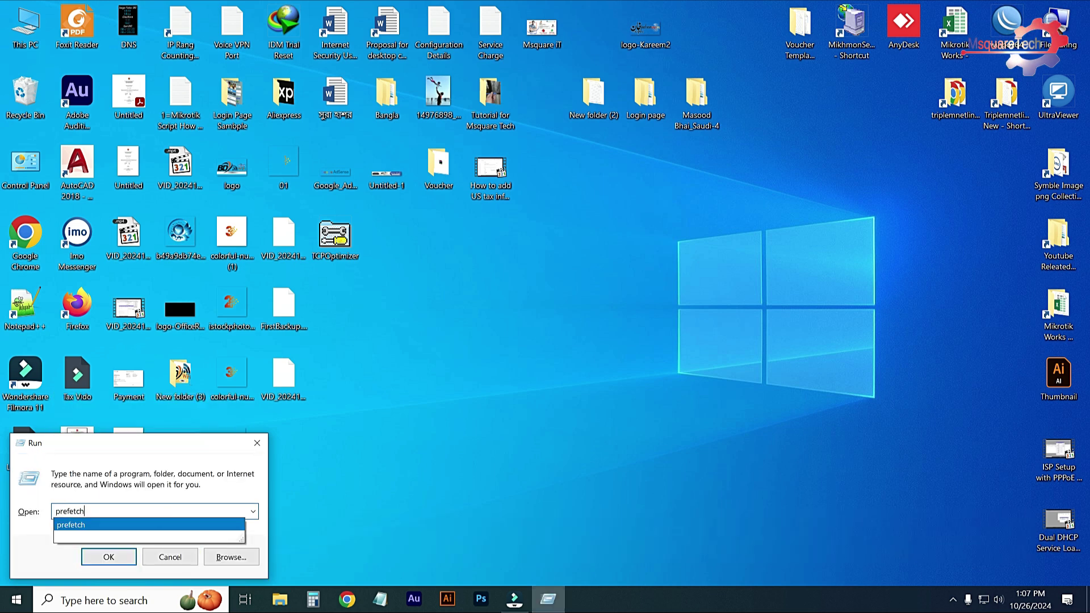
left_click(78, 527)
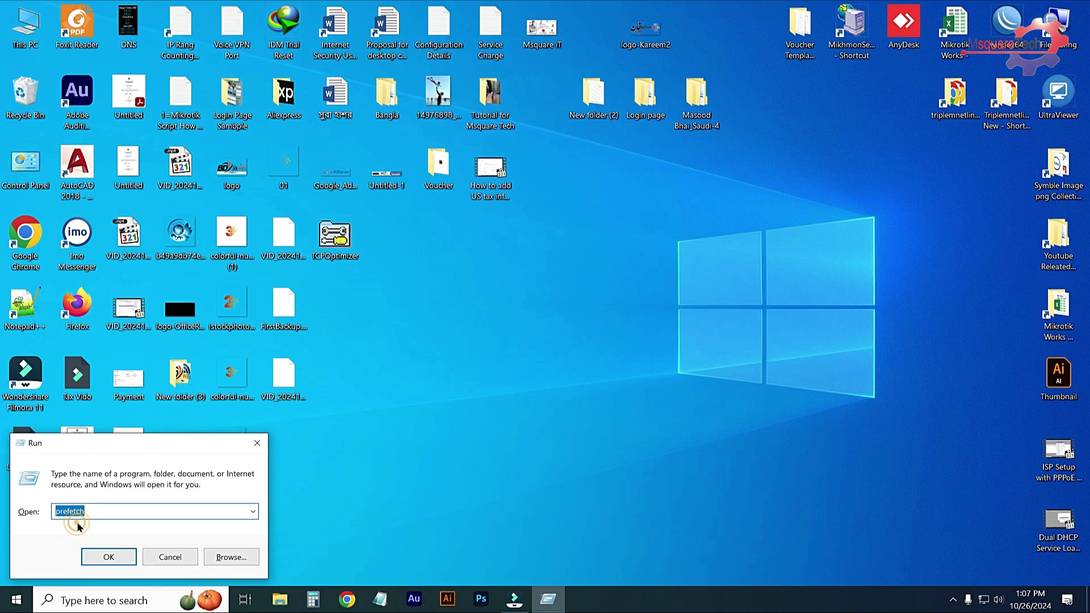
left_click(106, 561)
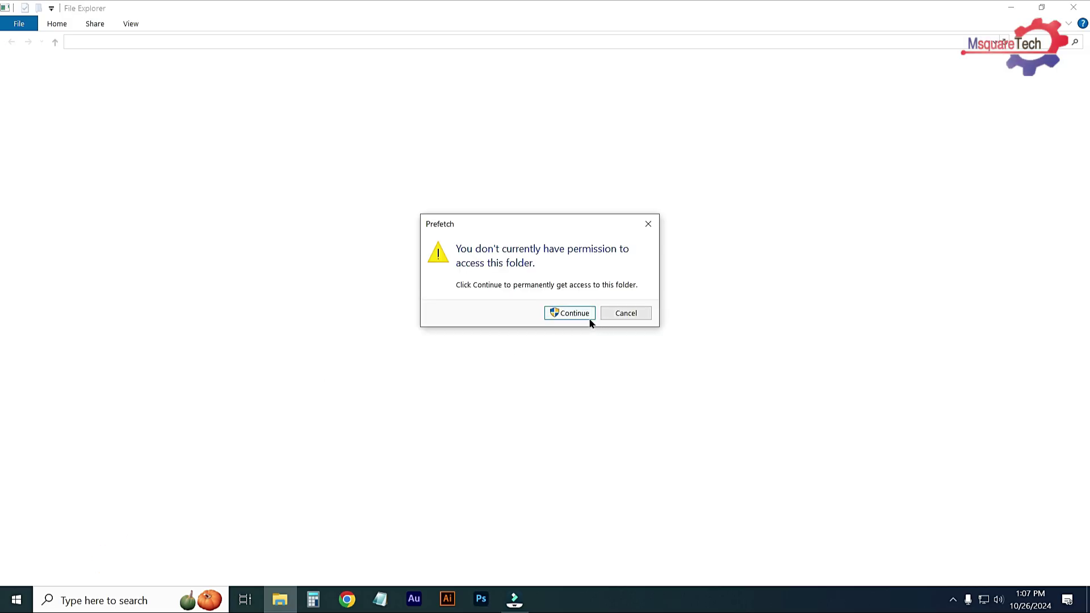
Grant access and permanently delete all Prefetch files, skipping the two in-use ones.
left_click(589, 318)
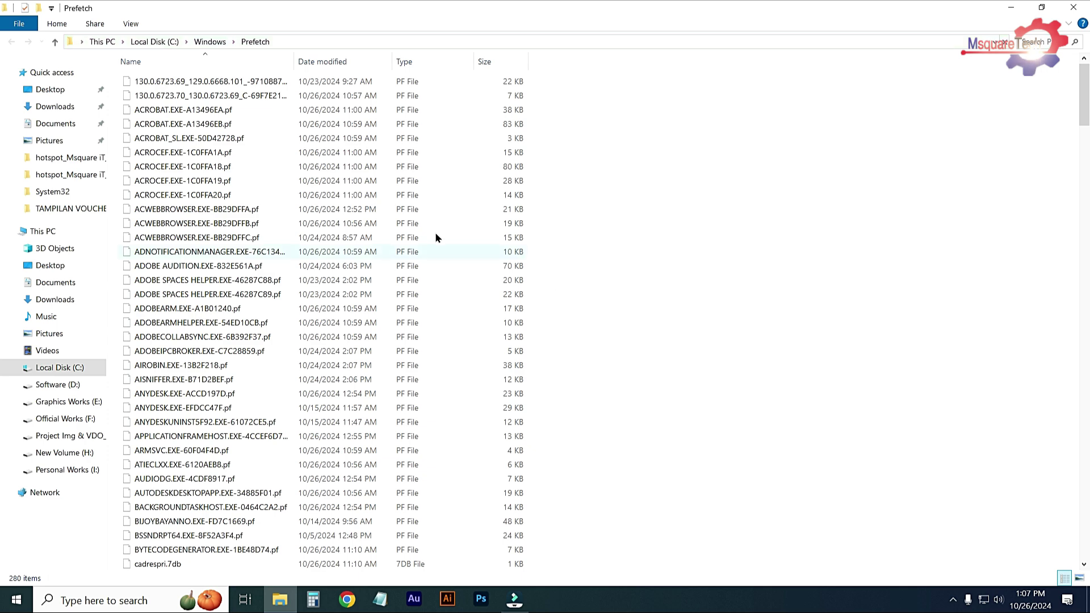
left_click(187, 124)
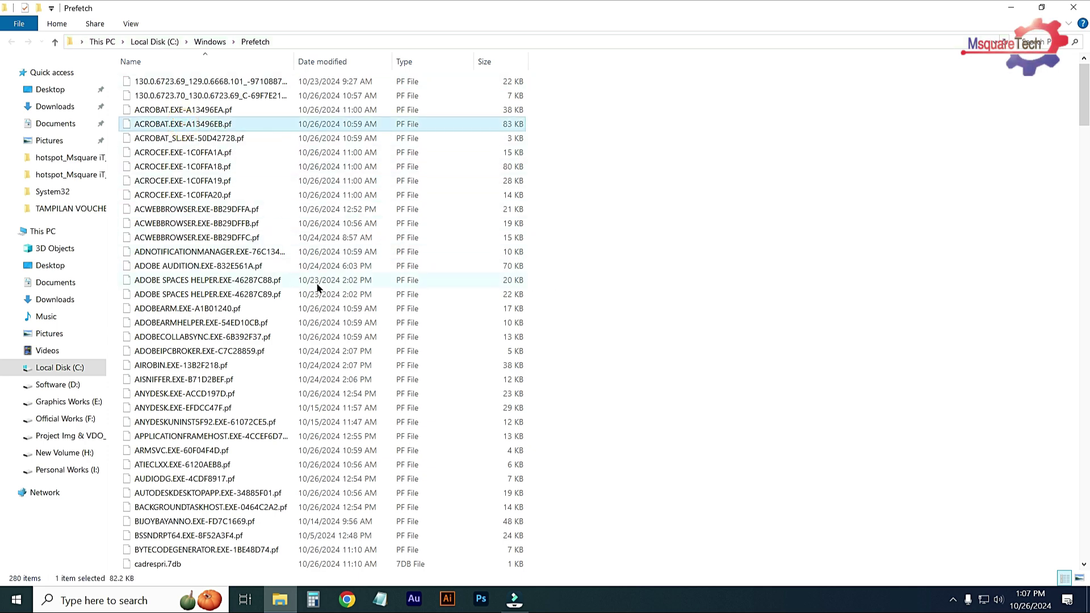
key("ctrl+a")
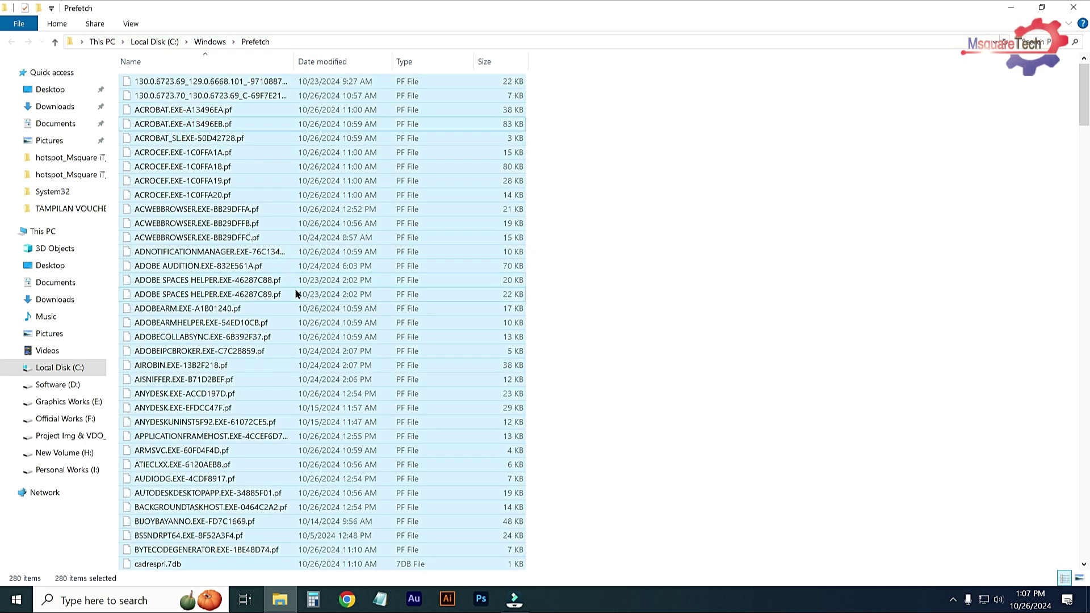
key("shift+Delete")
left_click(593, 311)
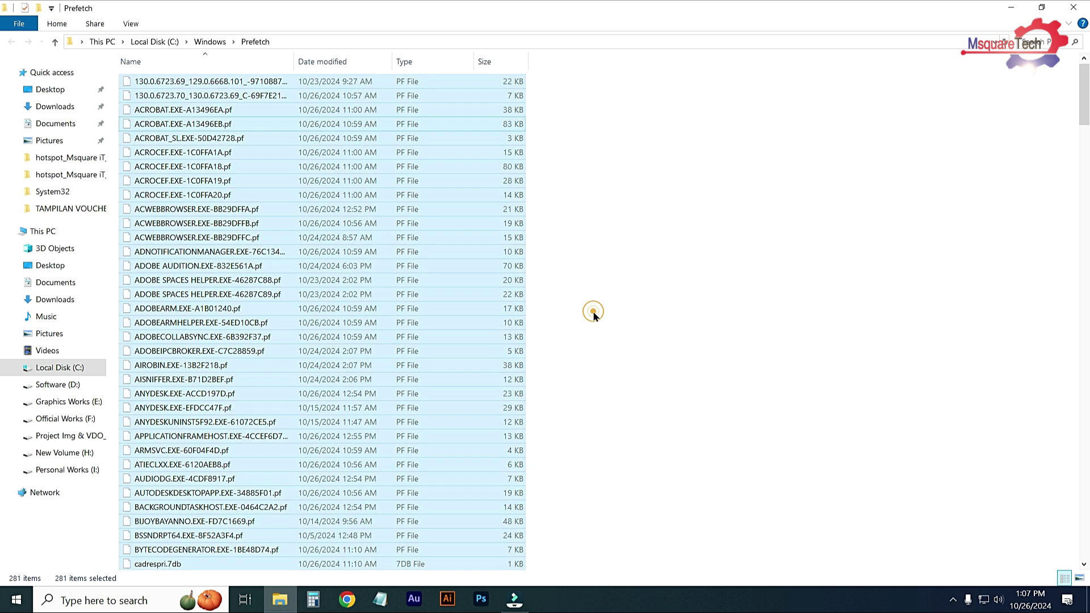
key("Delete")
left_click(164, 257)
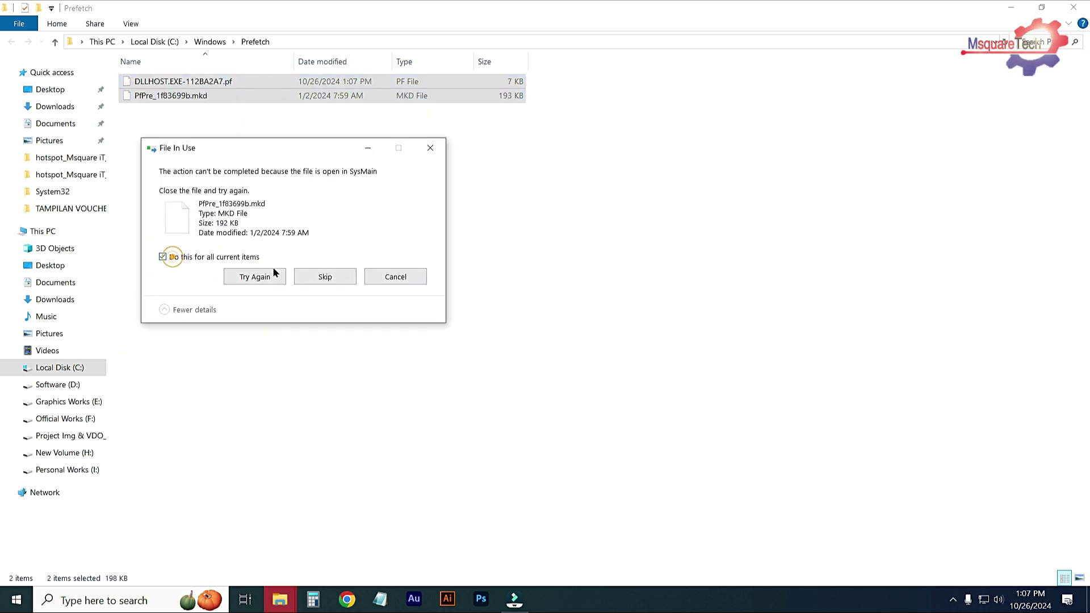
left_click(327, 278)
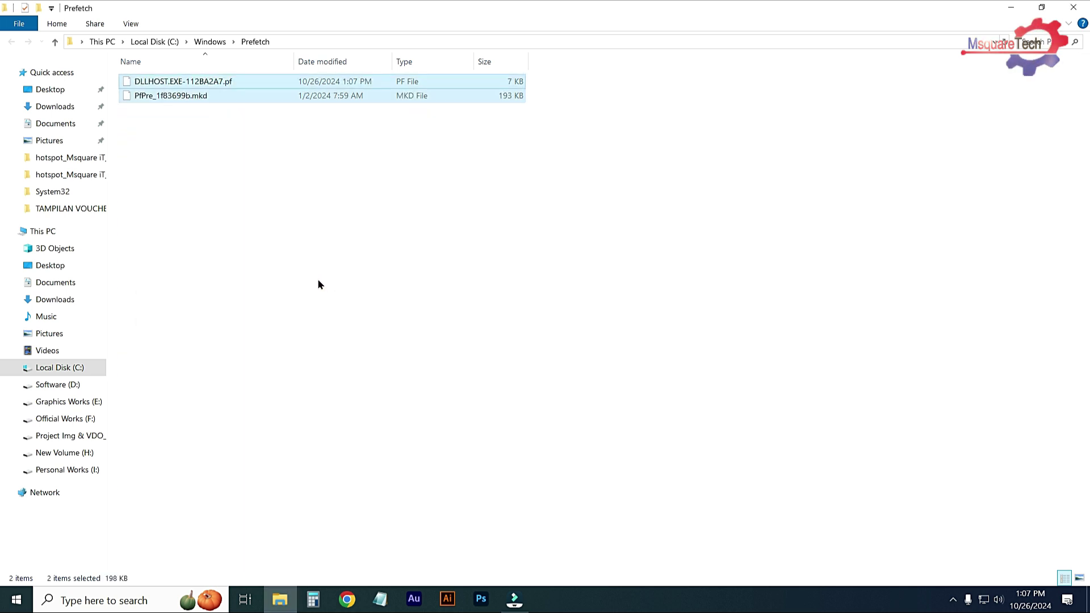
Close the Prefetch window, refresh the desktop and open Task Manager from the taskbar.
left_click(1079, 7)
right_click(618, 189)
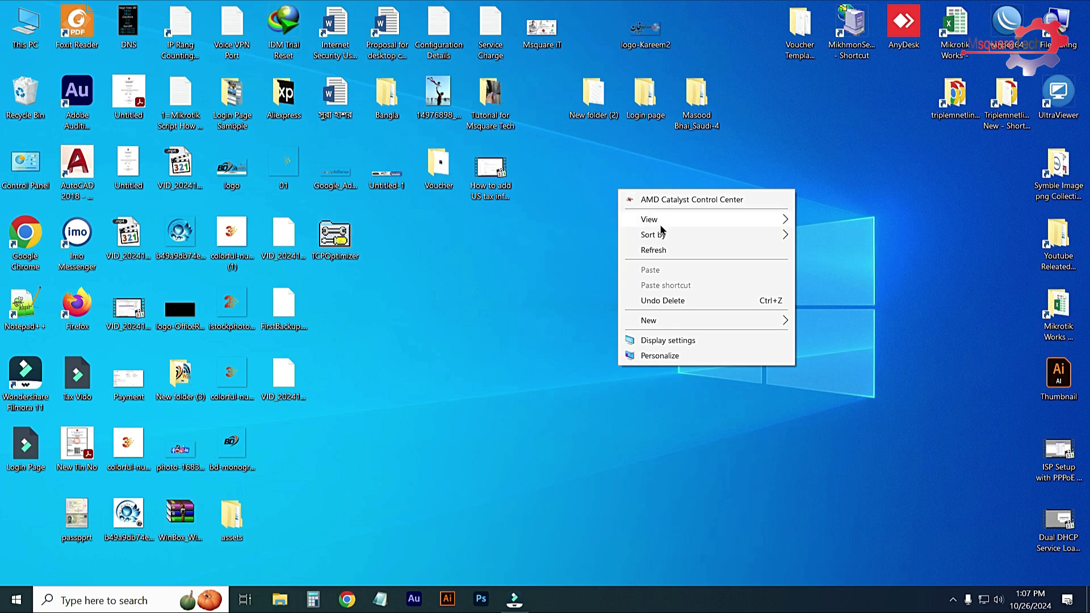
left_click(652, 248)
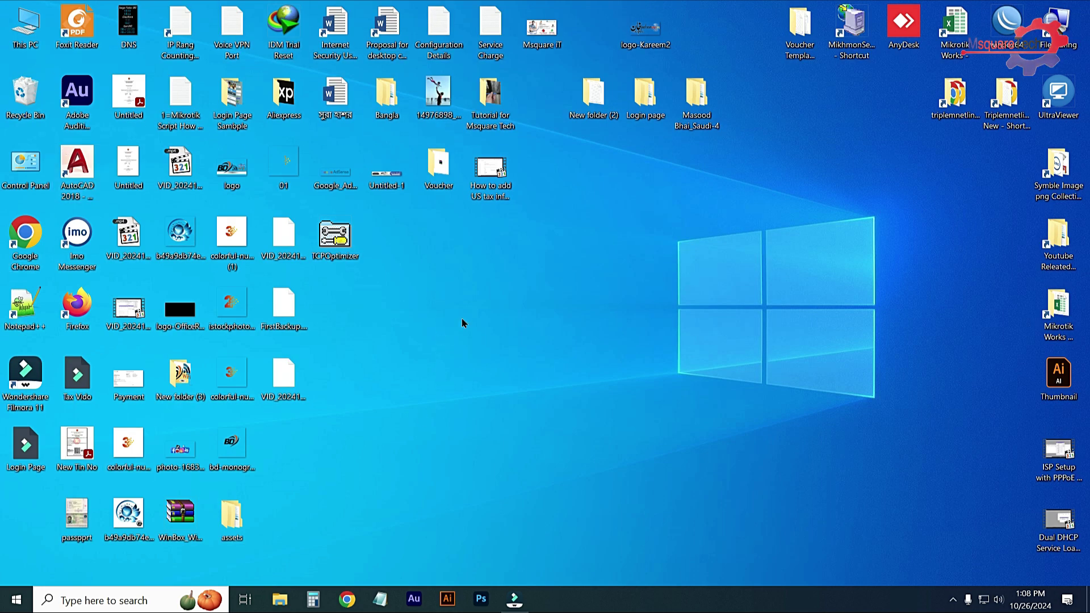
right_click(889, 607)
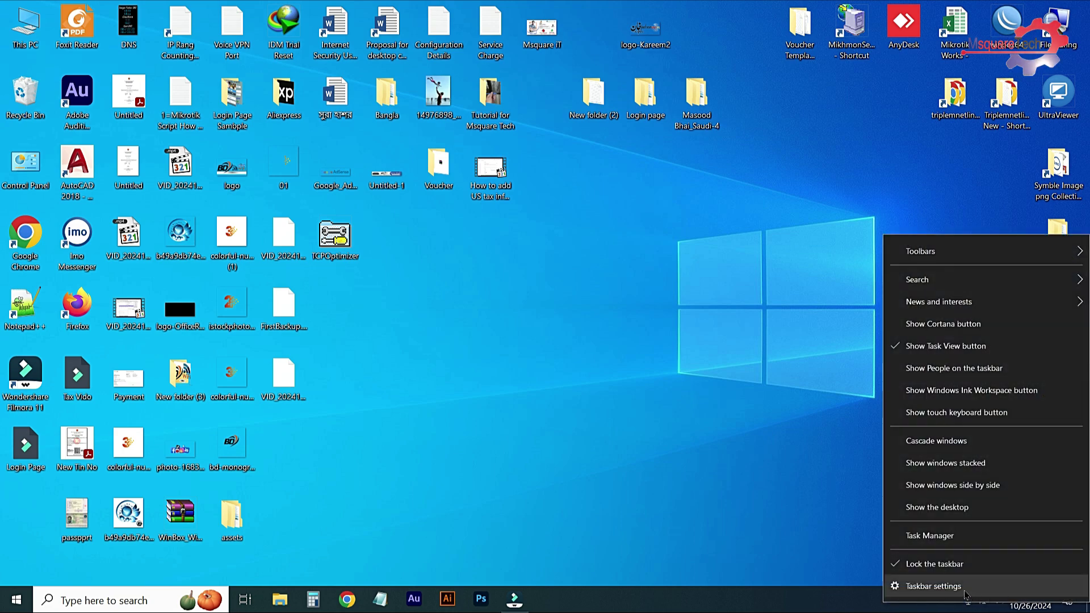
left_click(932, 536)
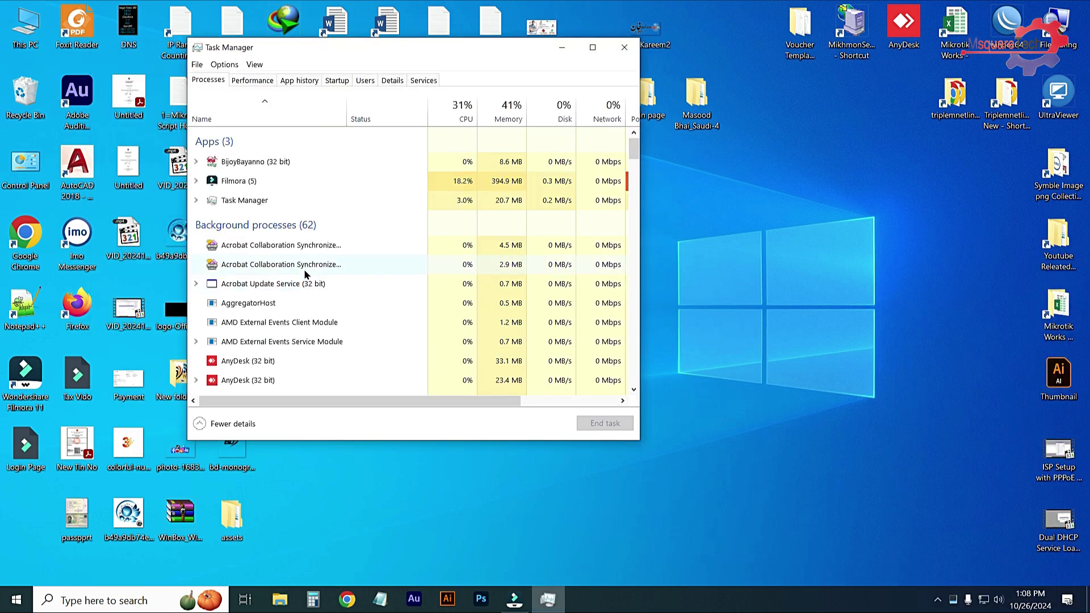
Launch Resource Monitor from Task Manager's Performance page.
left_click(250, 80)
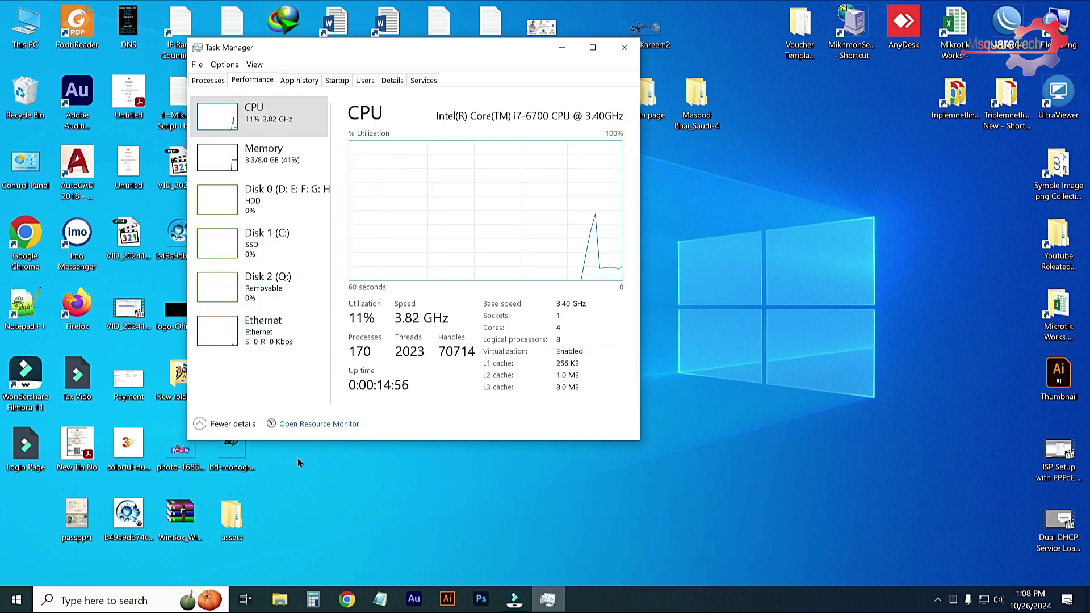
left_click(315, 424)
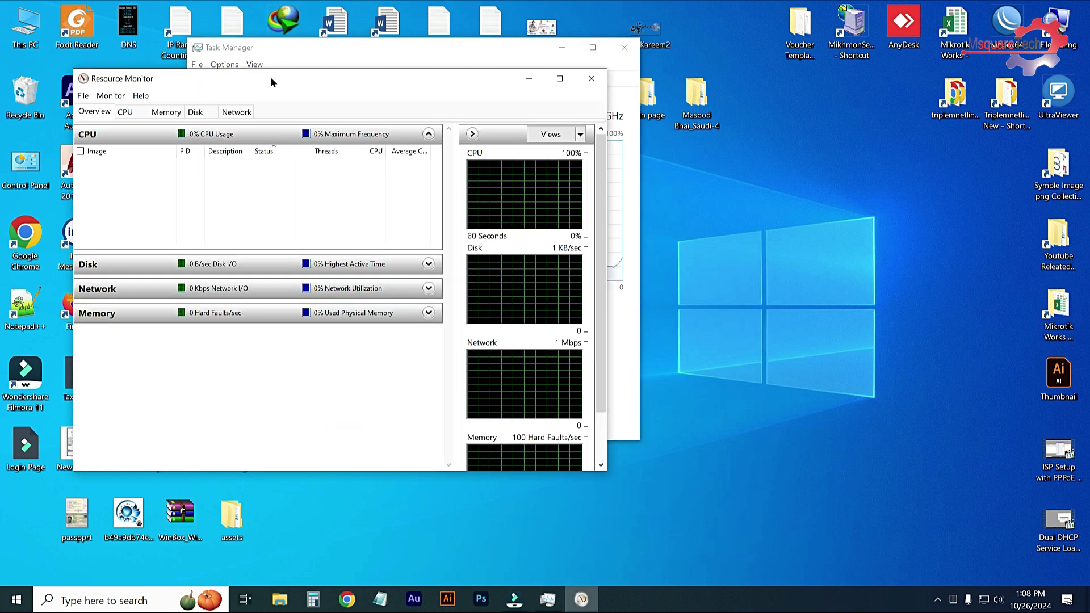
Expand Network activity, review the CPU, Memory and Network tabs, then close Resource Monitor.
left_click_drag(270, 76, 505, 65)
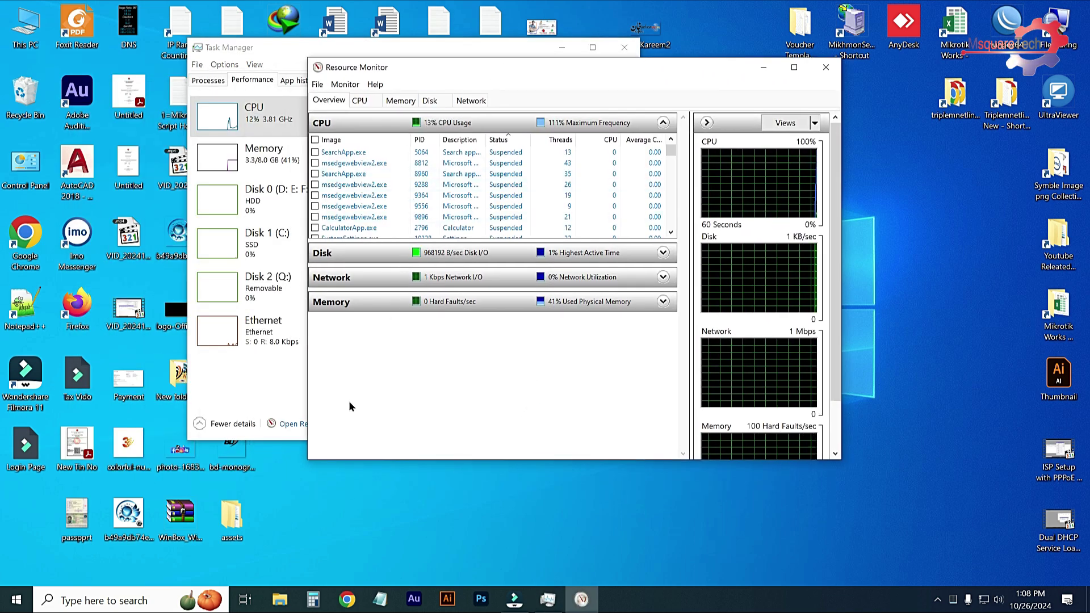
left_click(354, 282)
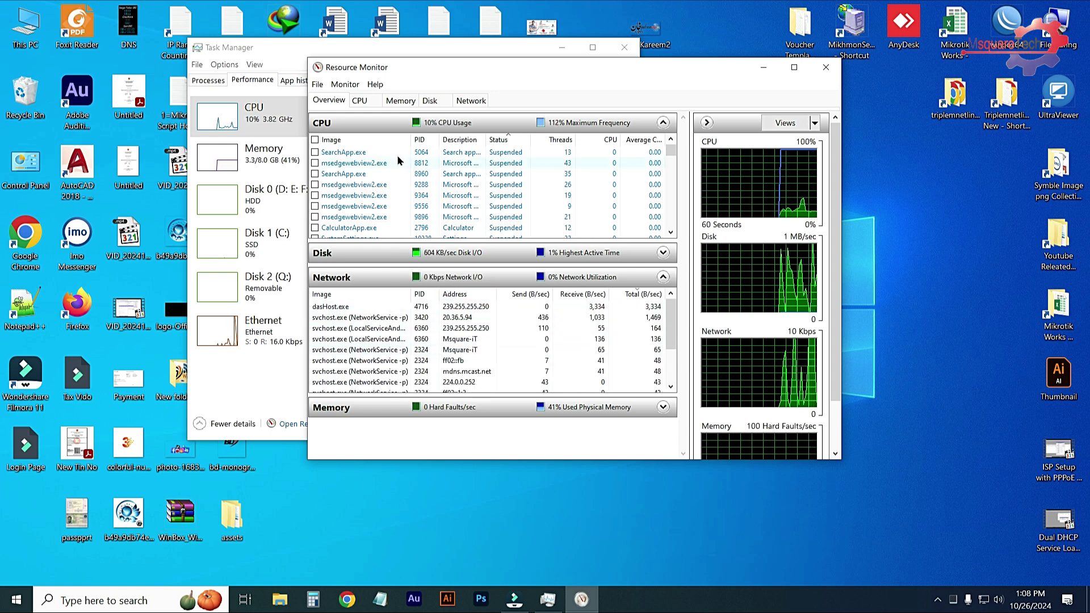
left_click(377, 101)
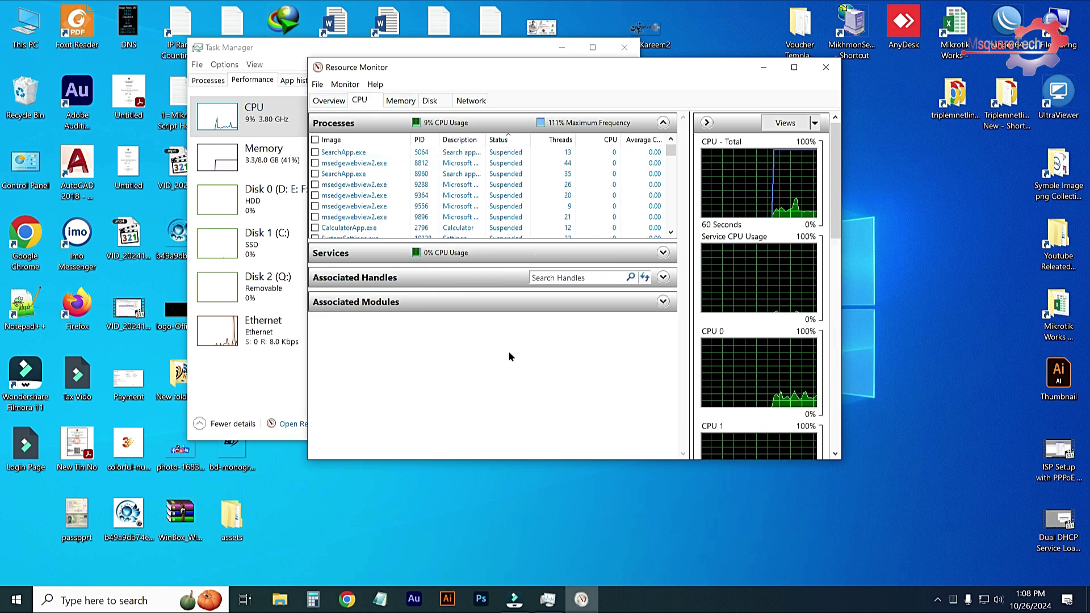
left_click(401, 101)
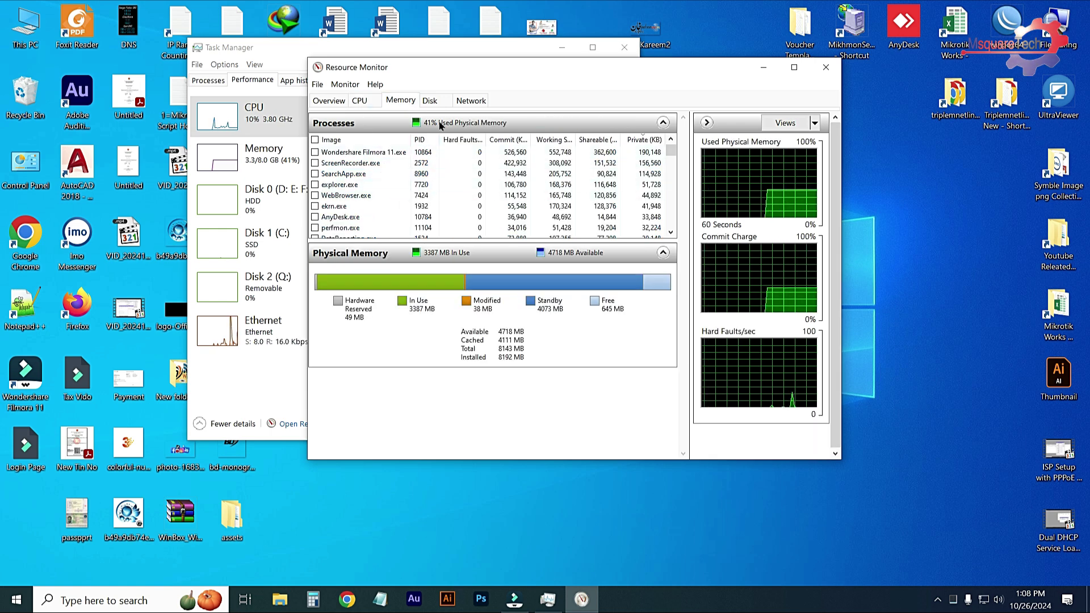
left_click(471, 101)
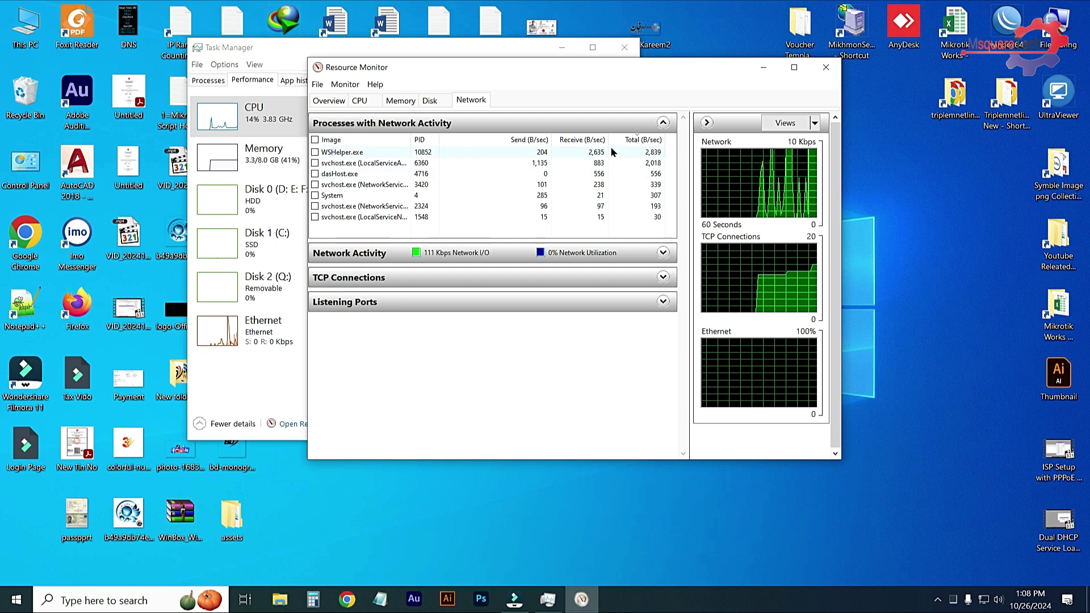
left_click(825, 68)
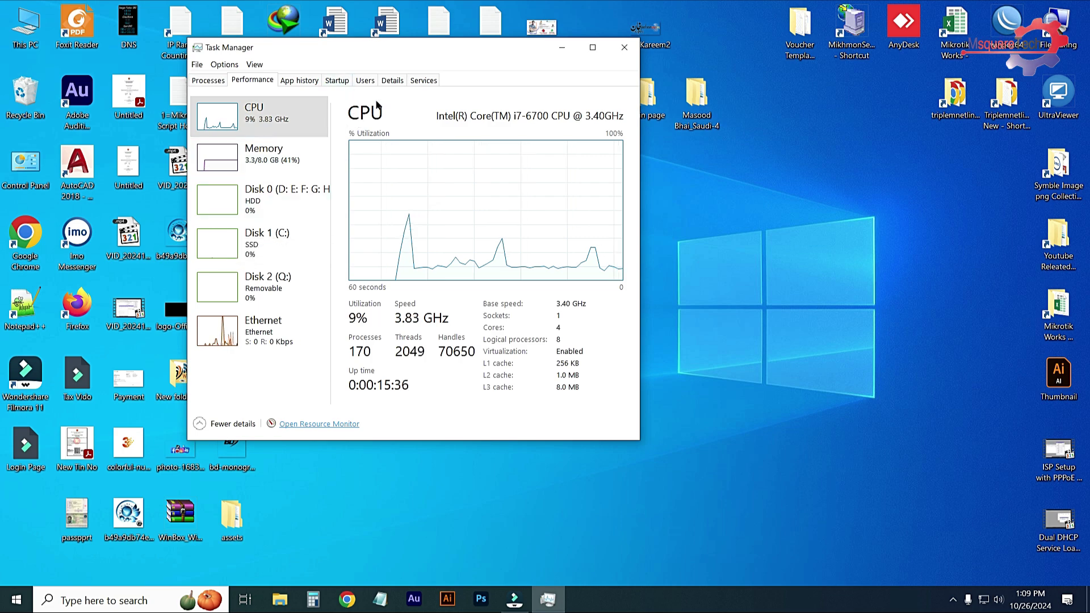
Review the Startup apps list and select a disabled entry.
left_click(336, 81)
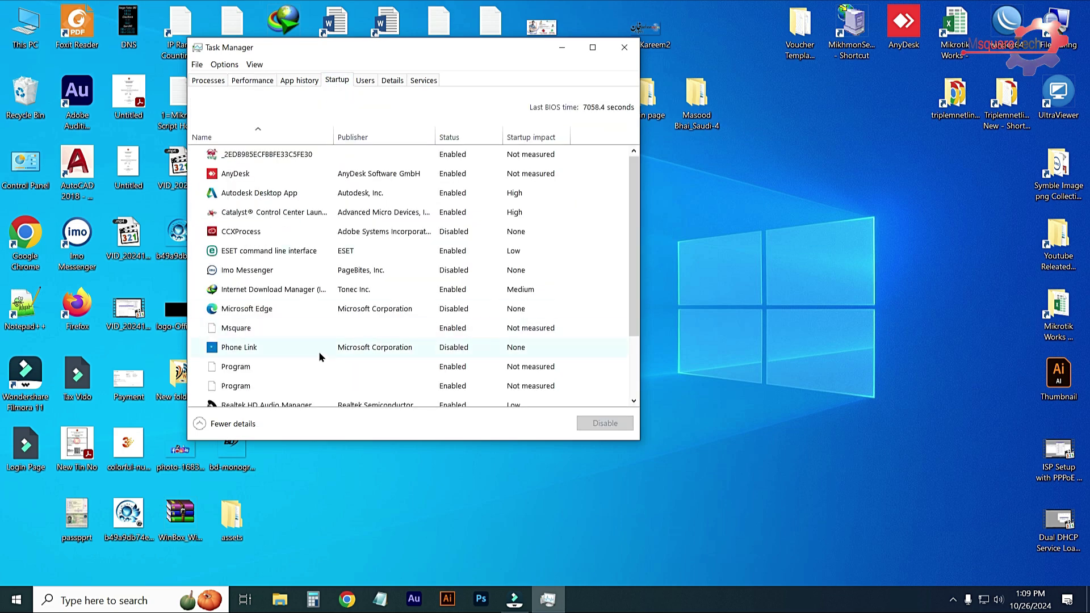
scroll(318, 352, "down", 2)
scroll(316, 343, "up", 2)
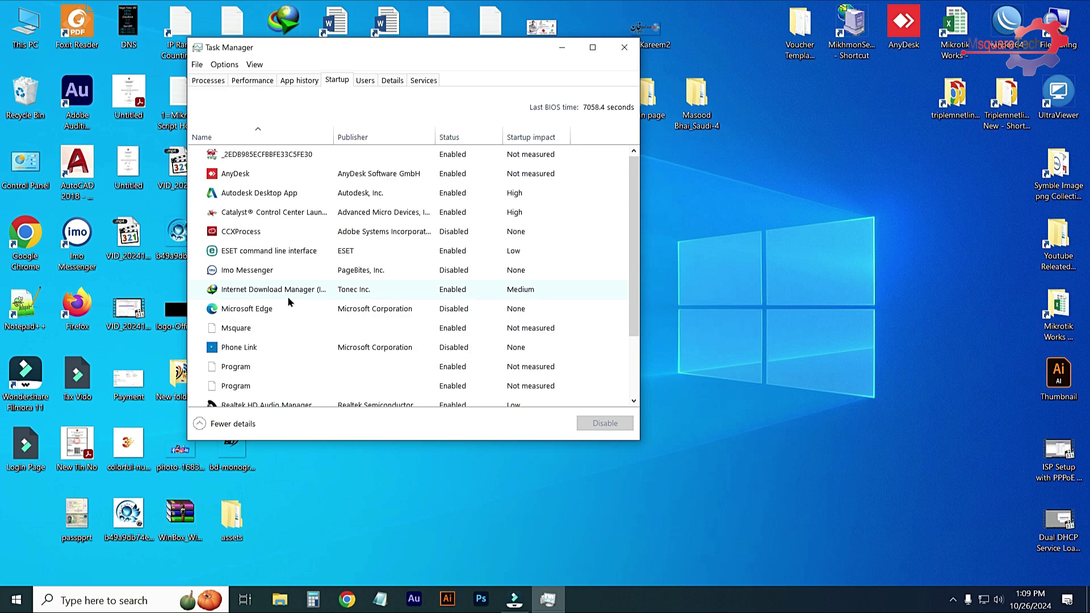
left_click(330, 270)
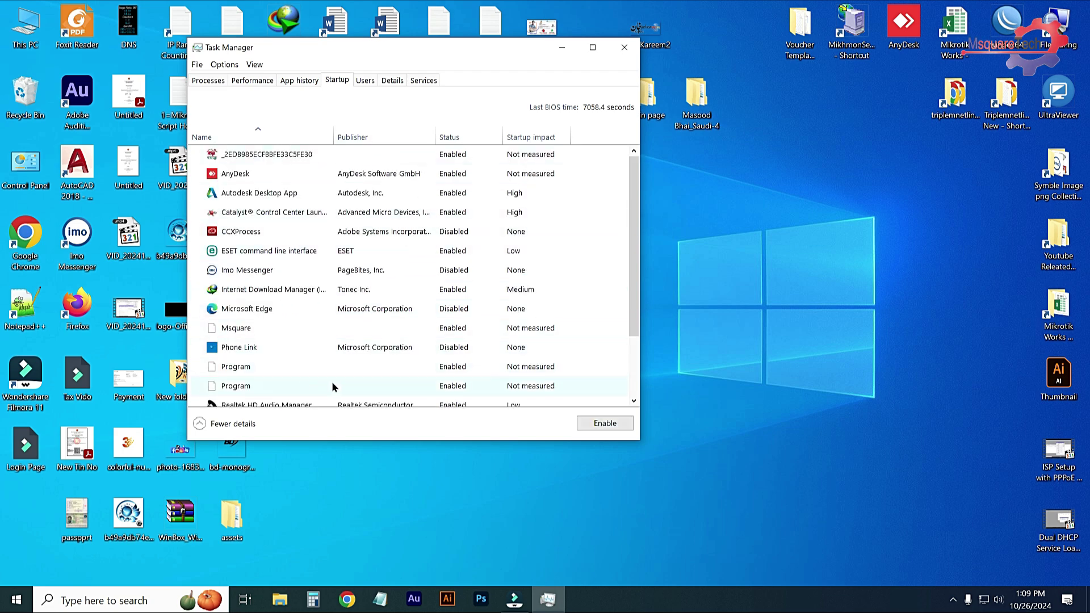
Close Task Manager and refresh the desktop.
left_click(624, 50)
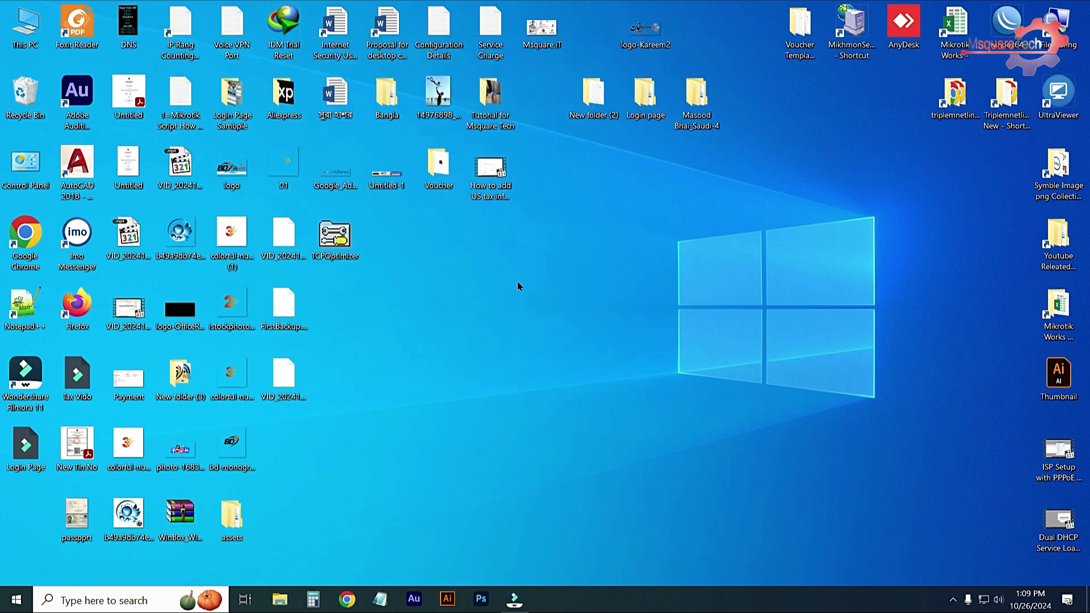
right_click(468, 295)
left_click(493, 357)
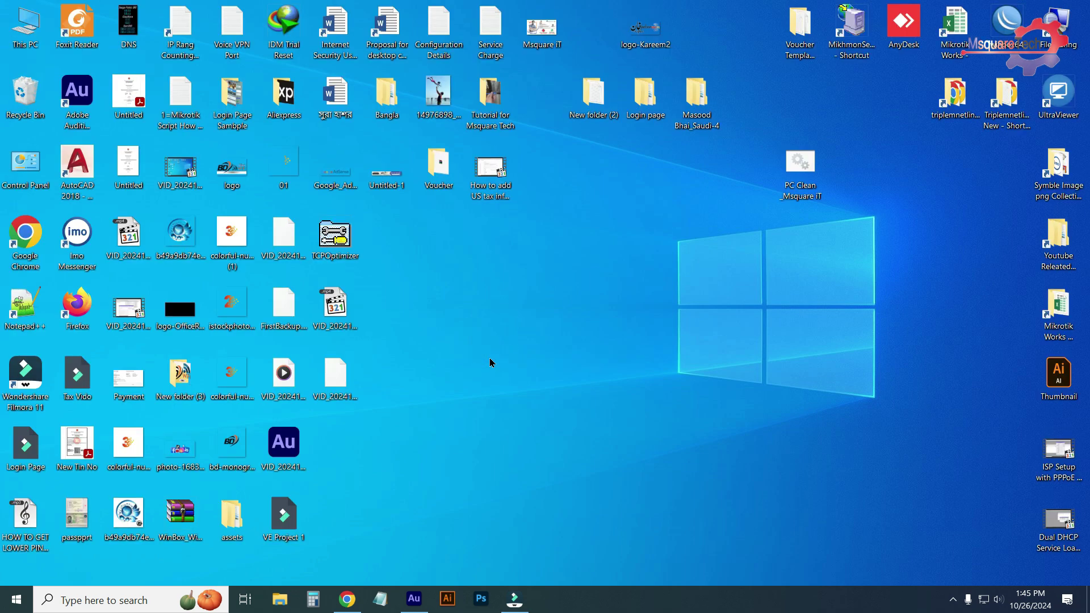
Run msconfig from the Run box to launch System Configuration.
key("super+r")
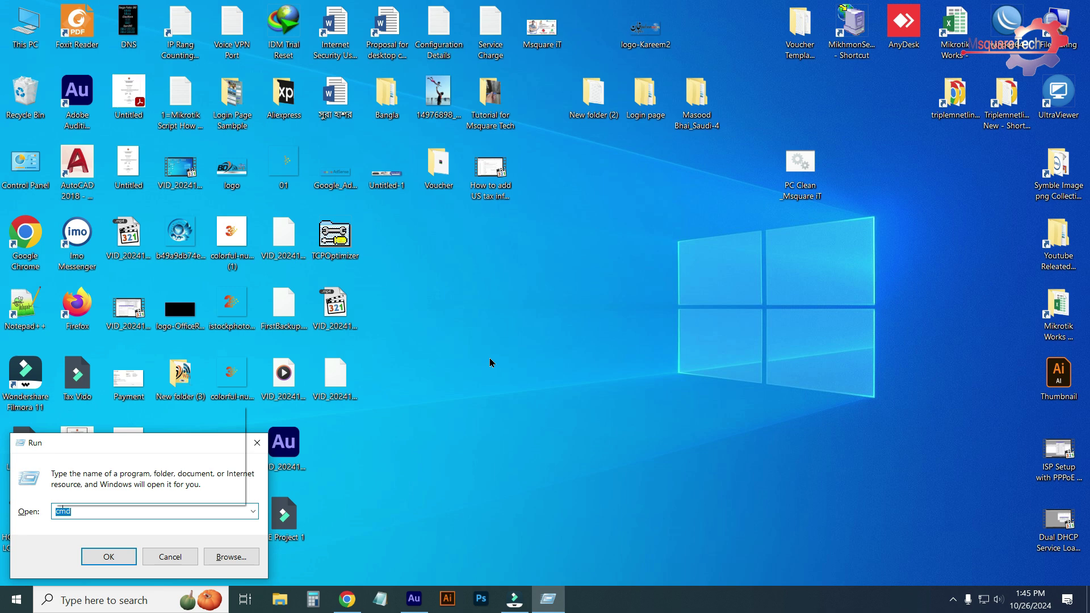
type("msconfig")
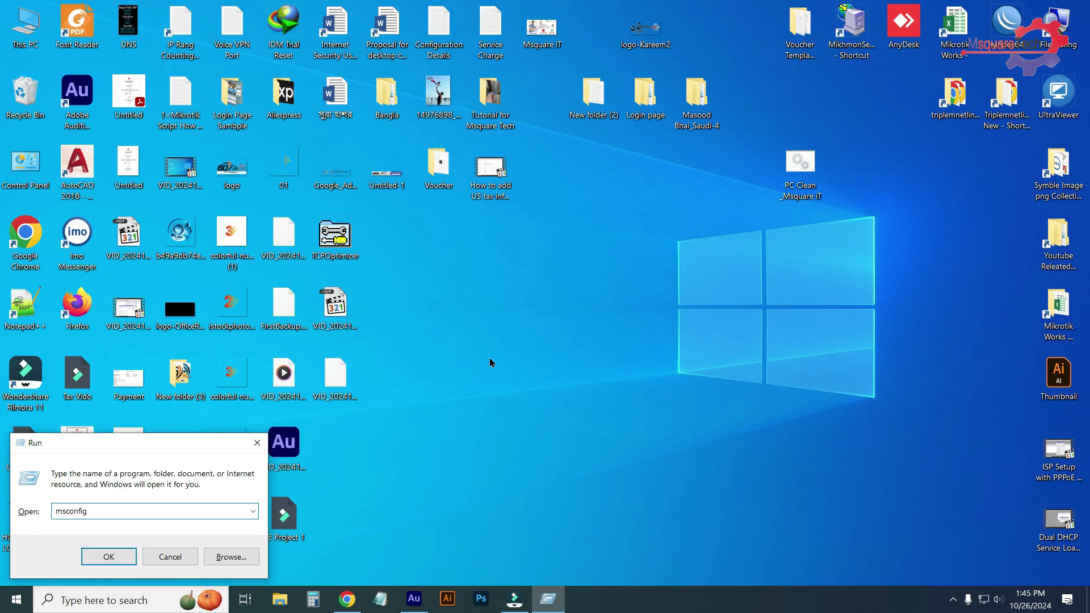
key("Return")
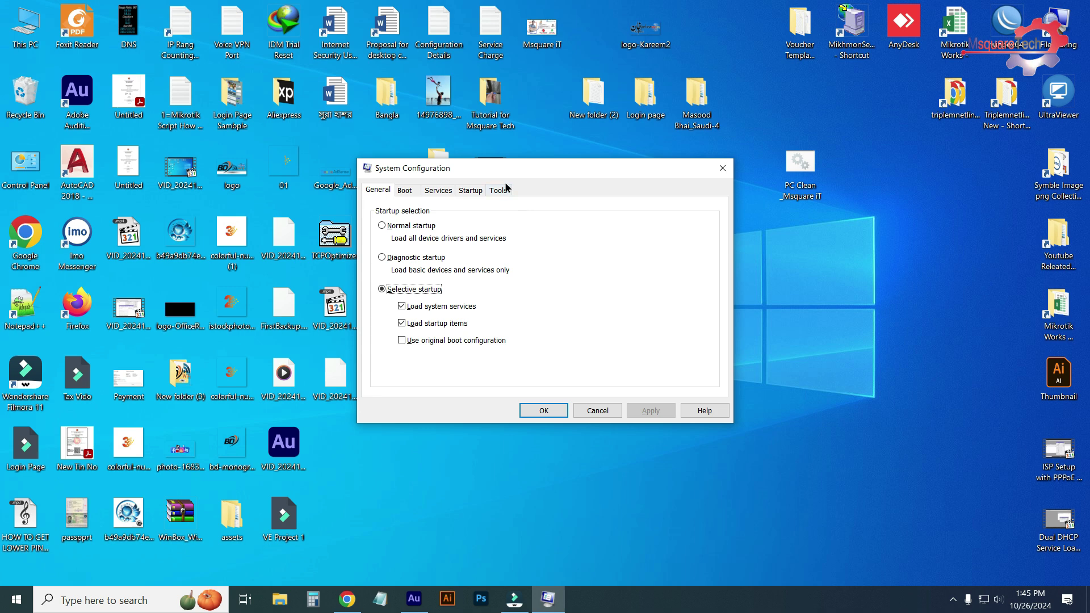
On System Configuration's Boot tab, select the 10-second timeout and bring up Advanced options.
left_click_drag(504, 167, 578, 155)
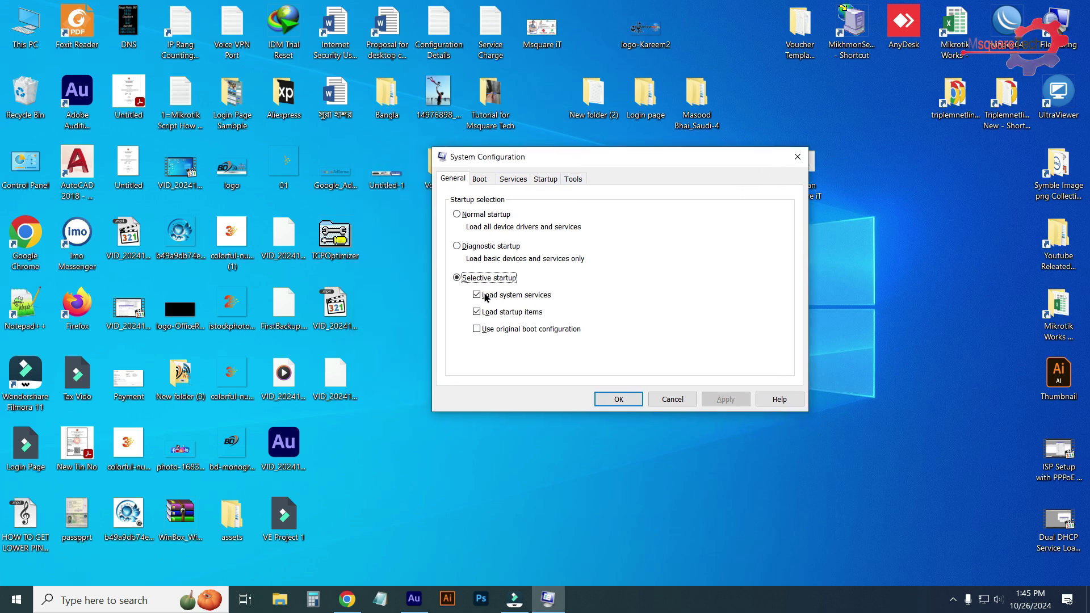
left_click(480, 180)
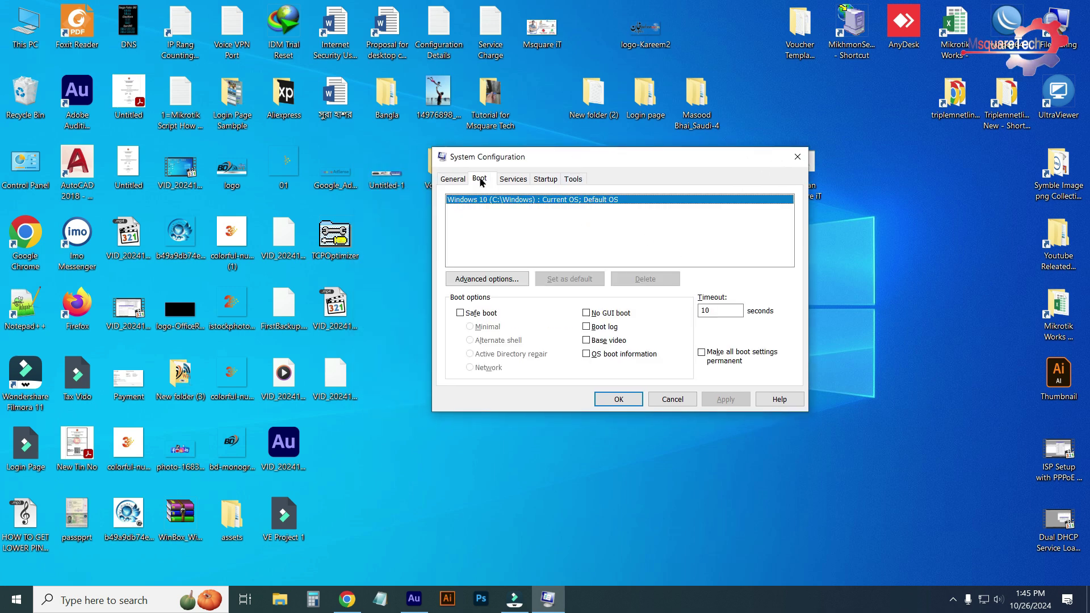
double_click(707, 311)
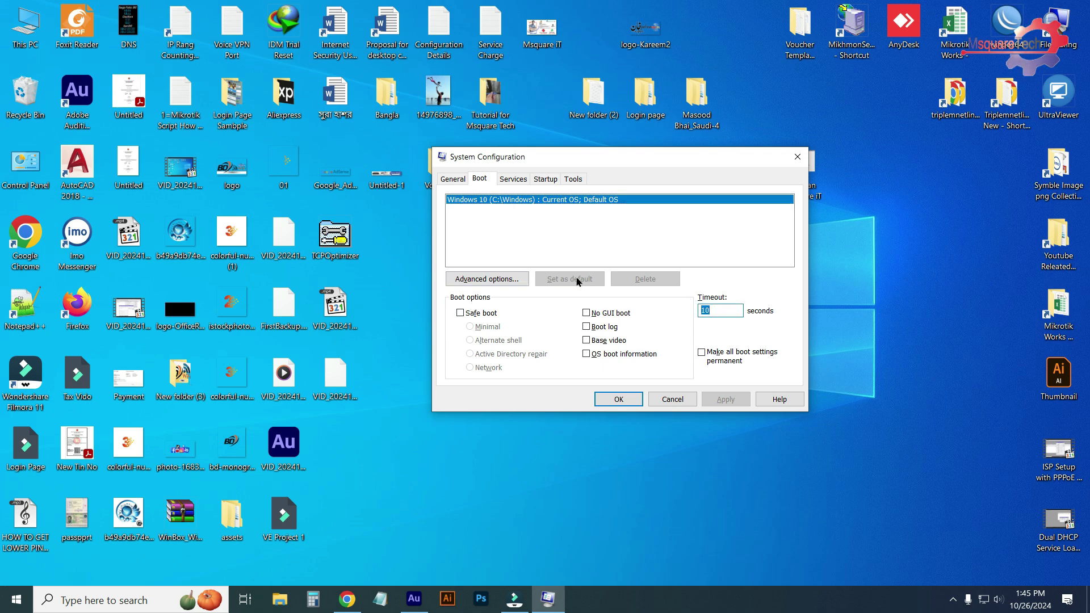
left_click(487, 279)
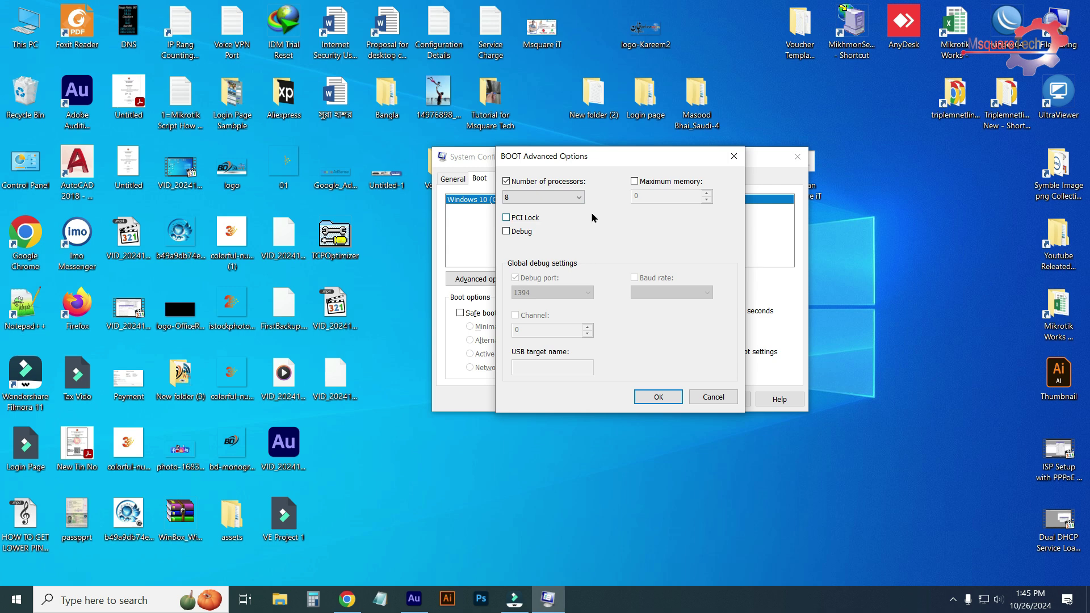
Set Number of processors to 8, then apply and save System Configuration.
left_click(576, 198)
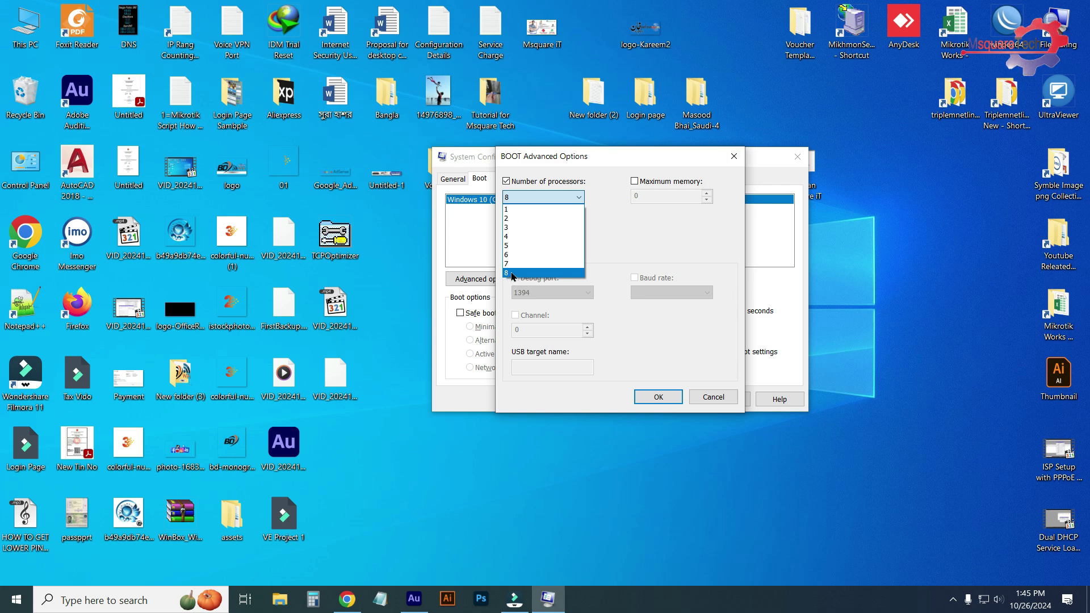
left_click(510, 273)
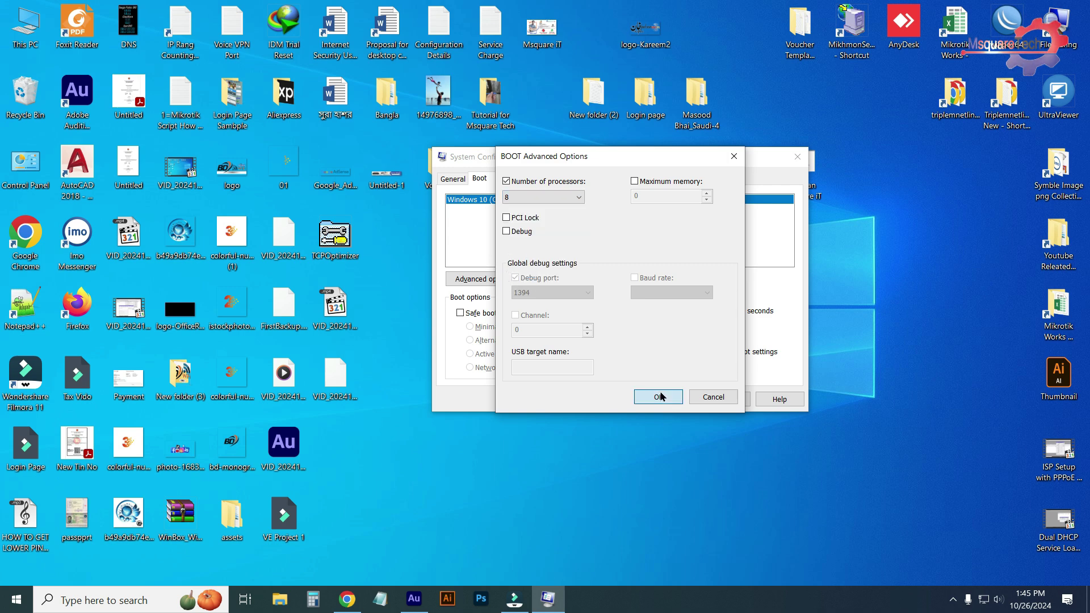
left_click(655, 397)
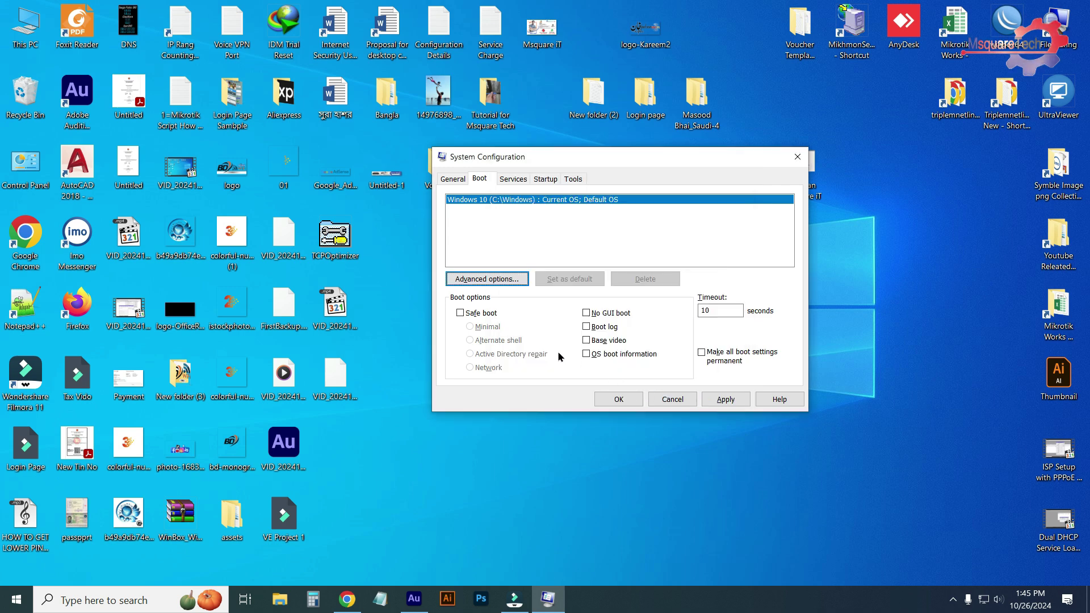
left_click(724, 400)
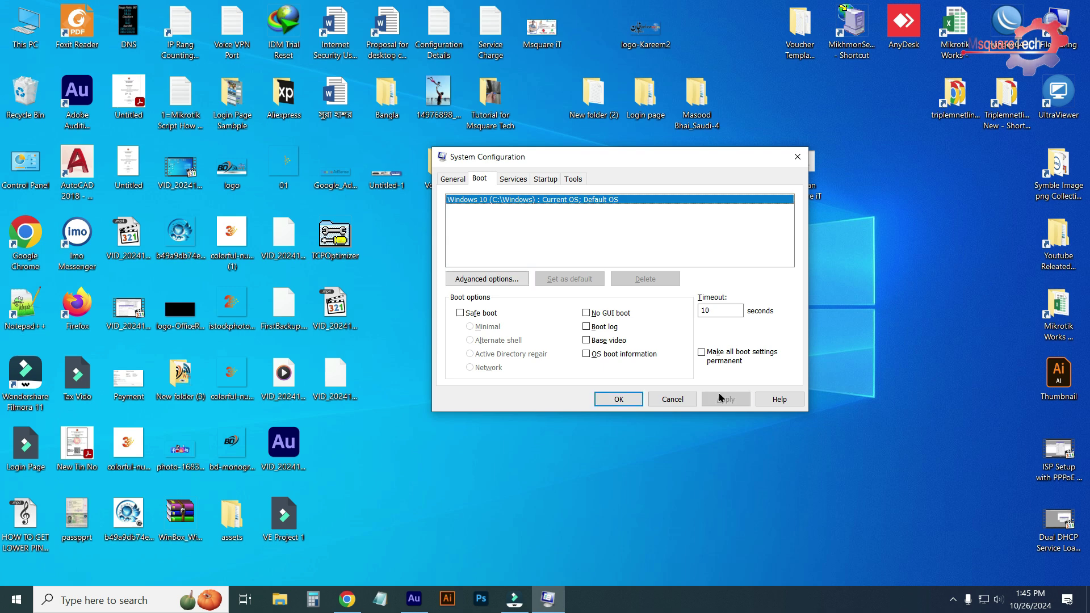
left_click(619, 400)
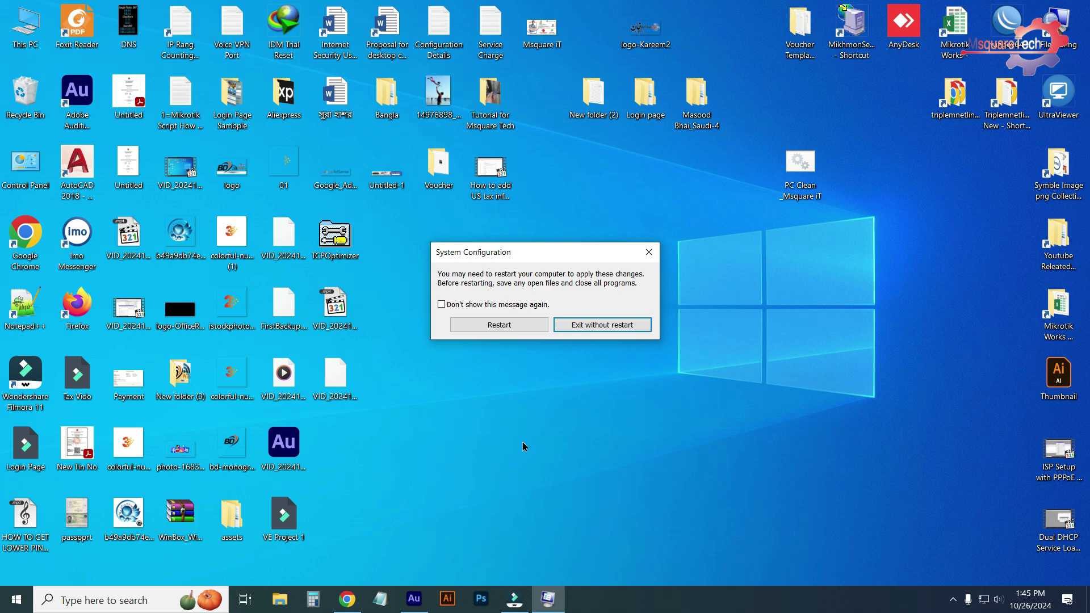
Exit without restarting and reach Power & sleep settings by searching 'power'.
left_click(590, 325)
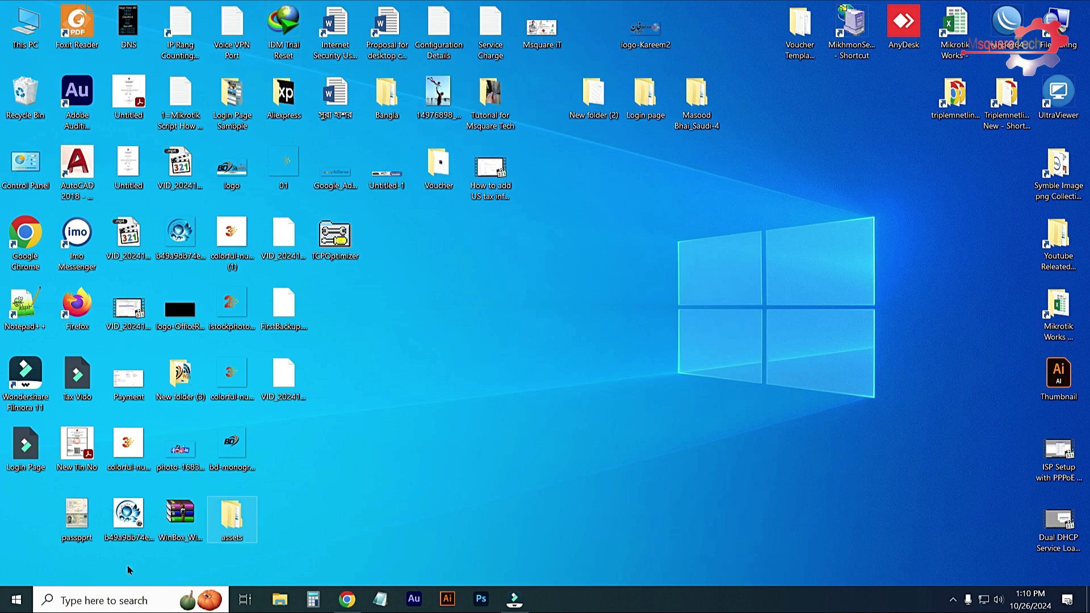
left_click(68, 602)
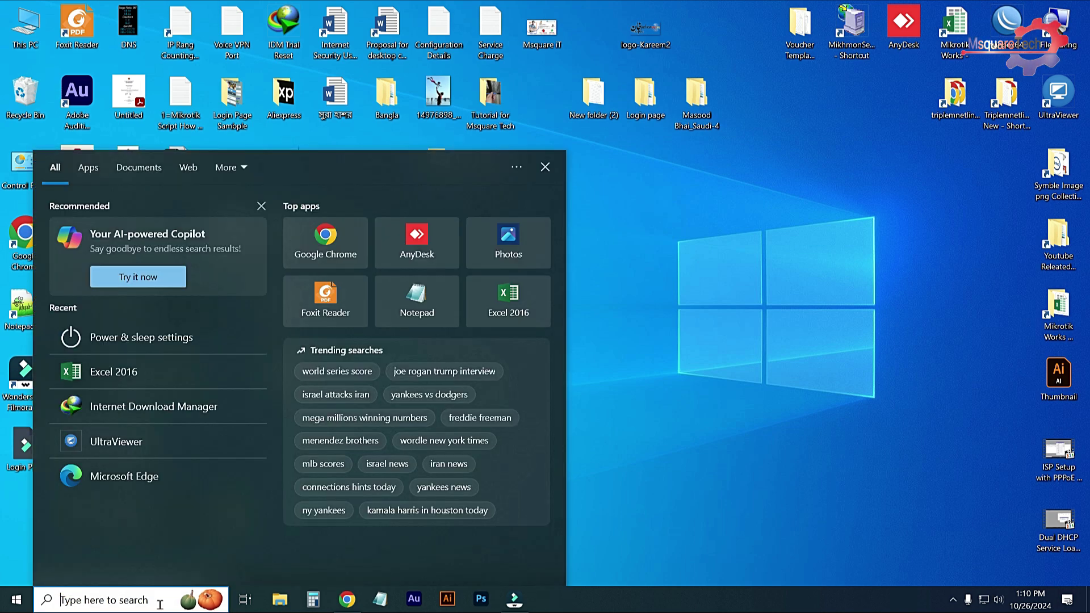
type("power")
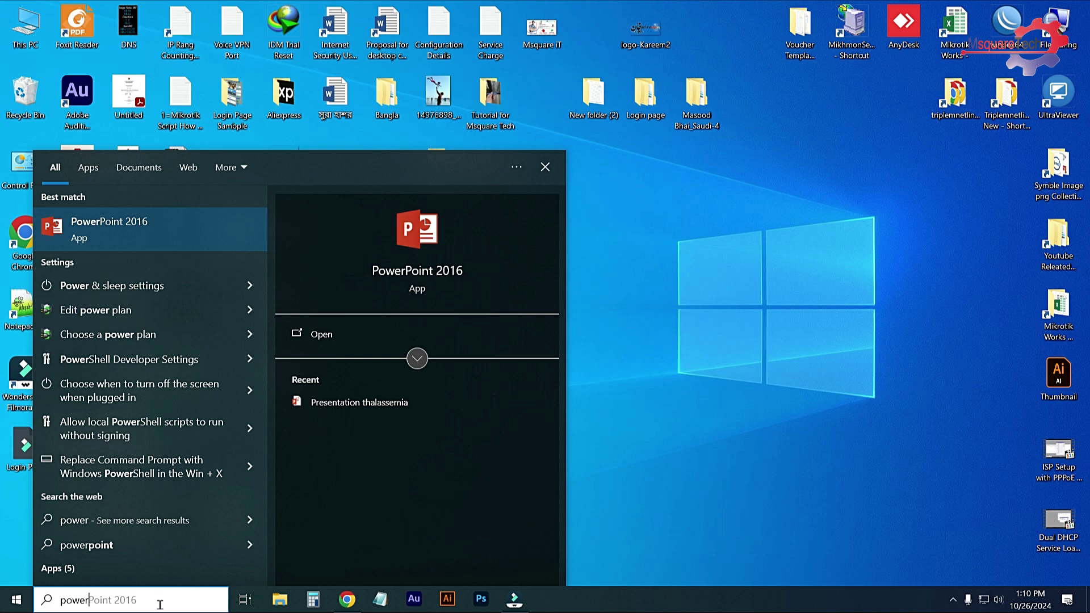
left_click(118, 290)
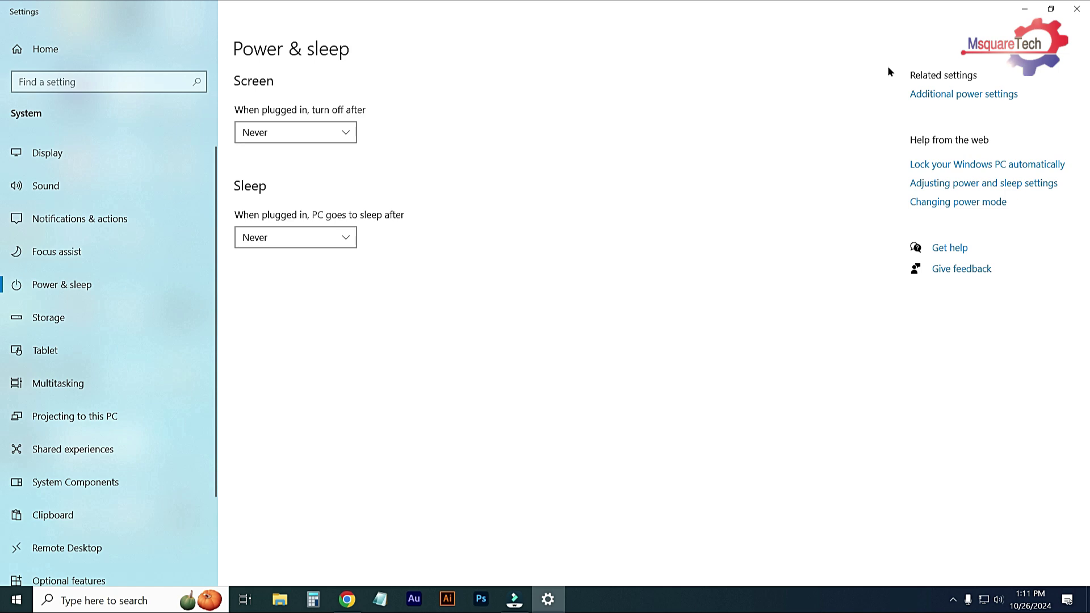
Go to Additional power settings and edit the High performance plan.
left_click(939, 94)
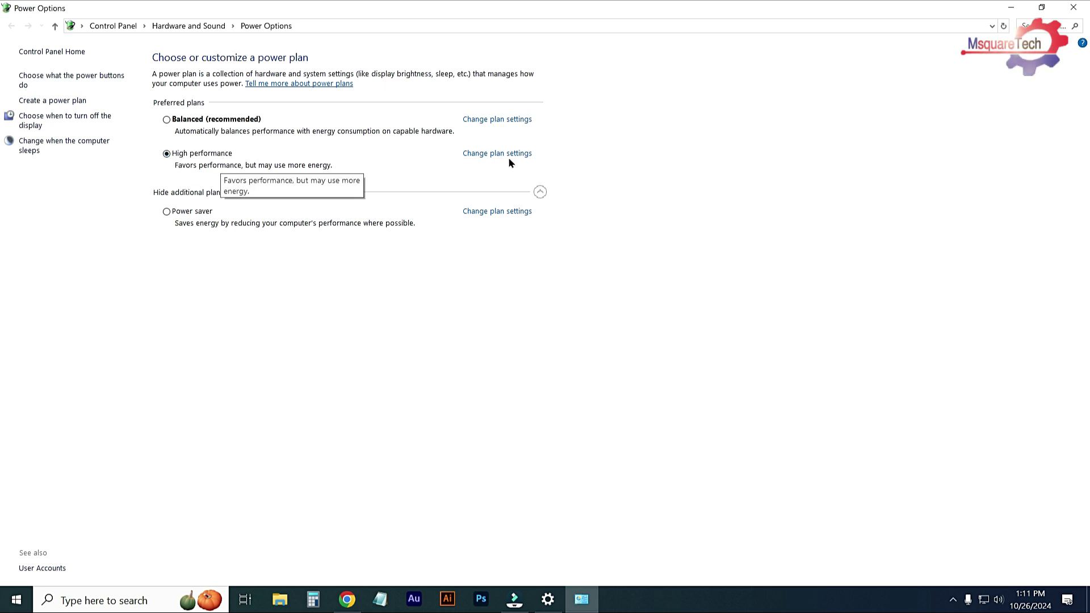
left_click(487, 154)
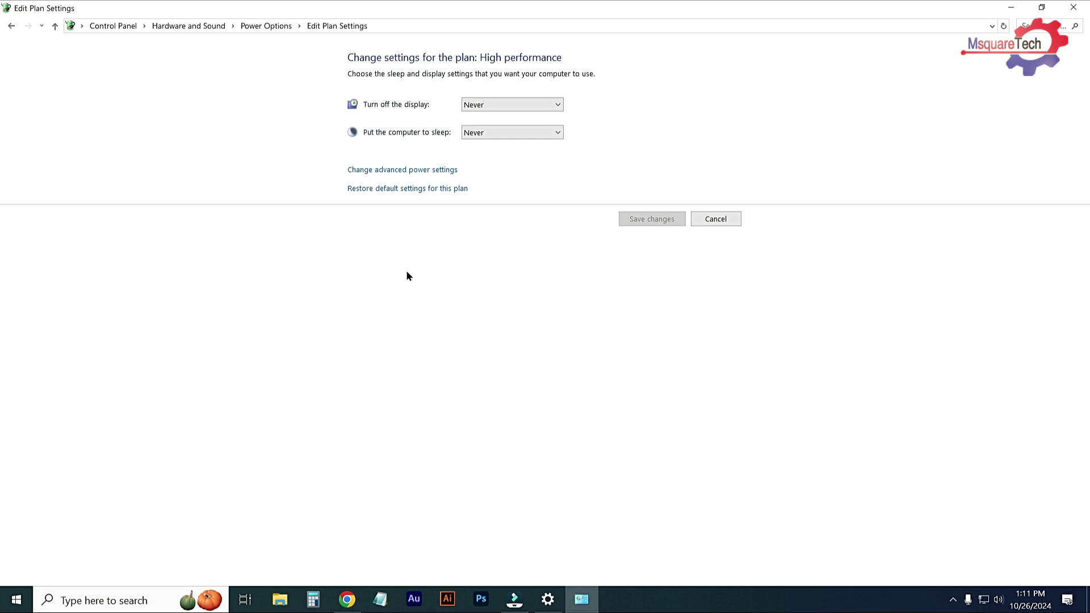
In advanced power settings, set Wireless Adapter Power Saving Mode to Maximum Performance.
left_click(411, 171)
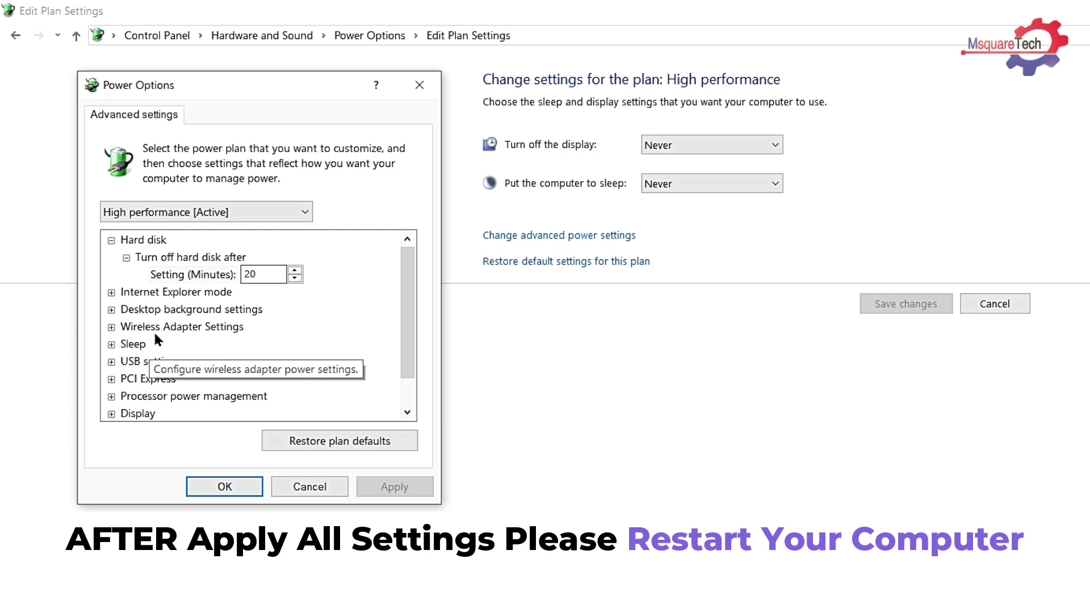
left_click(112, 328)
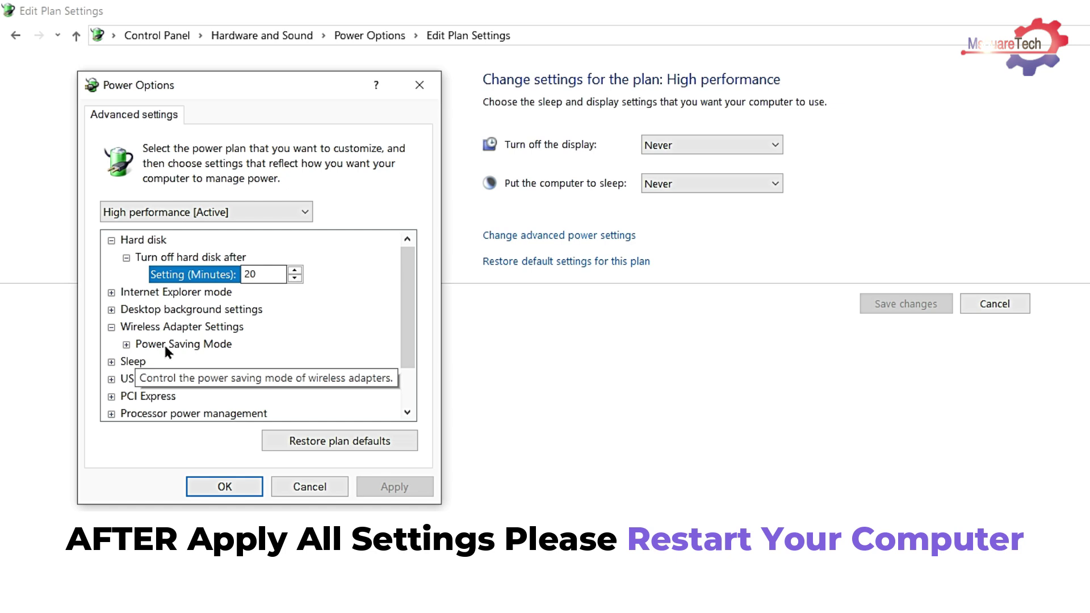
left_click(164, 344)
left_click(127, 345)
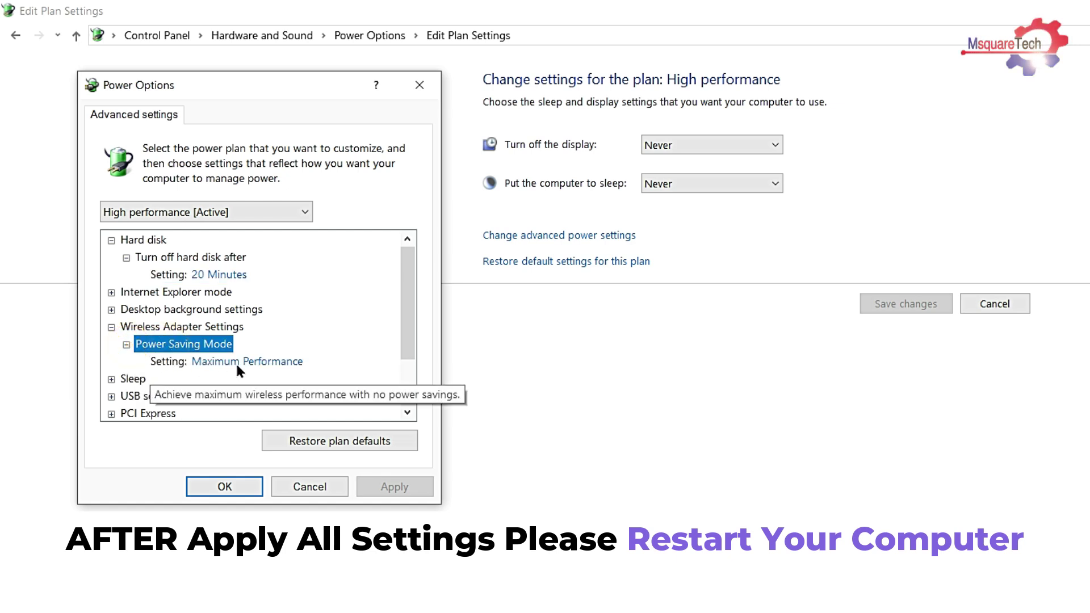
left_click(219, 362)
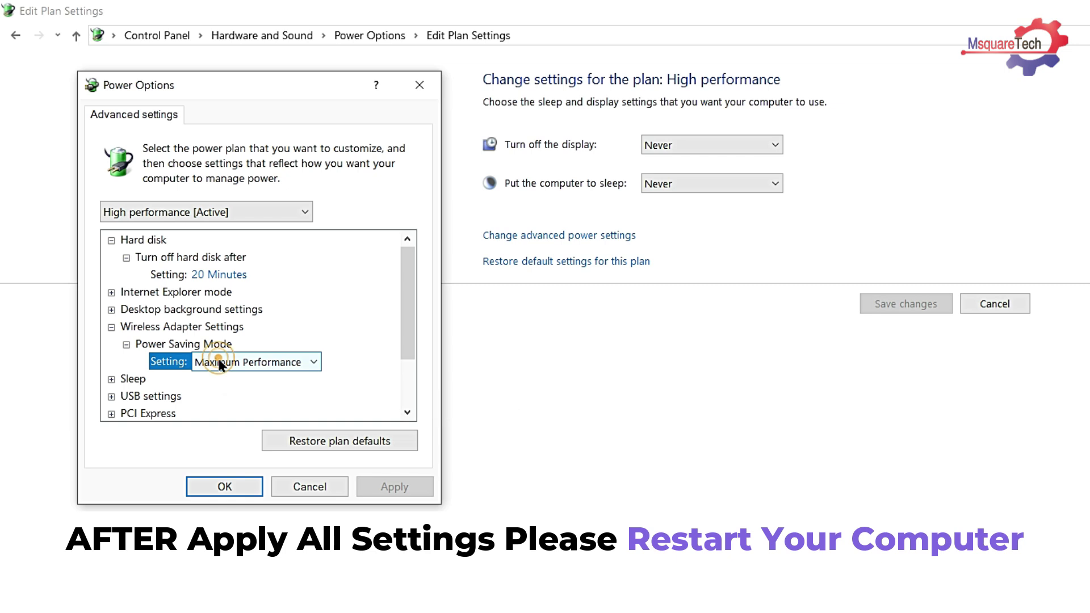
left_click(293, 362)
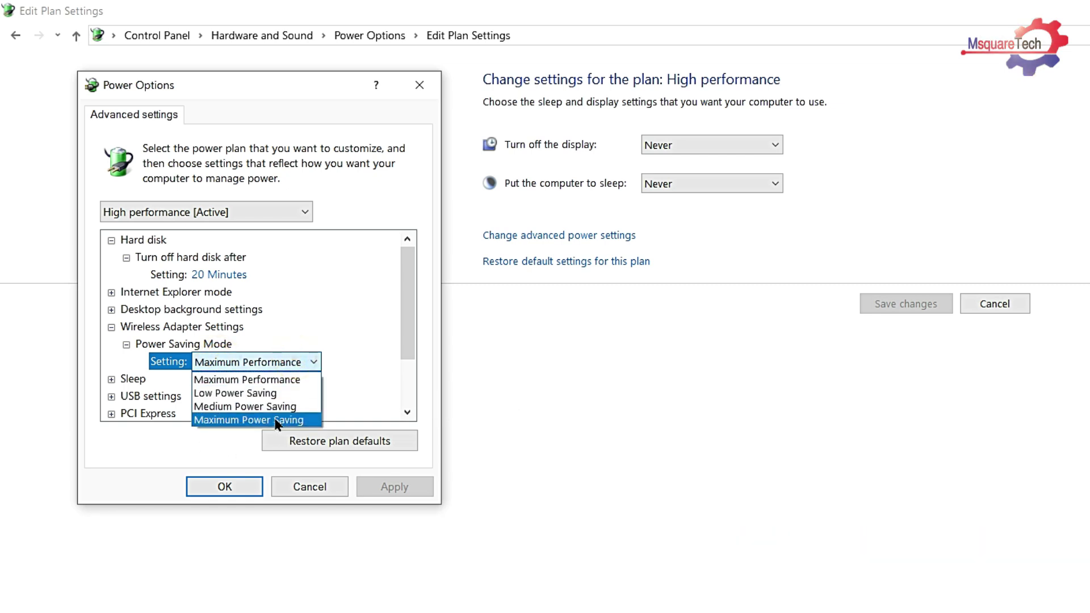
left_click(249, 378)
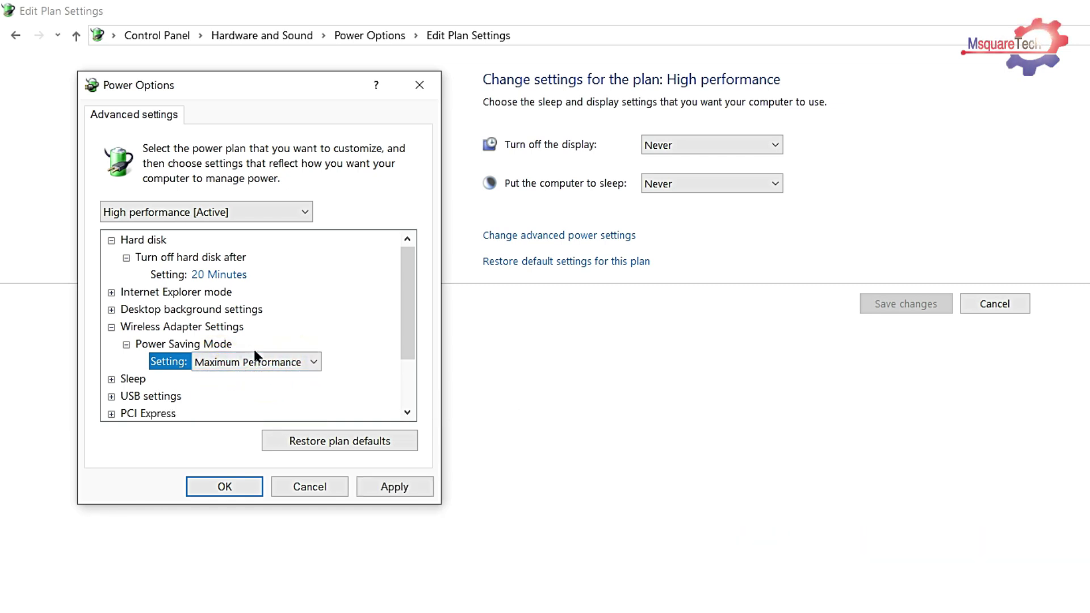
Confirm PCI Express Link State Power Management is Off, save, and close Edit Plan Settings.
scroll(254, 345, "down", 2)
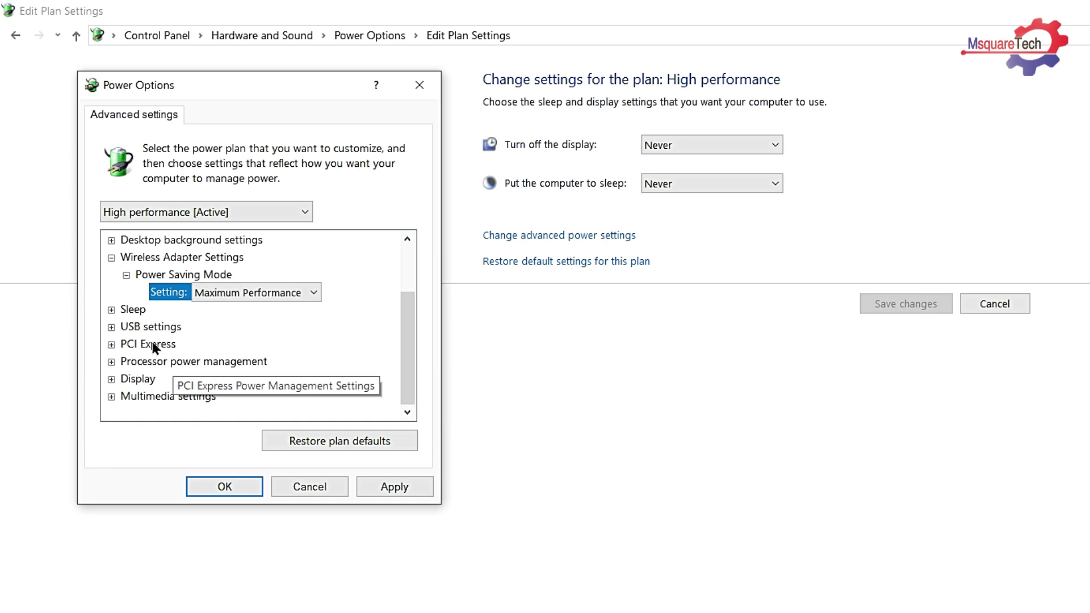
left_click(111, 344)
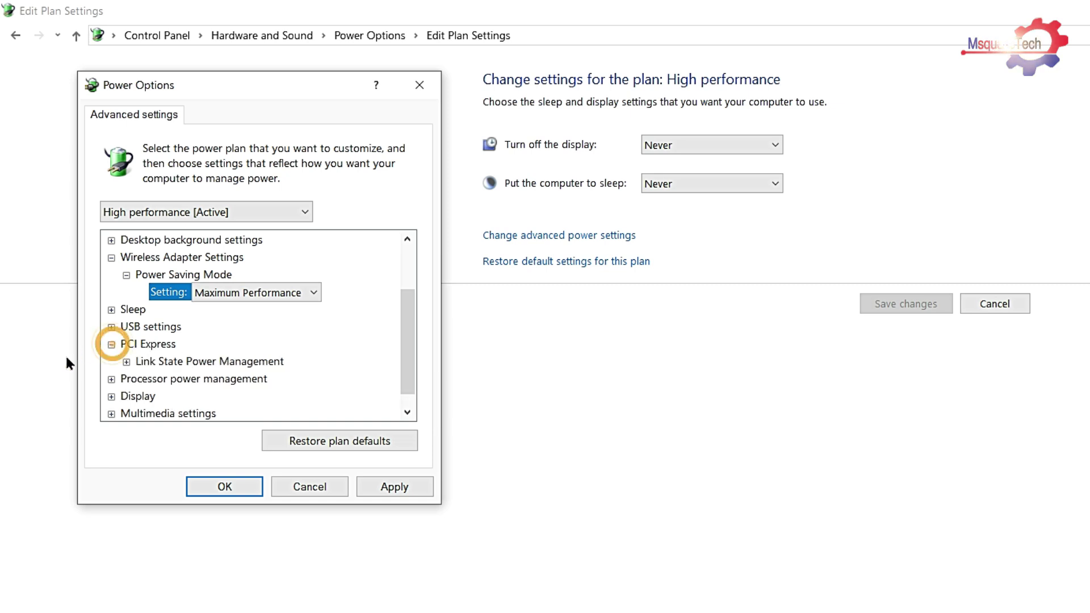
left_click(126, 362)
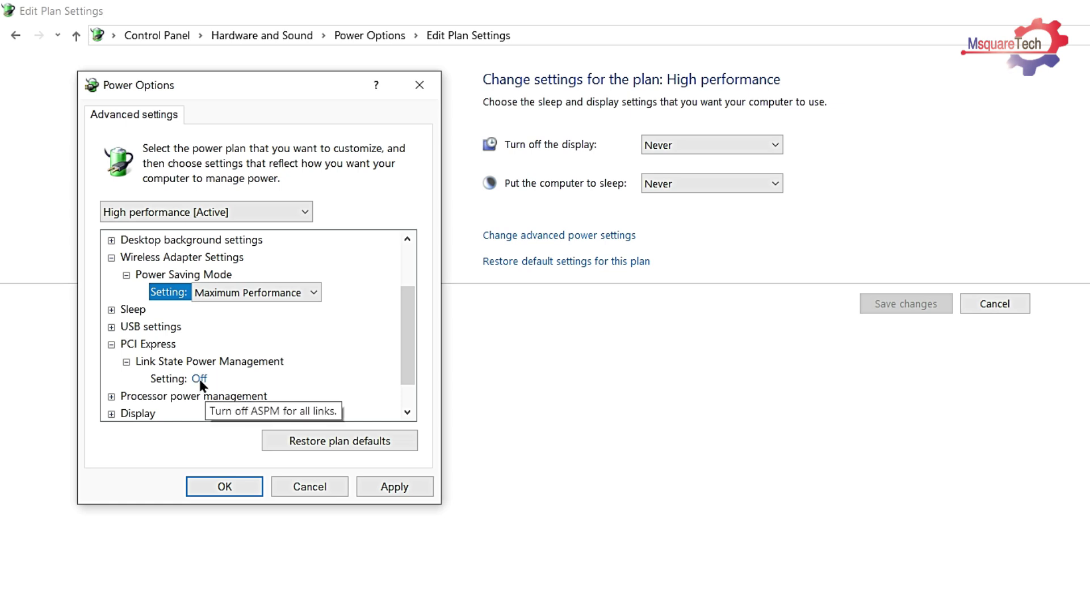
left_click(126, 362)
left_click(111, 344)
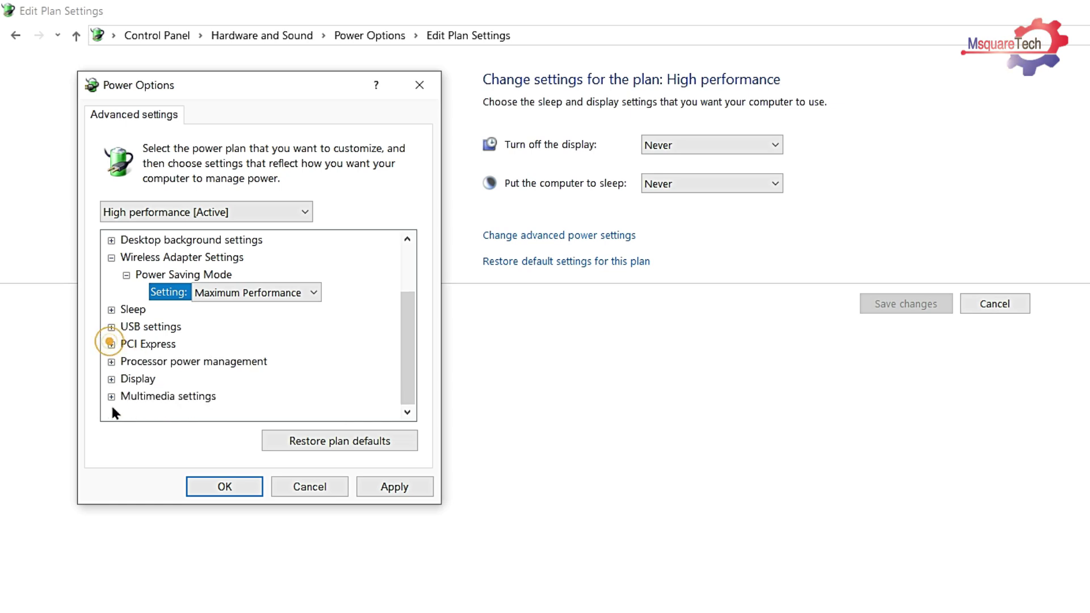
left_click(230, 489)
left_click(227, 487)
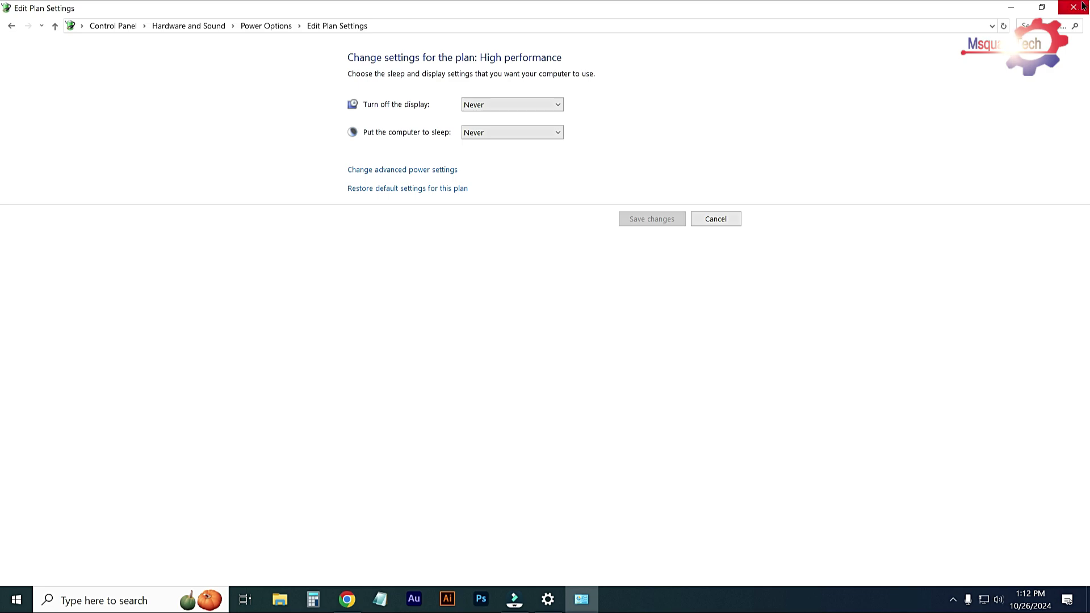
left_click(1077, 6)
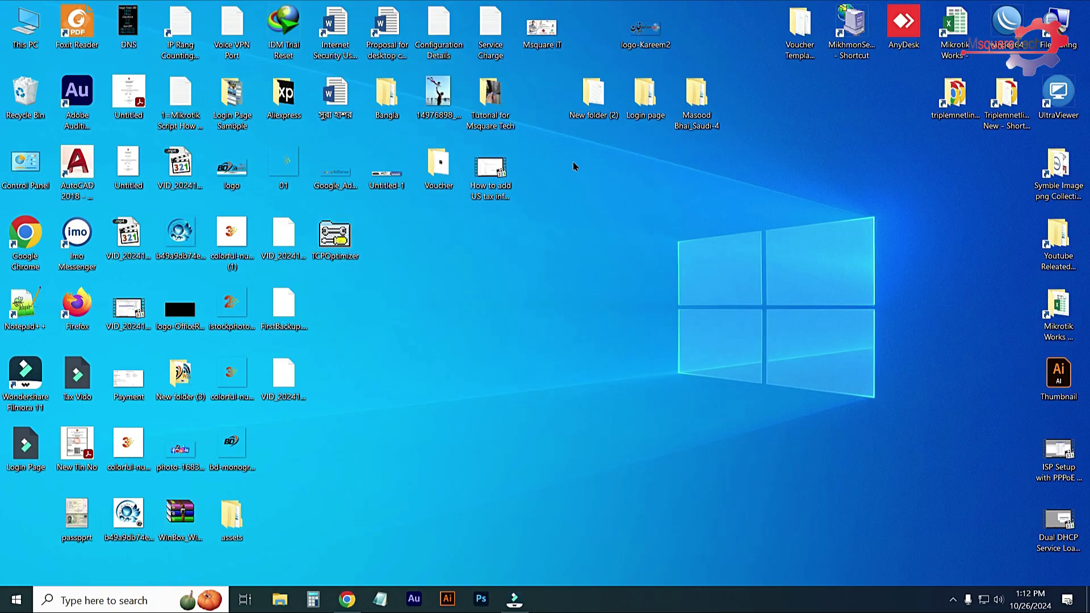
Refresh the desktop from its right-click menu.
right_click(566, 185)
left_click(605, 244)
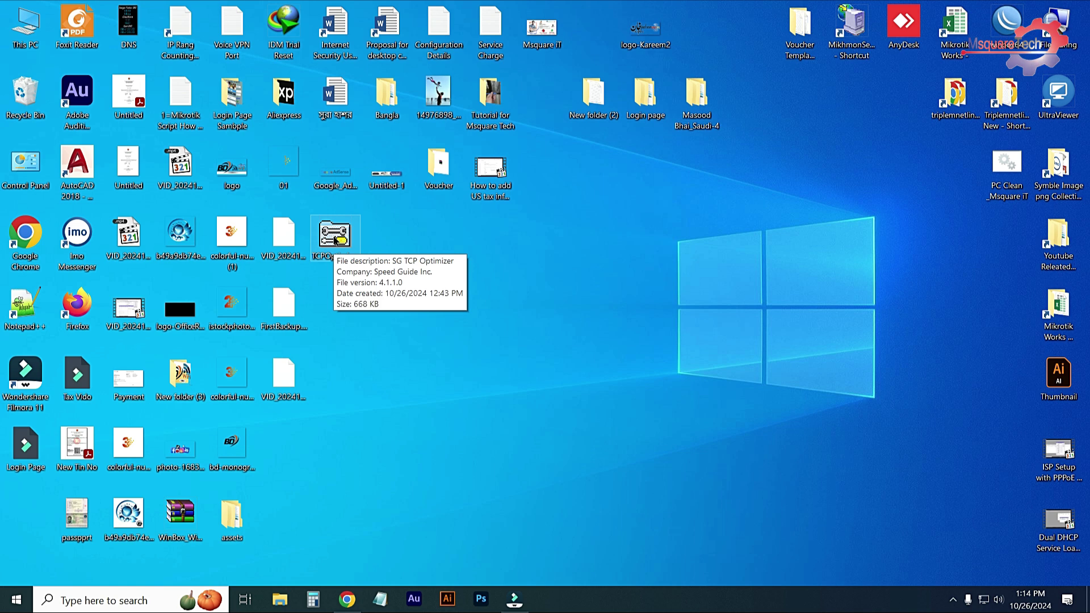
Launch Chrome, search 'sg tcp optimizer' and open the SpeedGuide TCP Optimizer downloads page.
double_click(27, 235)
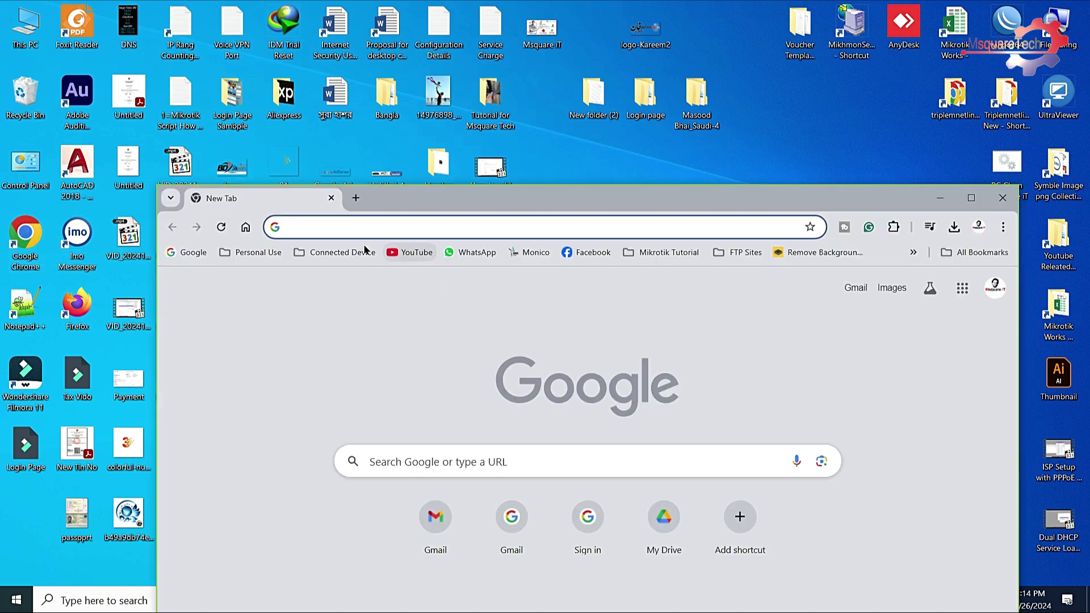
left_click_drag(708, 201, 666, 80)
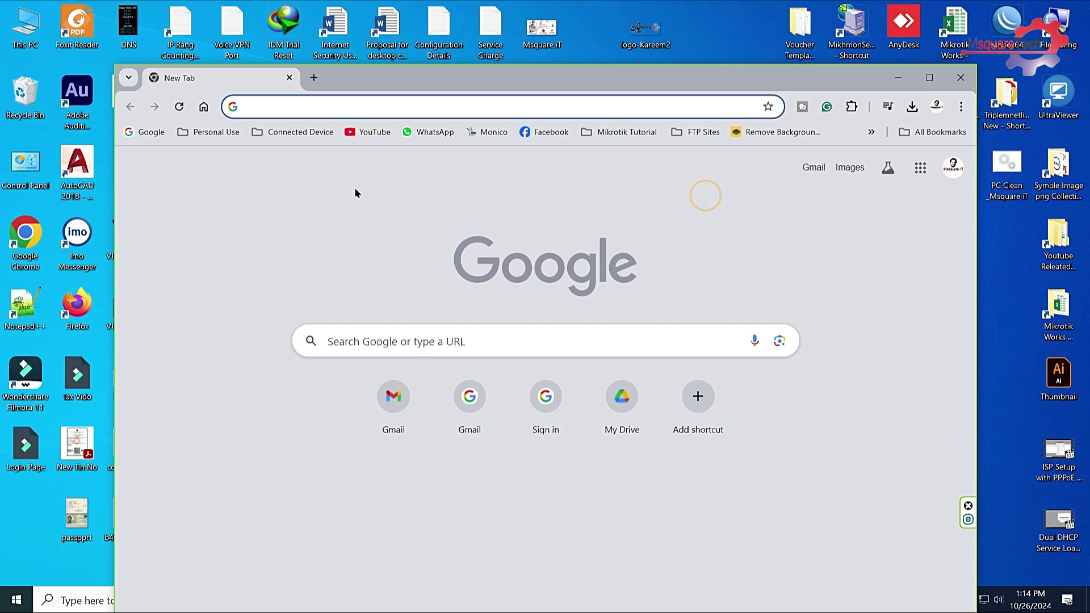
type("sg tcp optimizer")
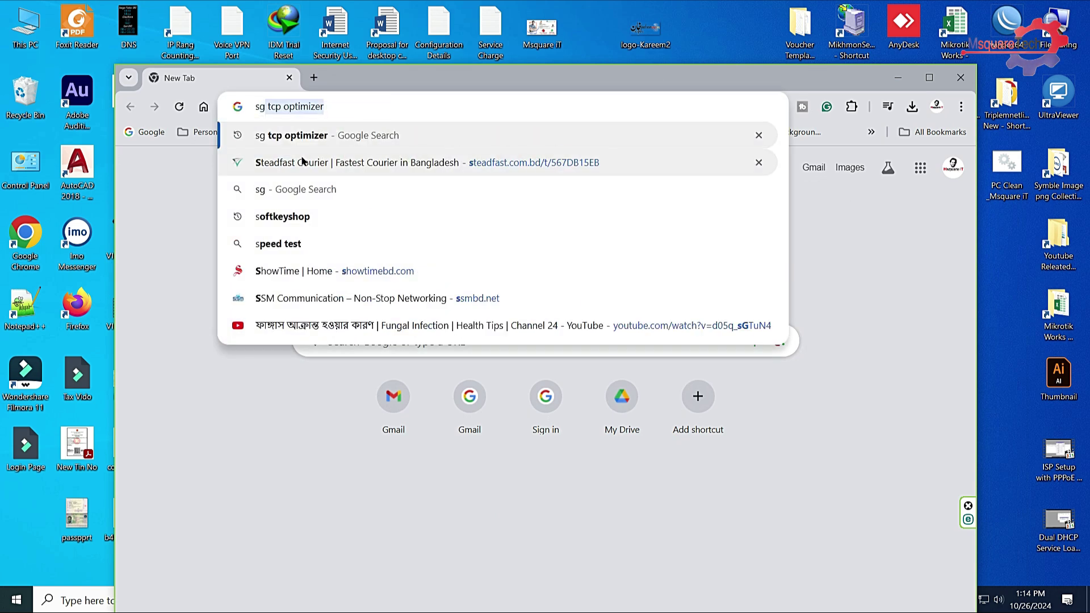
key("Return")
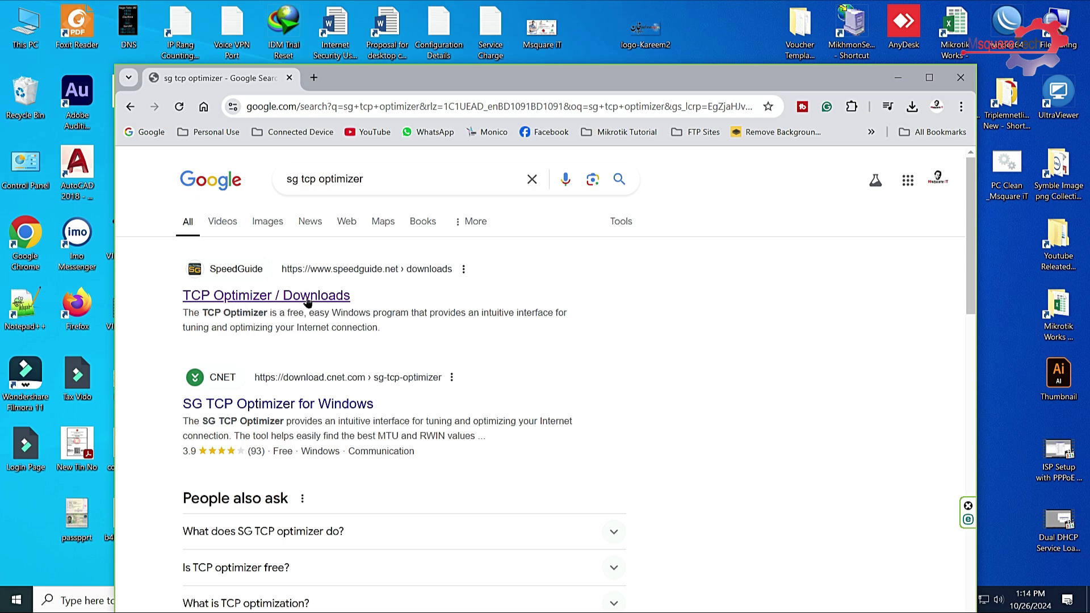
left_click(255, 298)
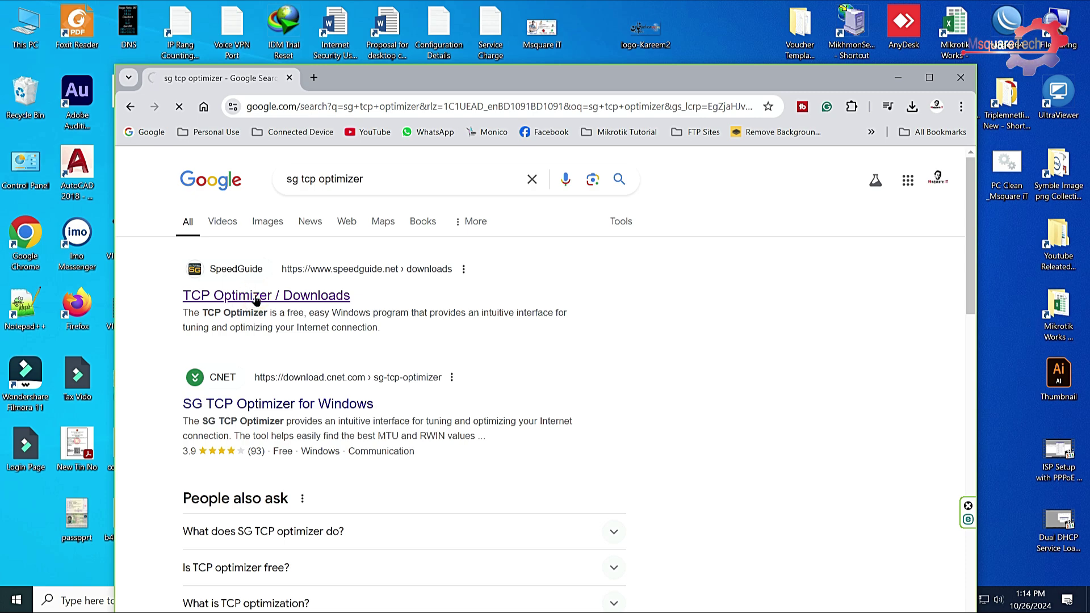
Maximize the TCP Optimizer 4.1.1 downloads page and highlight the 'Windows versions' text.
scroll(758, 240, "down", 3)
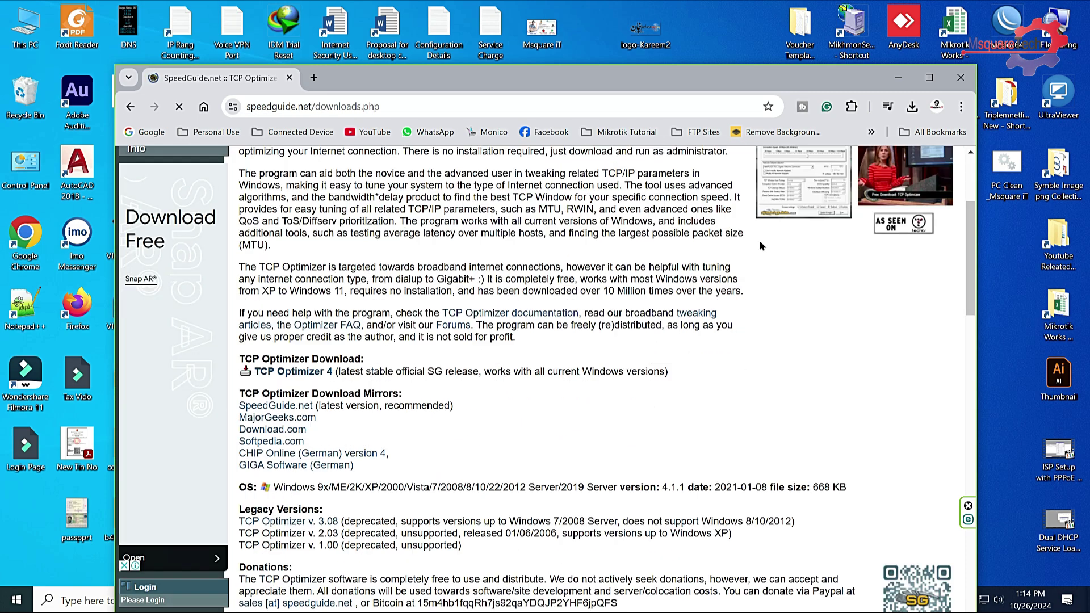
double_click(816, 74)
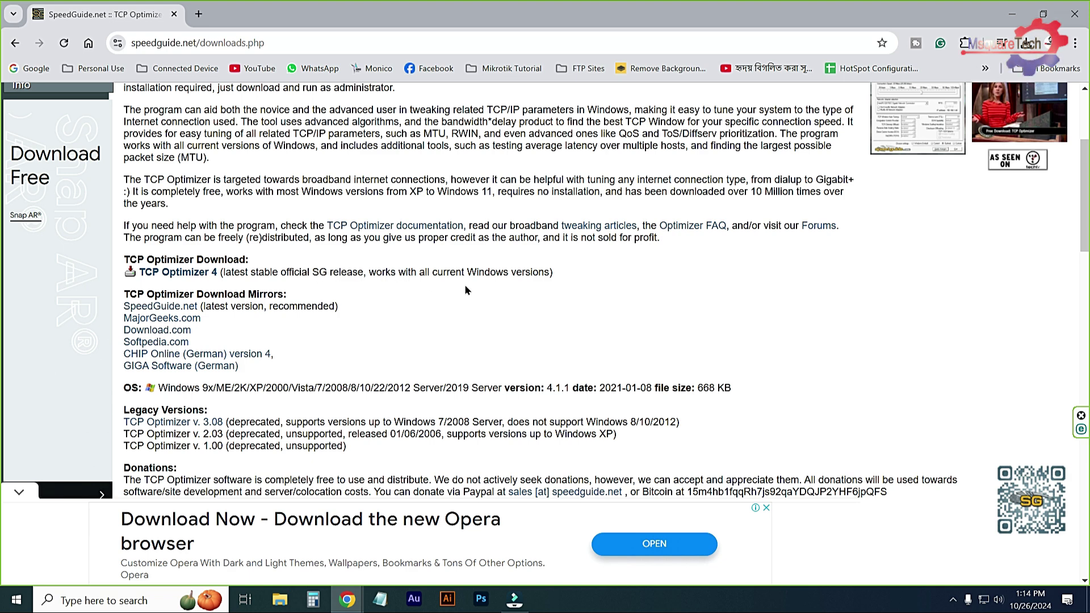
left_click_drag(467, 273, 553, 272)
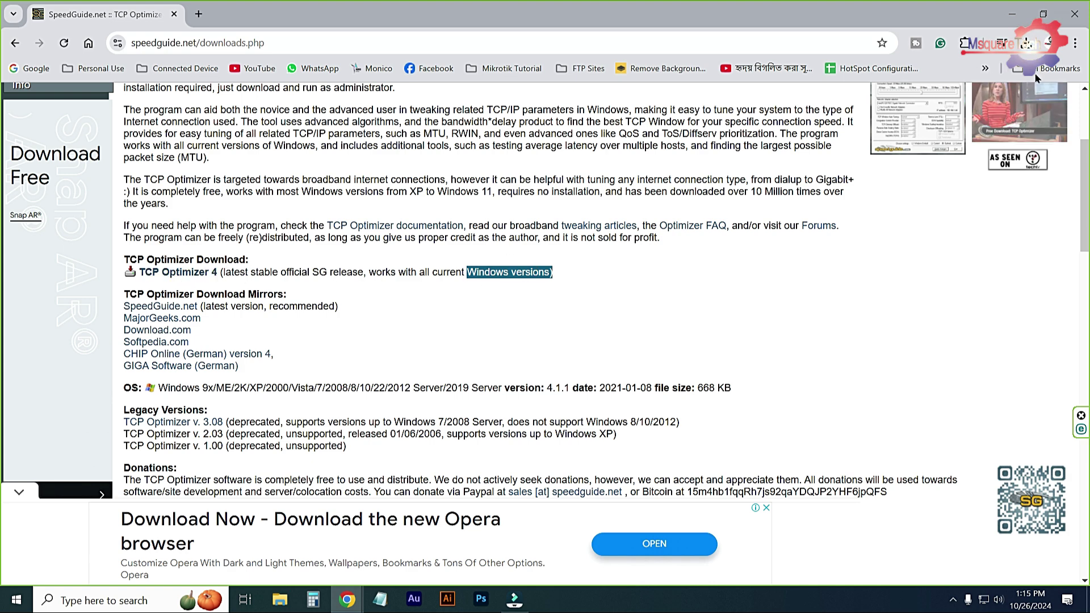
Minimize Chrome and run the TCPOptimizer desktop file as administrator.
left_click(1013, 15)
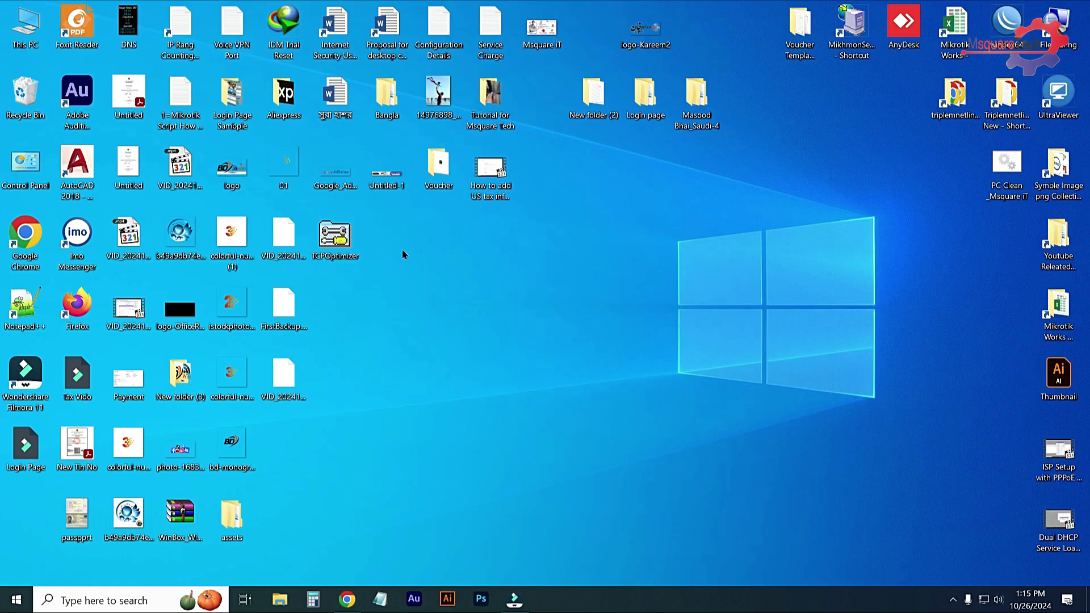
right_click(337, 250)
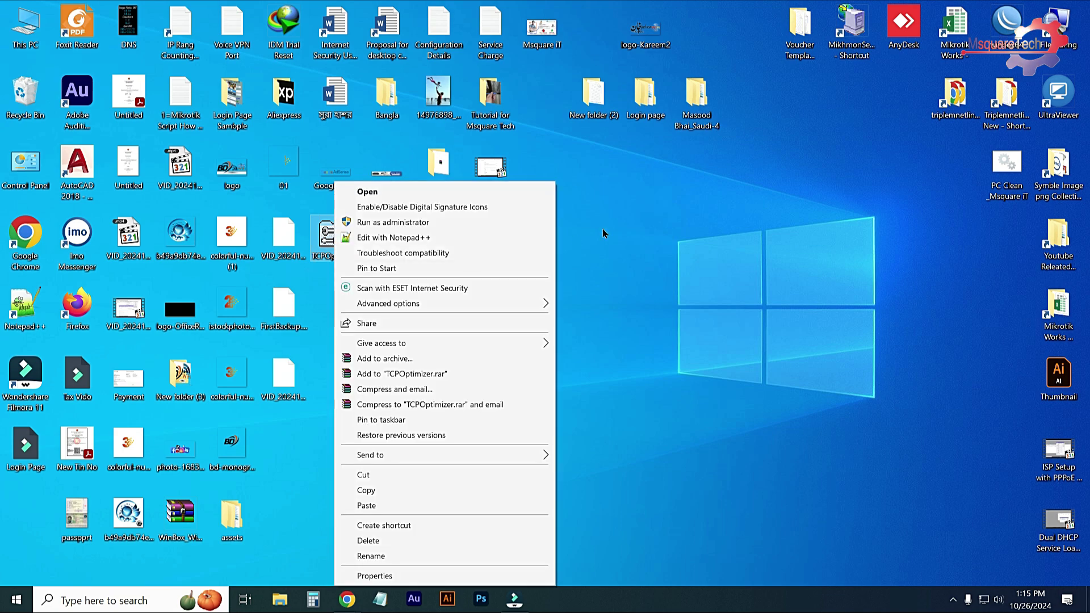
left_click(645, 214)
right_click(329, 241)
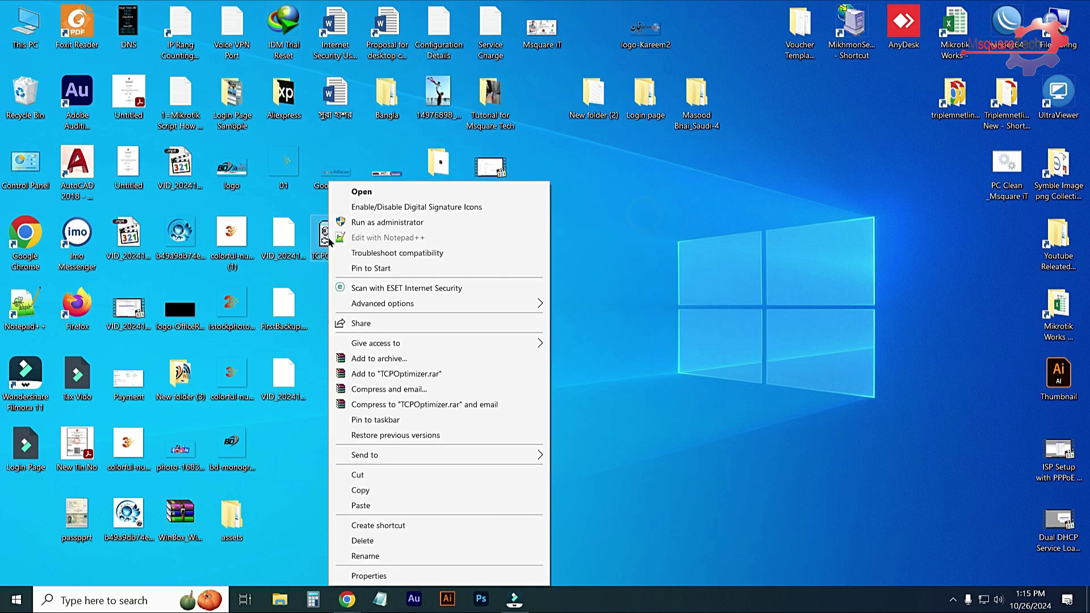
left_click(367, 223)
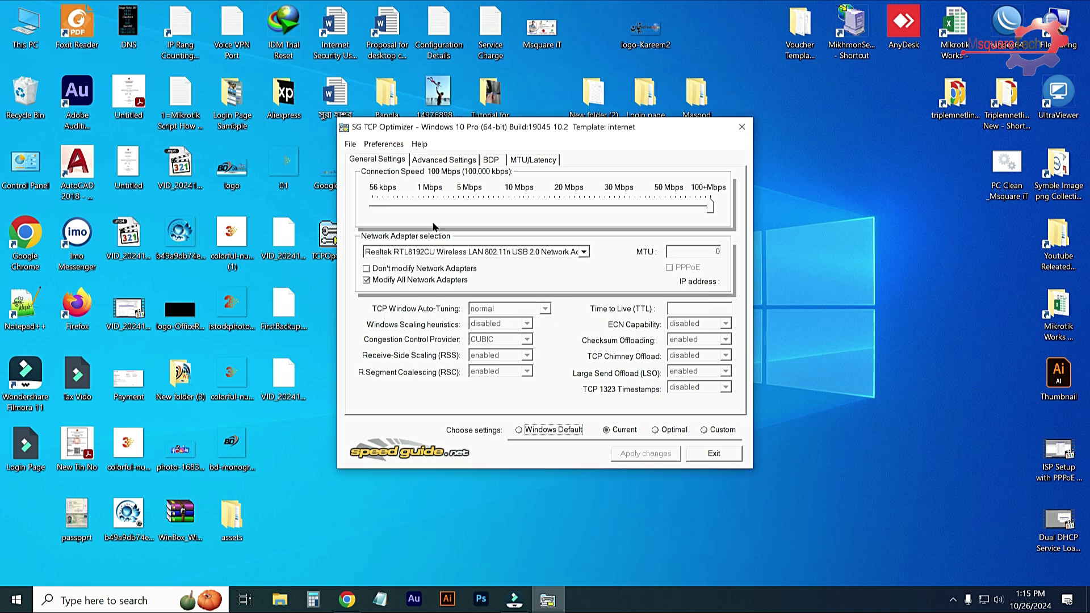
Keep 100 Mbps connection speed, choose Custom settings, and view the Advanced Settings page.
mouse_move(505, 131)
left_mouse_down()
mouse_move(559, 125)
mouse_move(491, 130)
left_mouse_up()
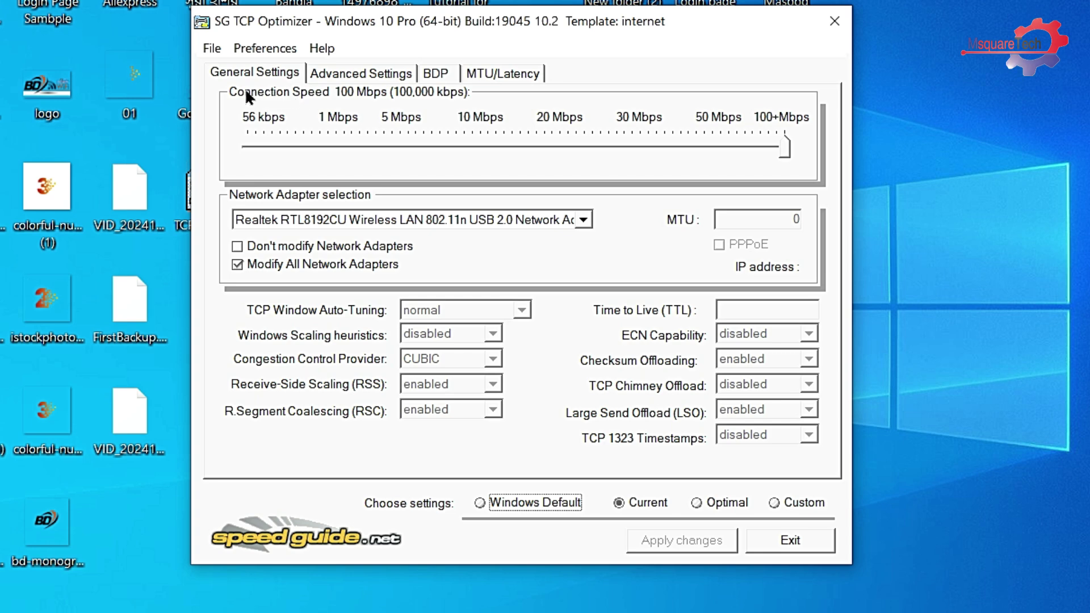
left_click(786, 149)
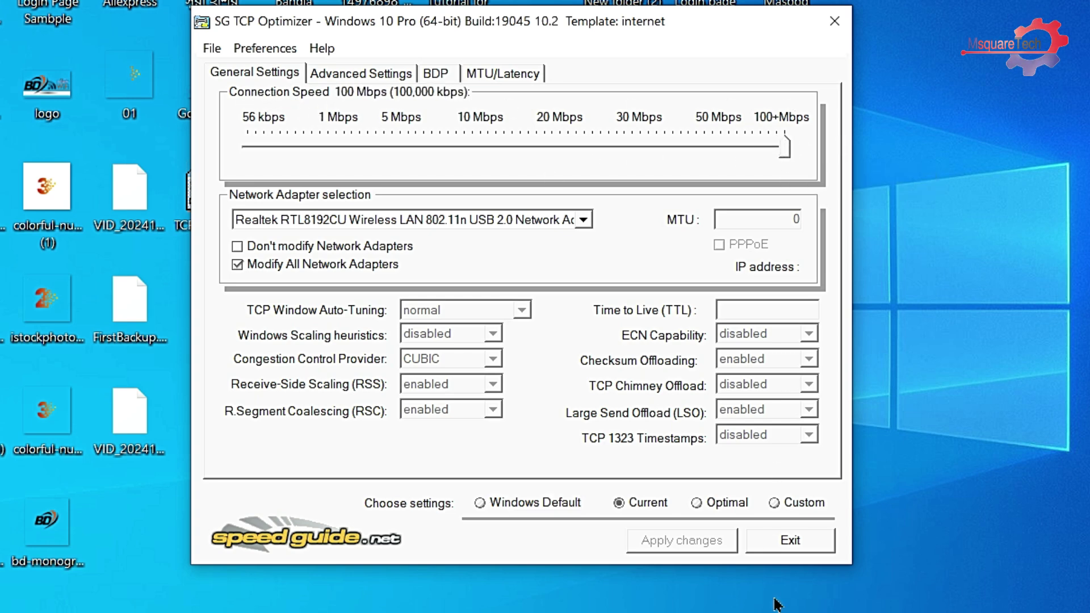
left_click(774, 502)
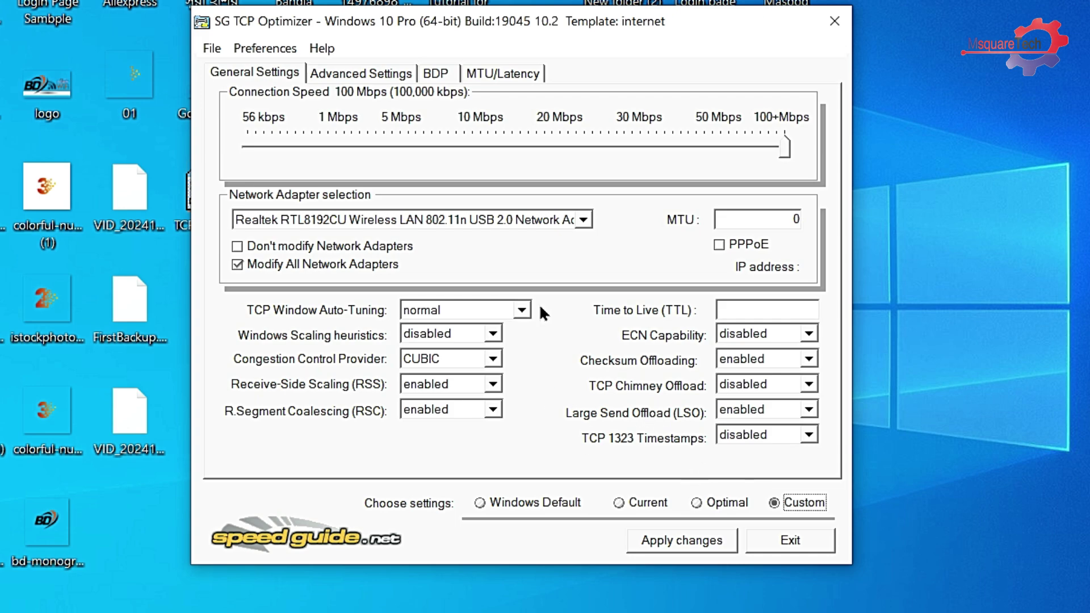
left_click(365, 71)
left_click(473, 117)
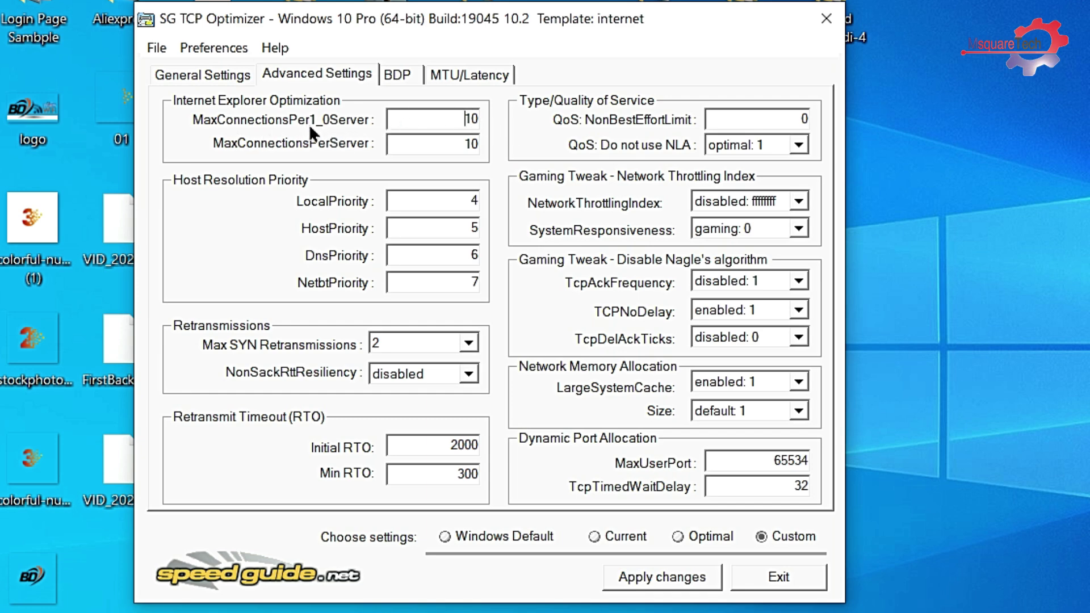
double_click(465, 118)
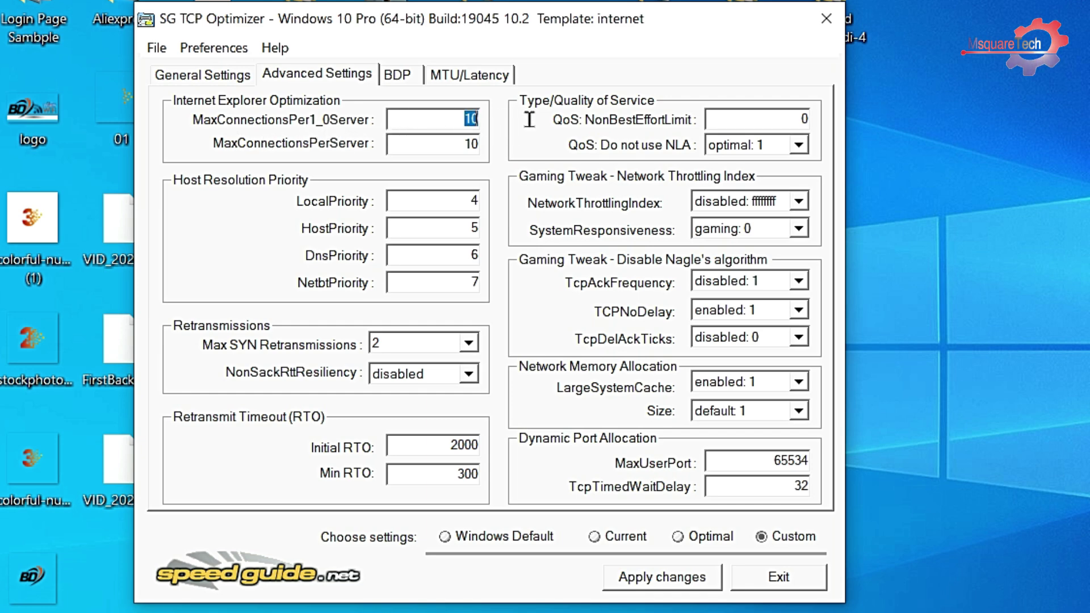
double_click(464, 144)
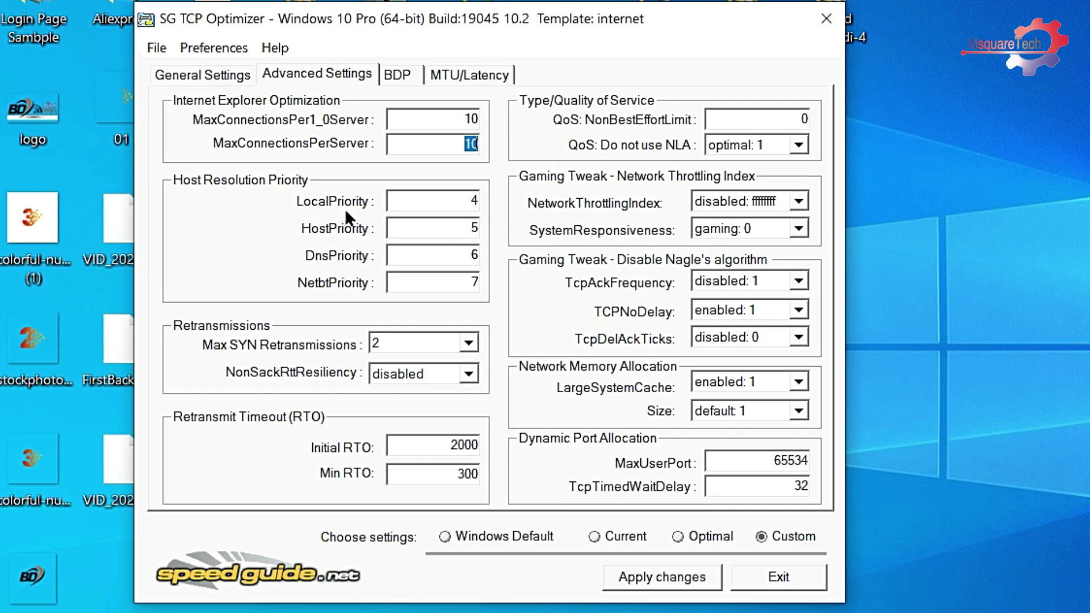
double_click(471, 202)
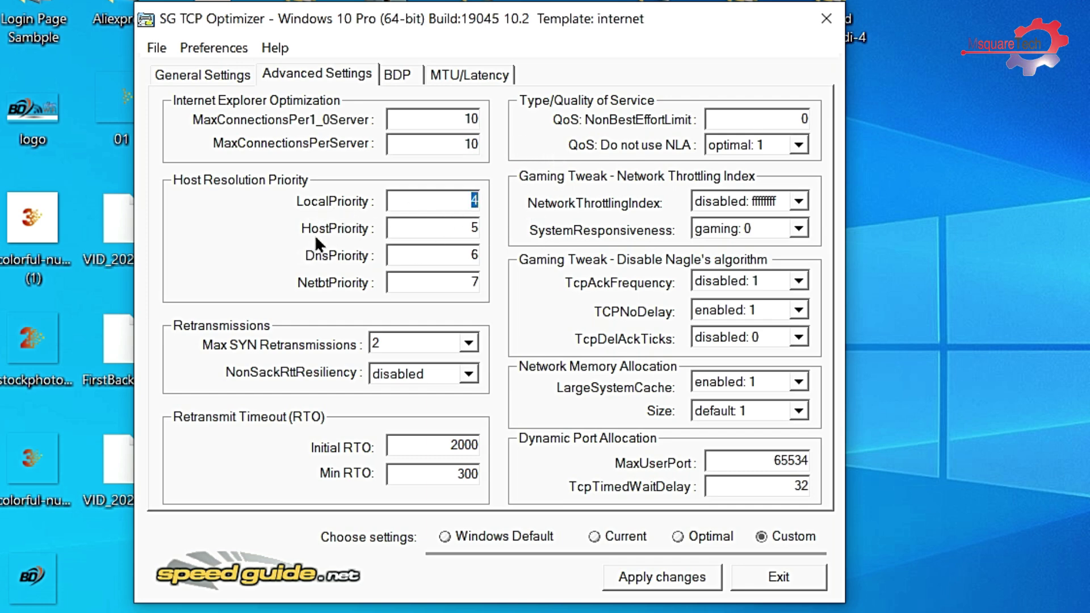
double_click(471, 228)
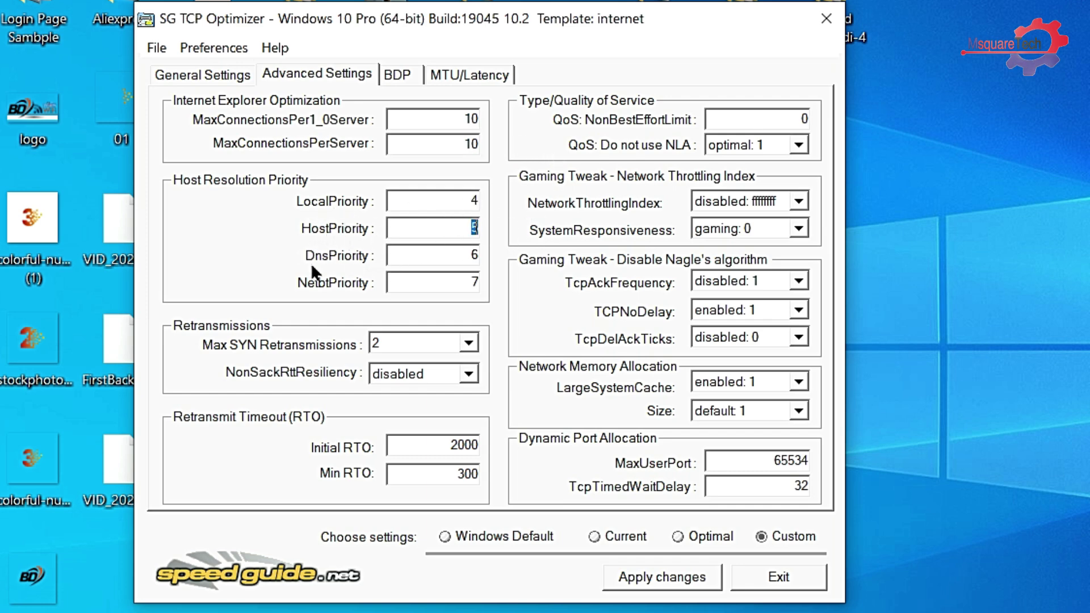
double_click(473, 254)
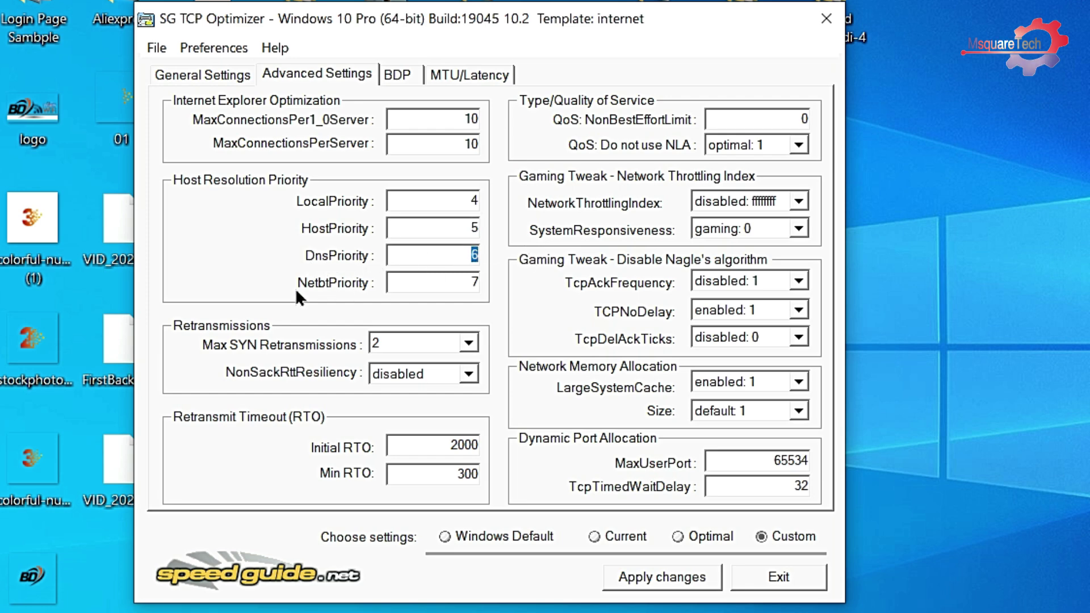
double_click(473, 282)
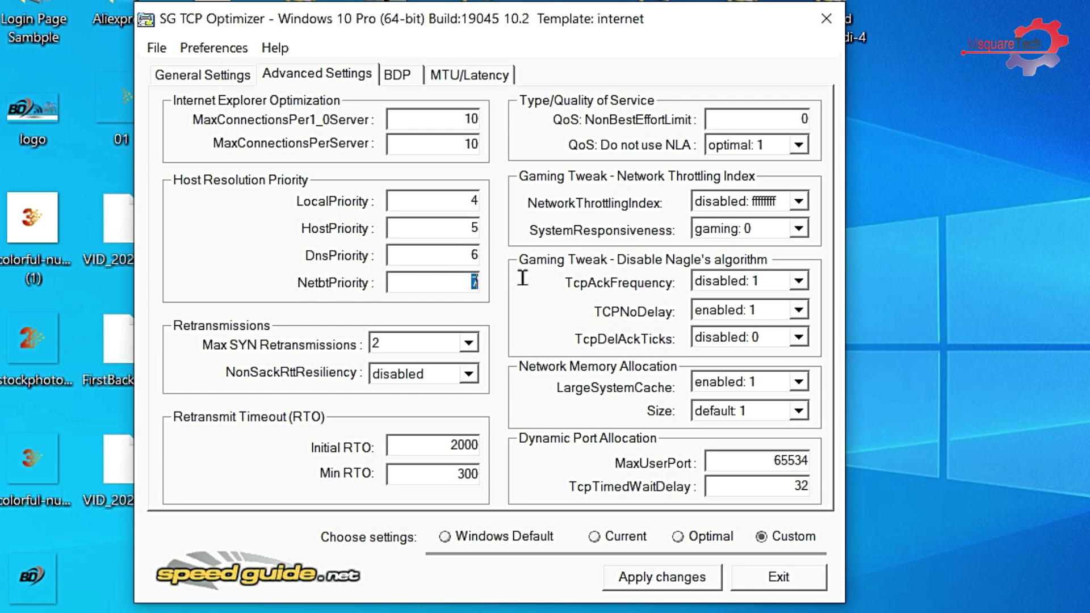
left_click(469, 344)
left_click(469, 344)
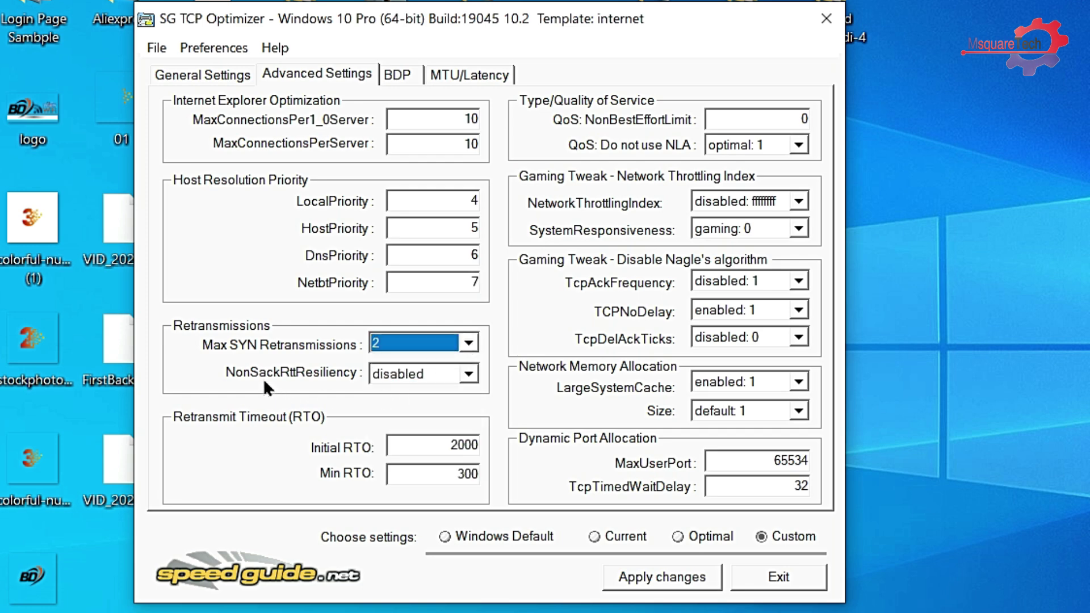
left_click(470, 373)
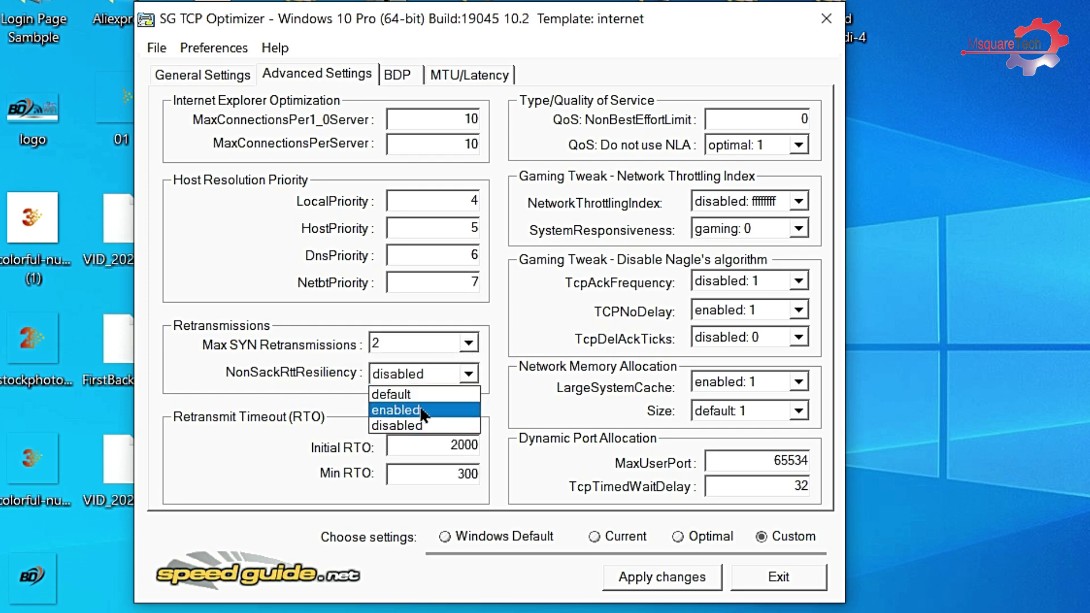
left_click(397, 423)
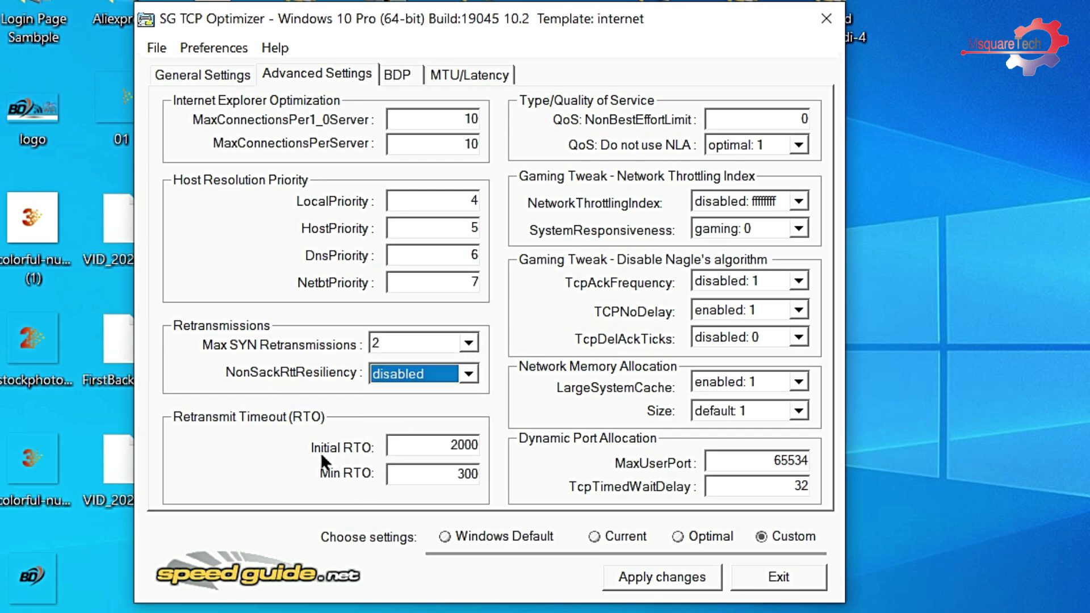
double_click(400, 452)
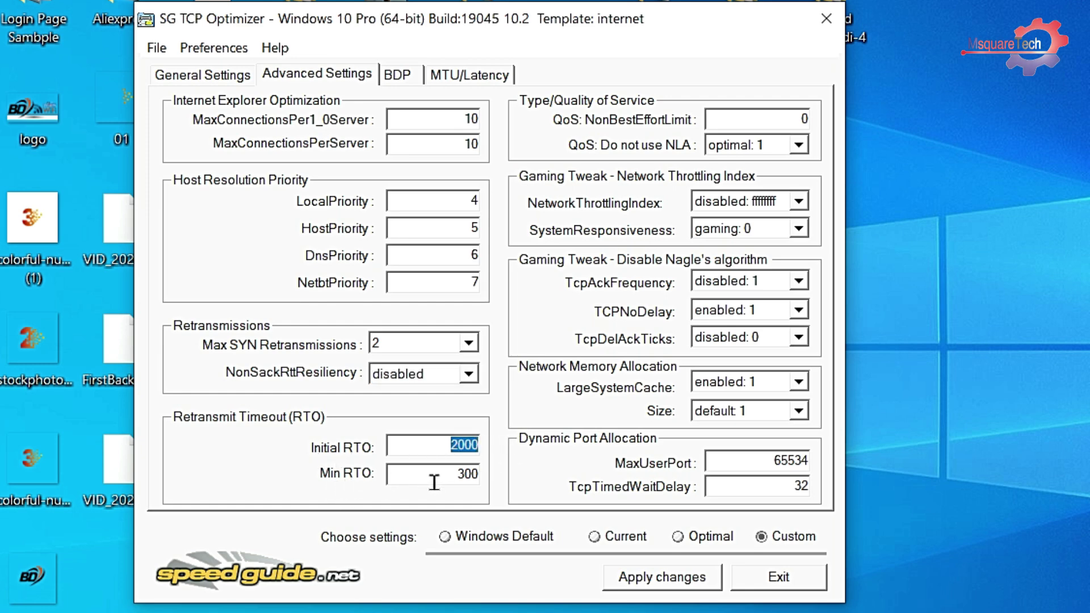
double_click(450, 477)
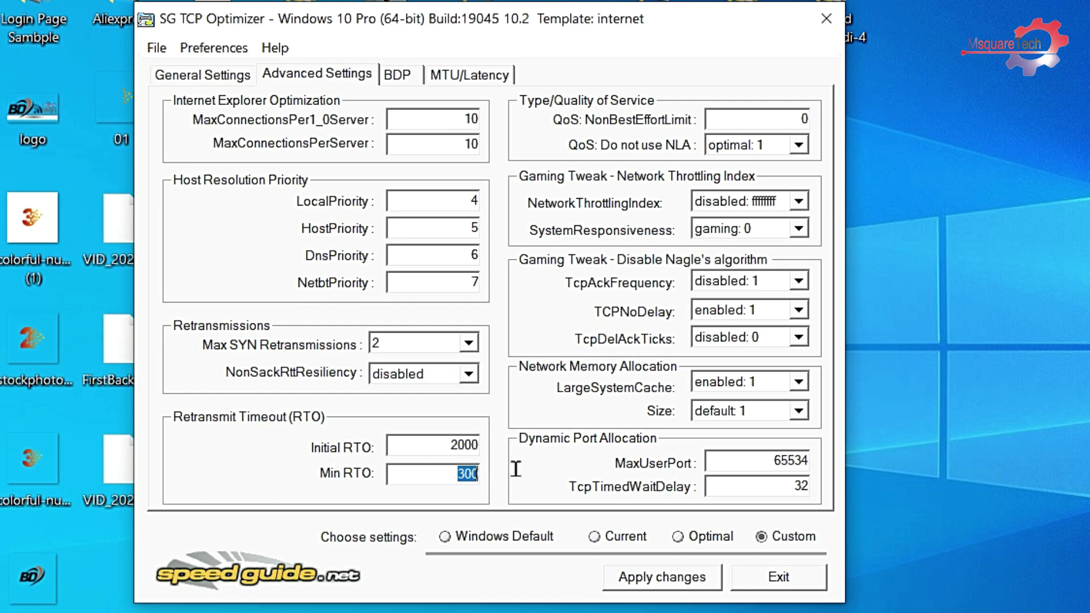
double_click(803, 121)
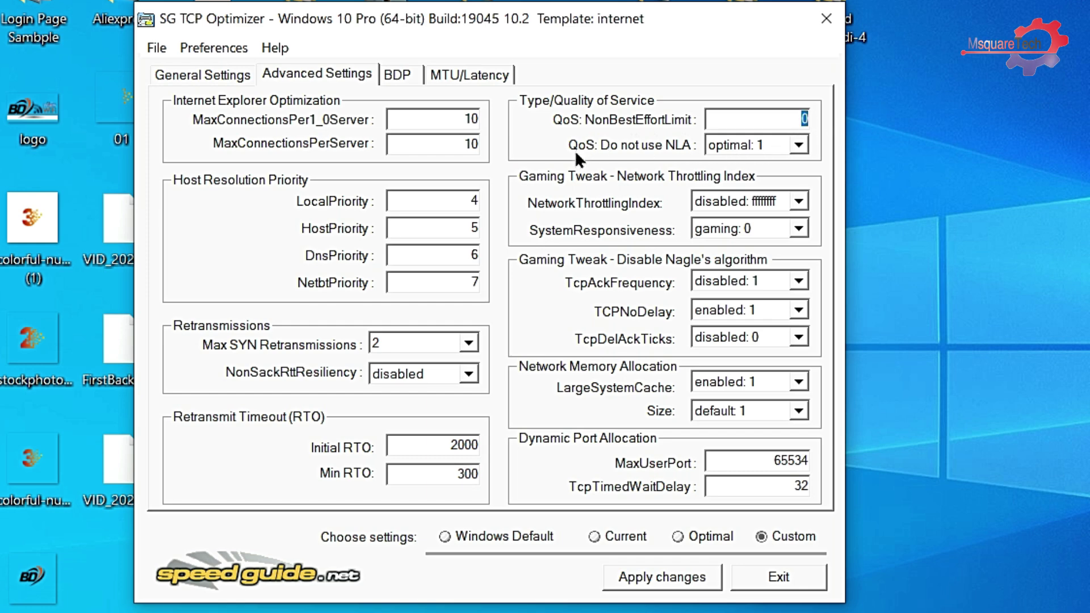
left_click(803, 145)
left_click(748, 175)
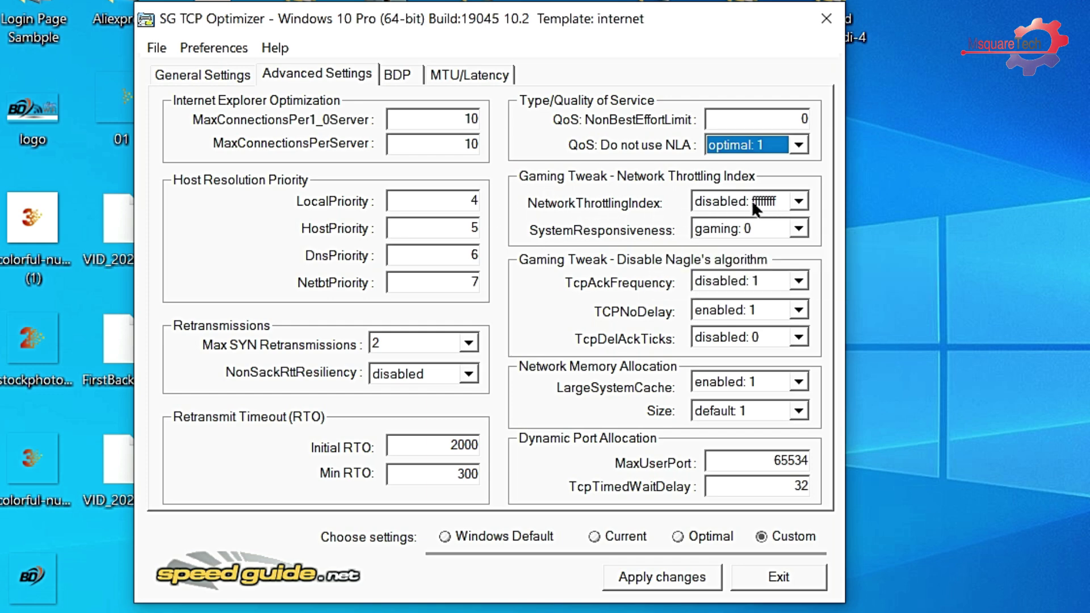
left_click(785, 200)
left_click(762, 268)
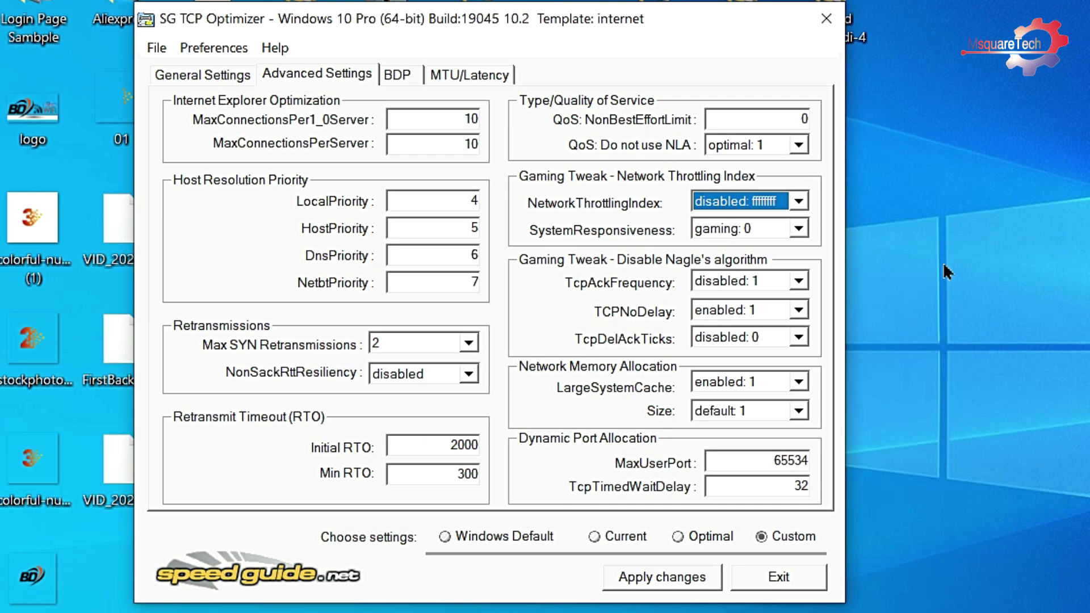
mouse_move(745, 226)
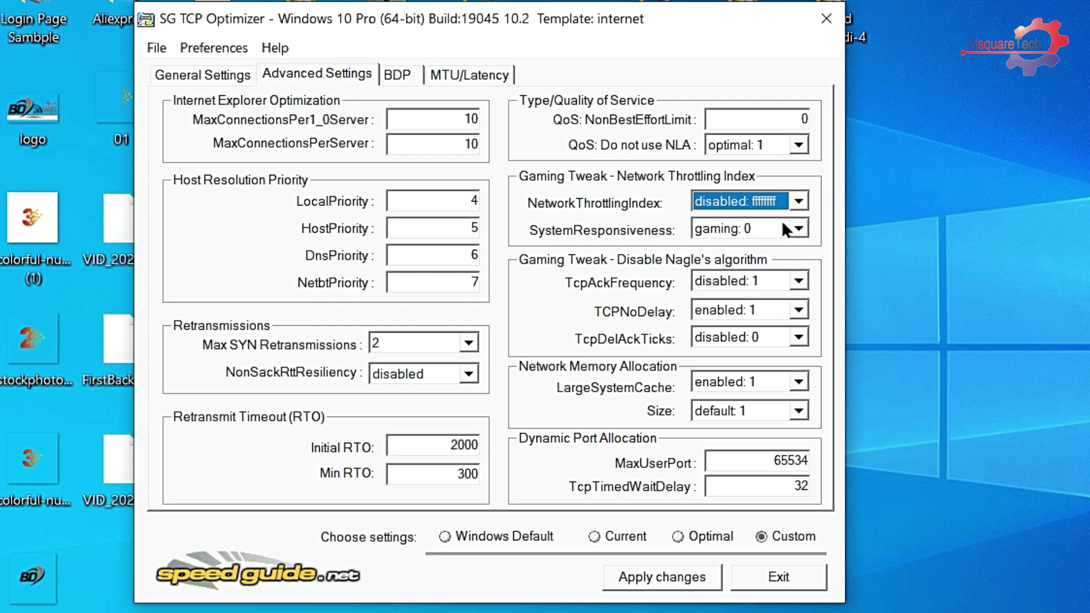
left_click(795, 282)
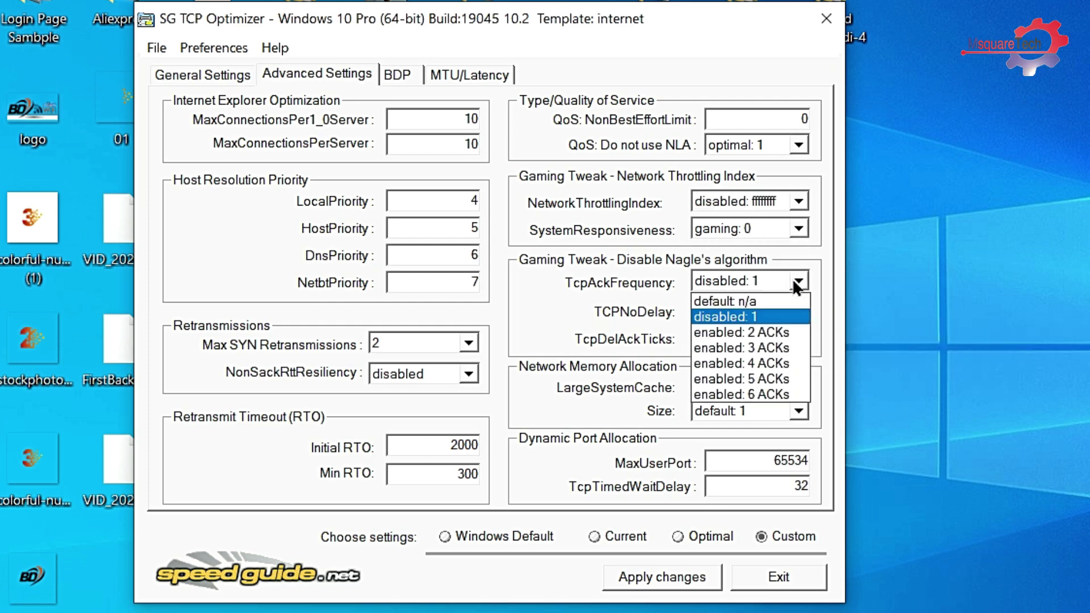
left_click(796, 281)
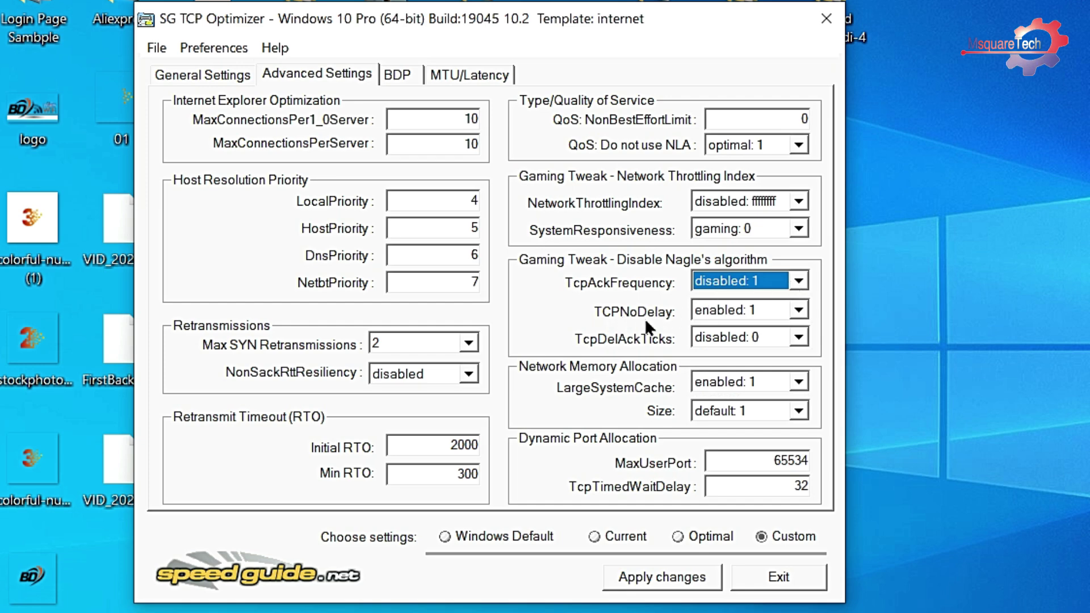
left_click(766, 307)
left_click(766, 307)
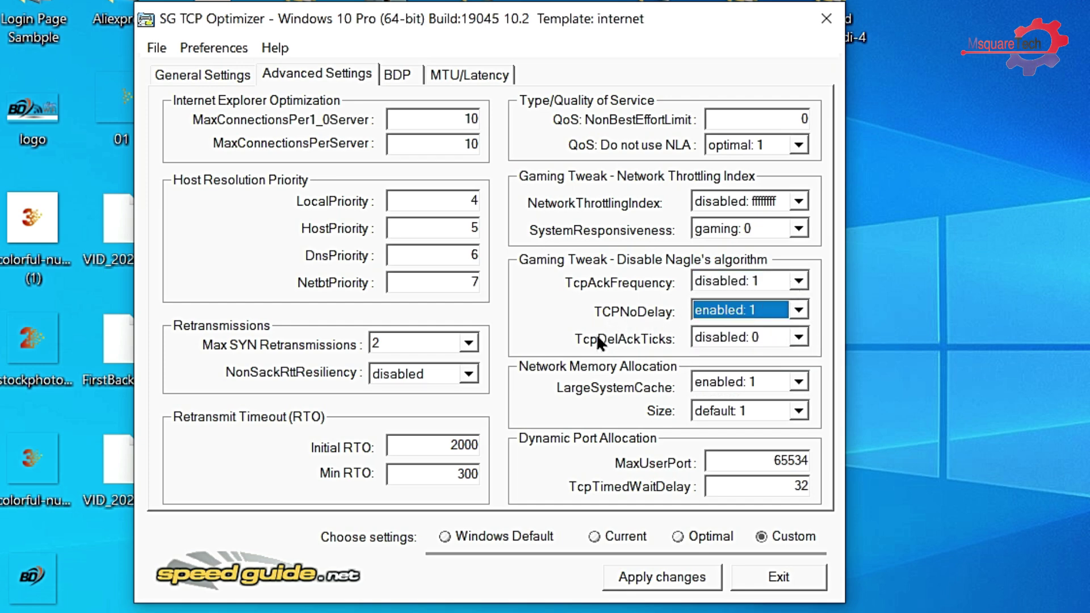
left_click(747, 337)
left_click(751, 338)
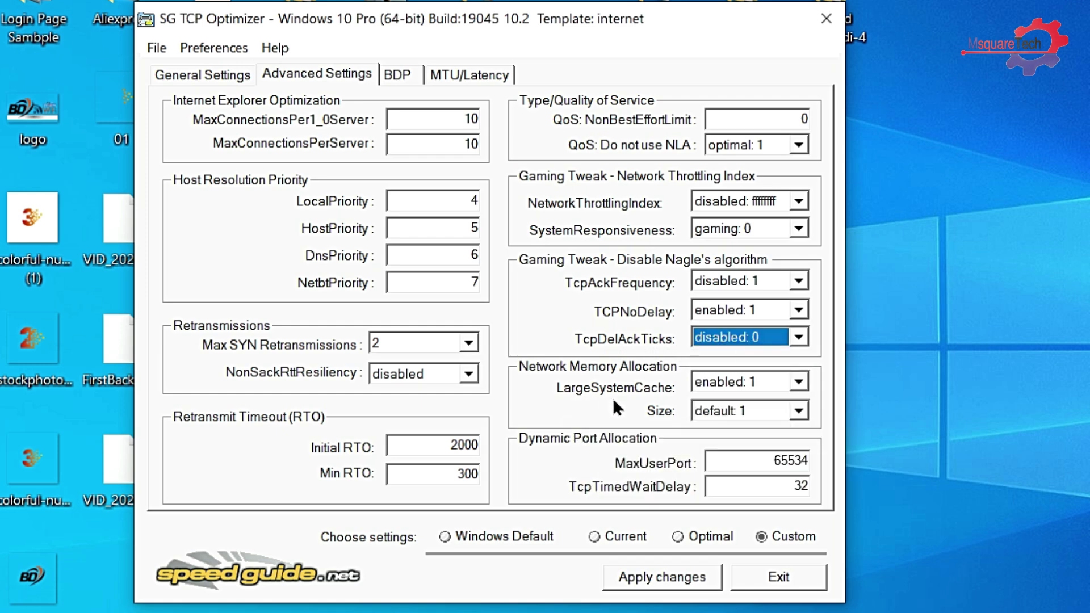
left_click(758, 382)
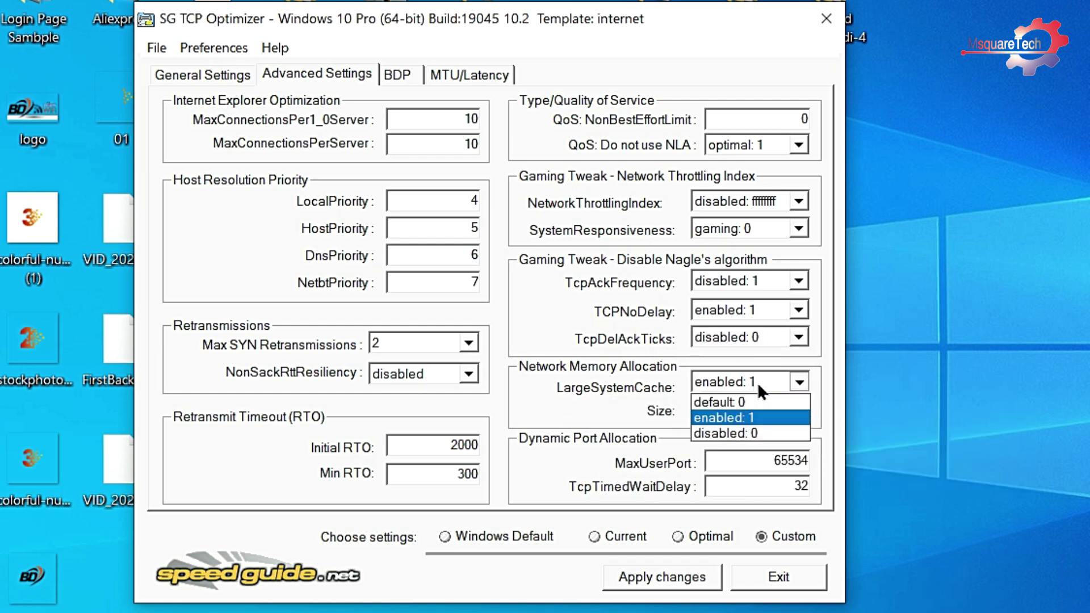
left_click(738, 418)
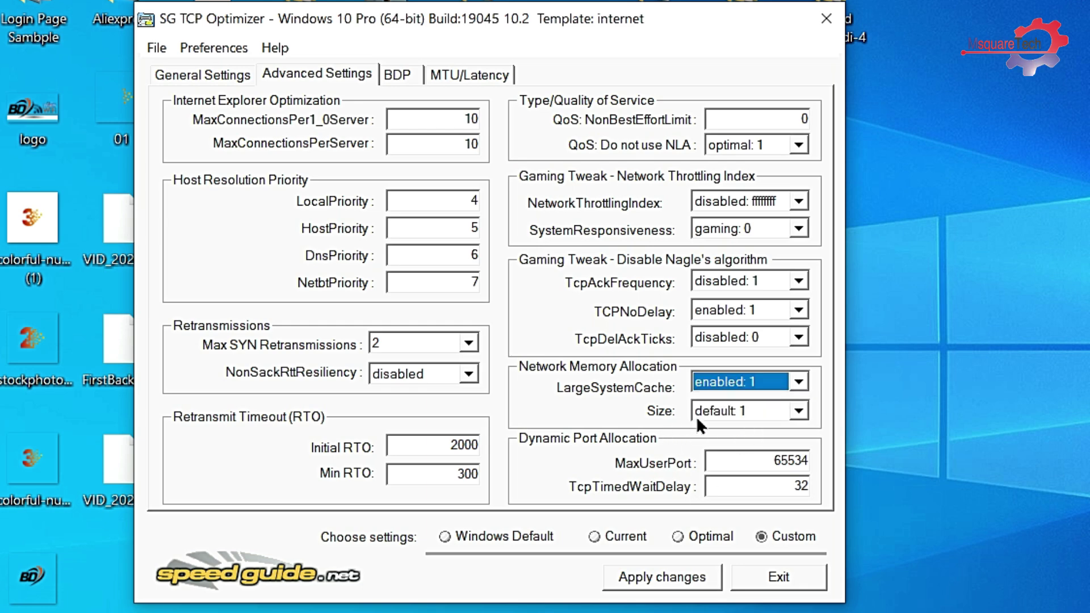
left_click(778, 413)
left_click(735, 428)
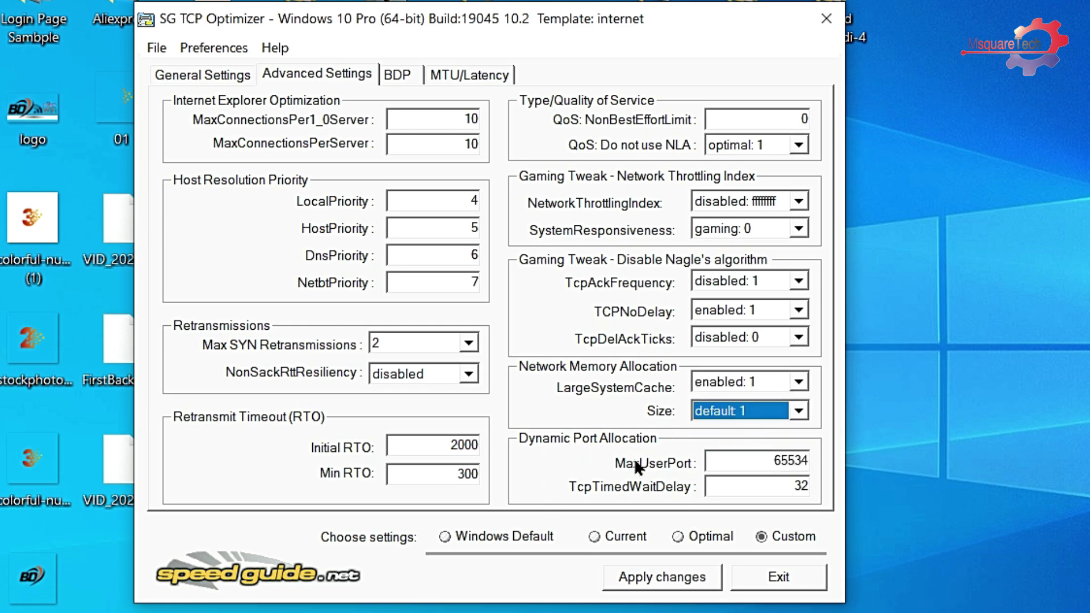
double_click(784, 461)
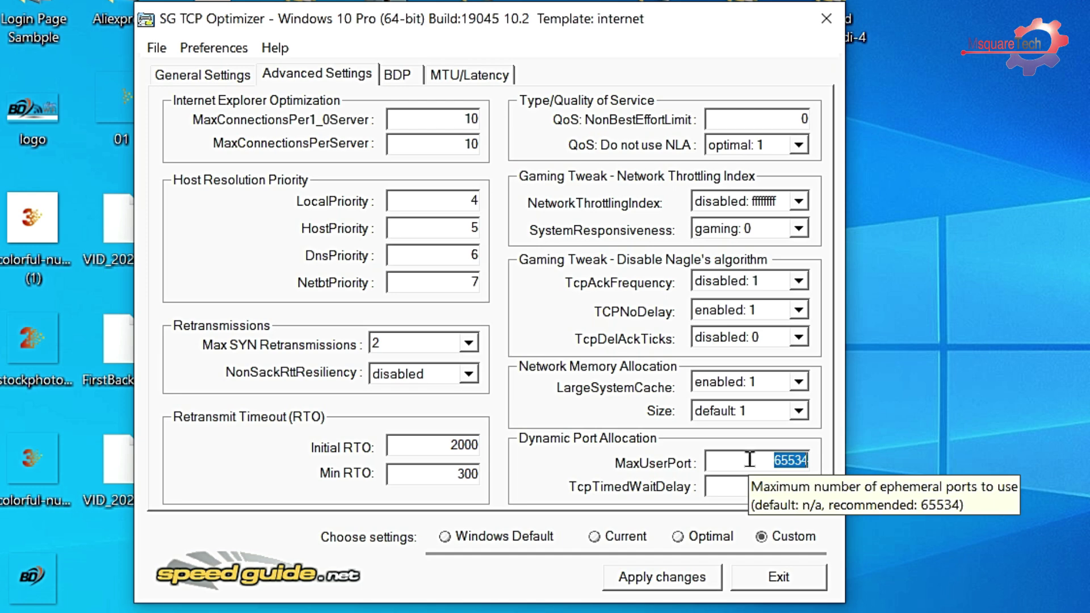
left_click(801, 460)
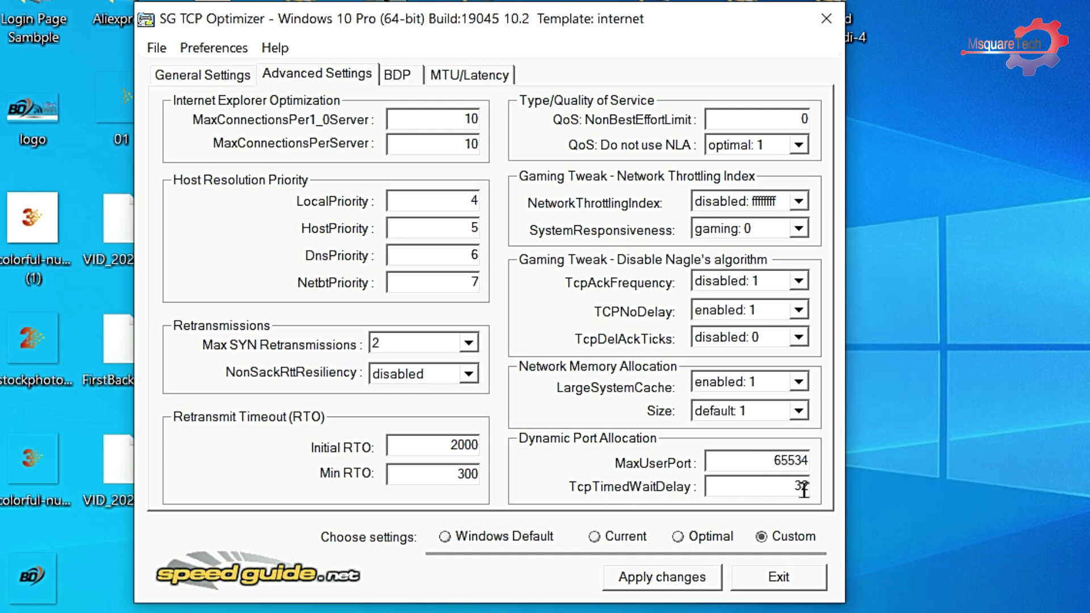
left_click_drag(782, 487, 946, 489)
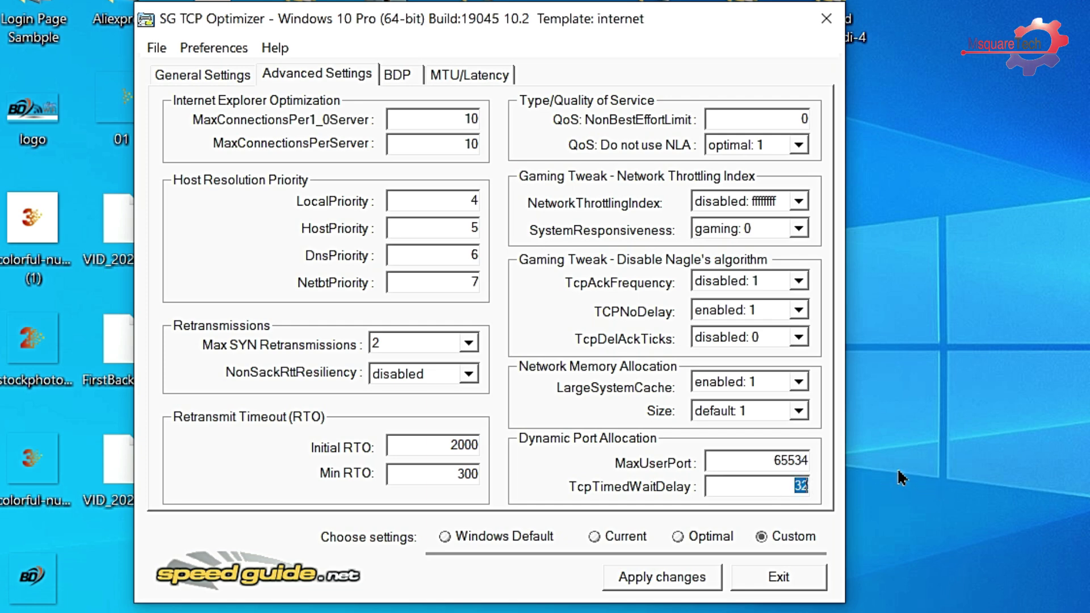
left_click(669, 580)
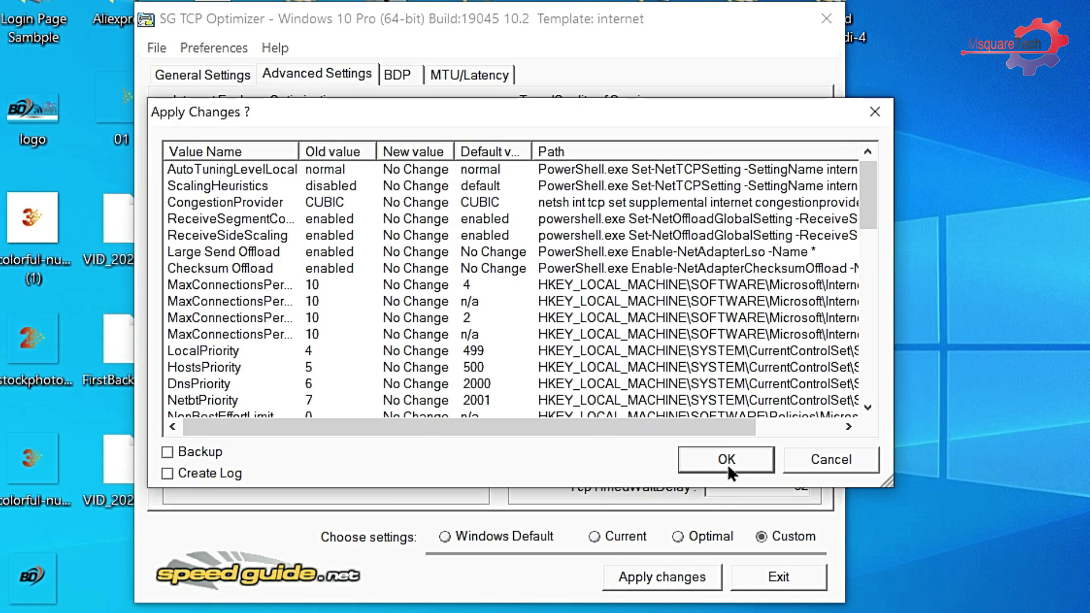
Confirm the listed TCP setting changes and decline the immediate reboot.
left_click(728, 461)
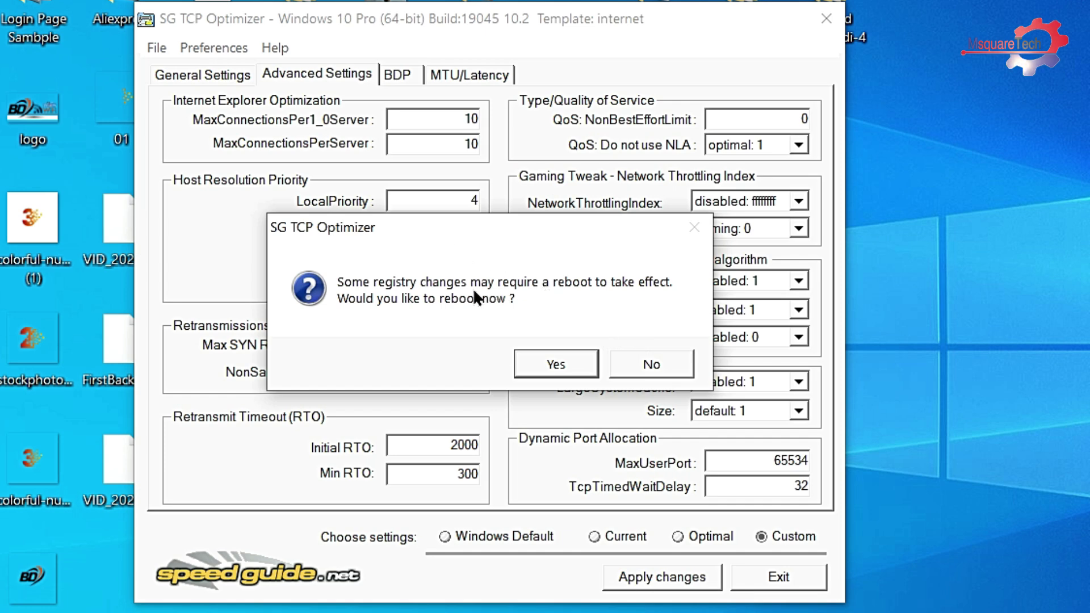
left_click(666, 360)
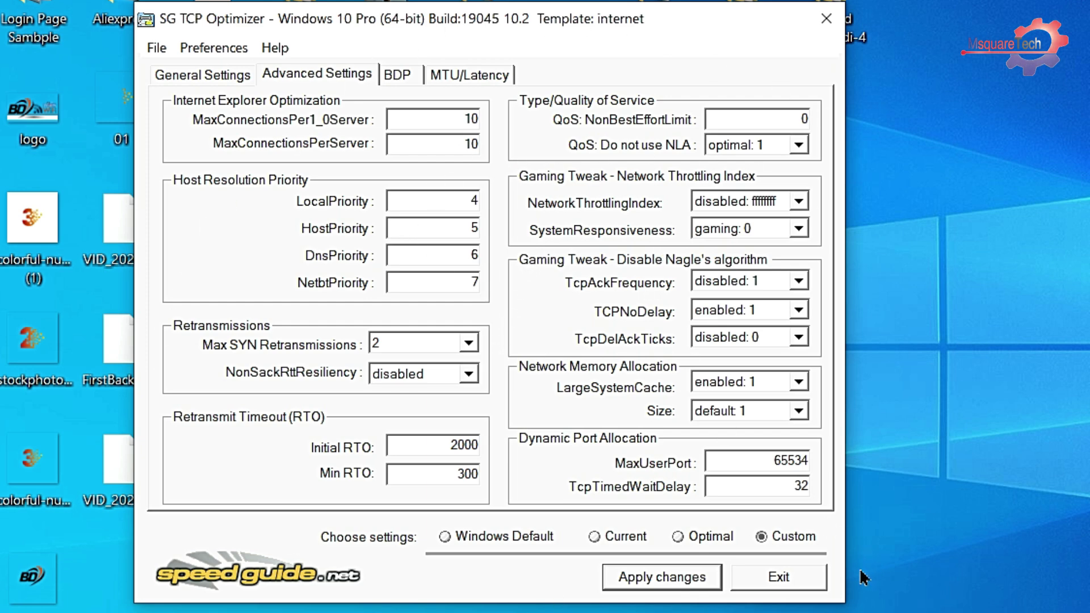
Exit TCP Optimizer and refresh the desktop.
left_click(789, 577)
right_click(662, 170)
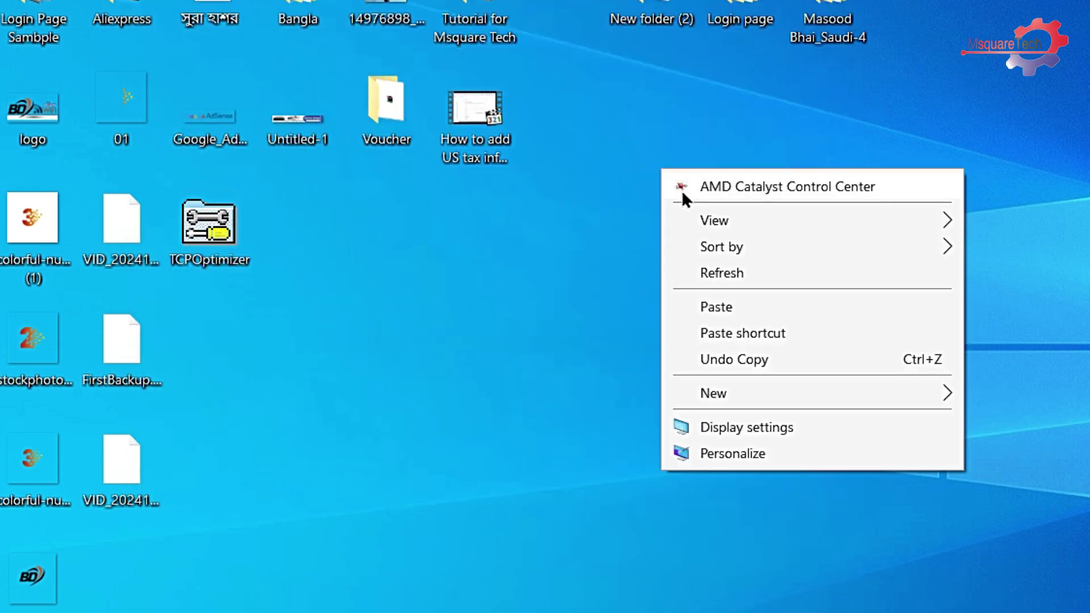
left_click(722, 273)
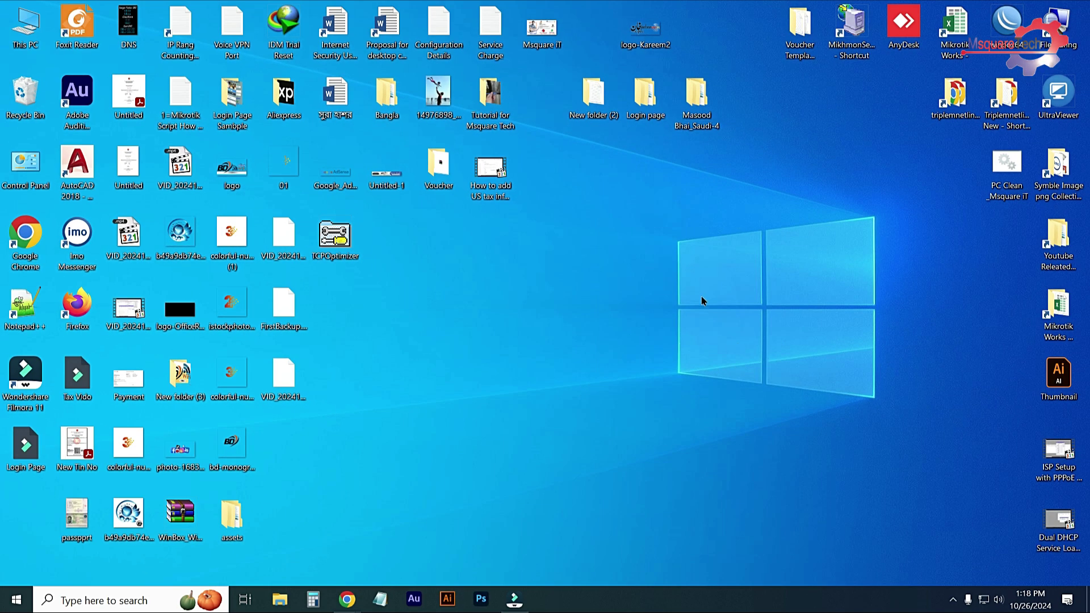
Move the PC Clean batch file into open space and run it as administrator.
left_click_drag(1002, 167, 818, 197)
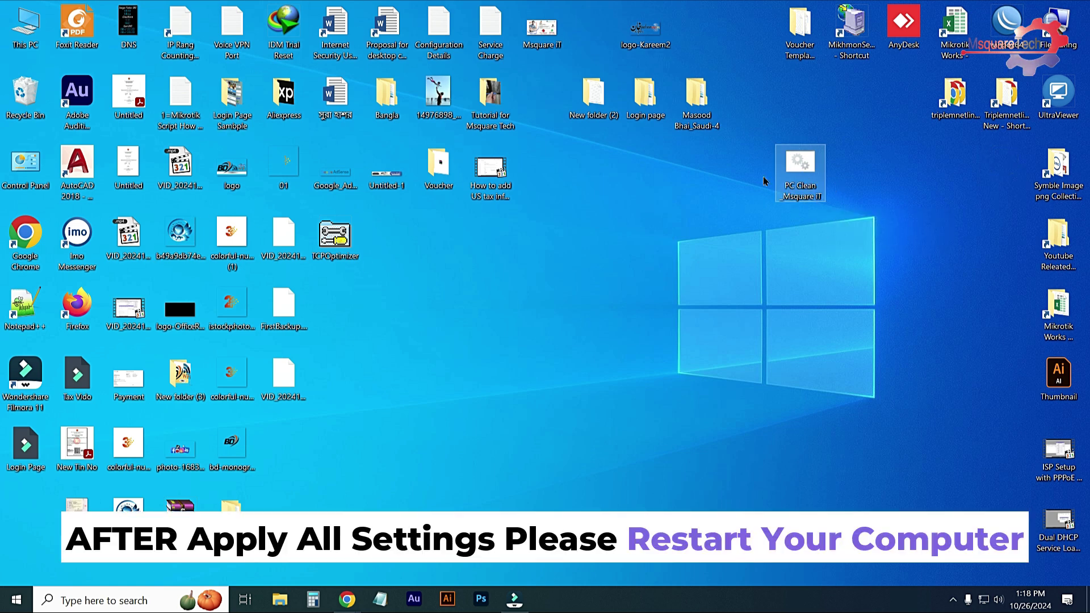
right_click(798, 168)
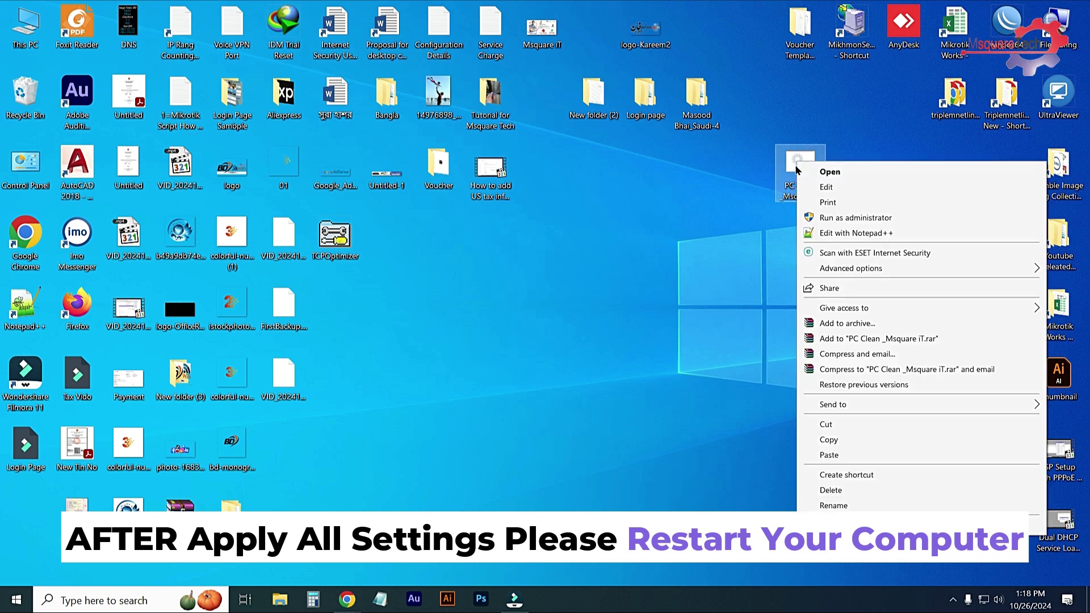
left_click(812, 218)
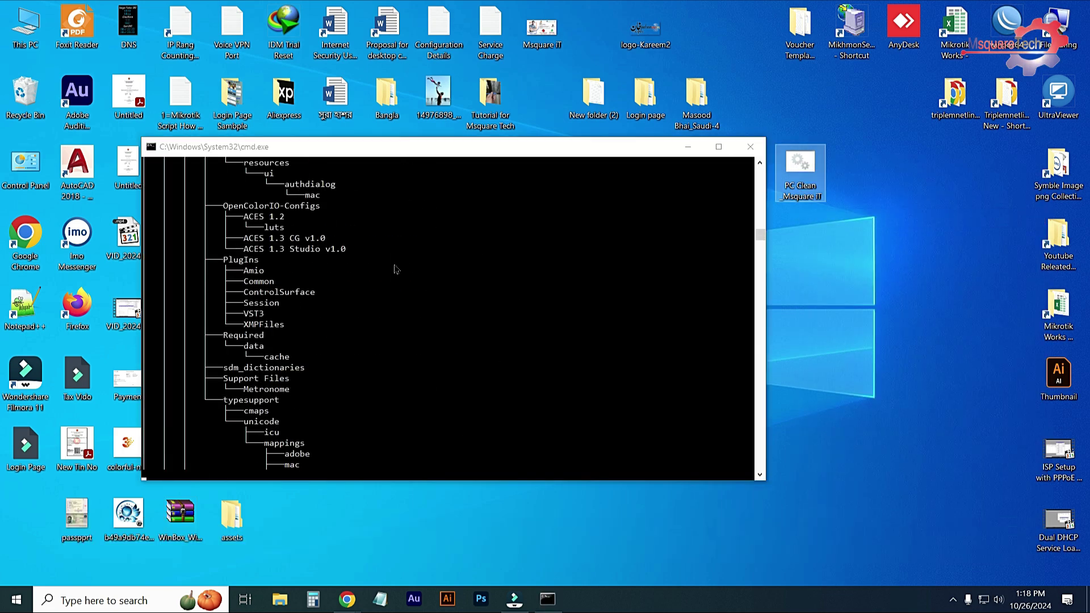
Move the command window aside and relaunch the PC Clean _Msquare iT batch file.
left_click_drag(636, 152, 571, 91)
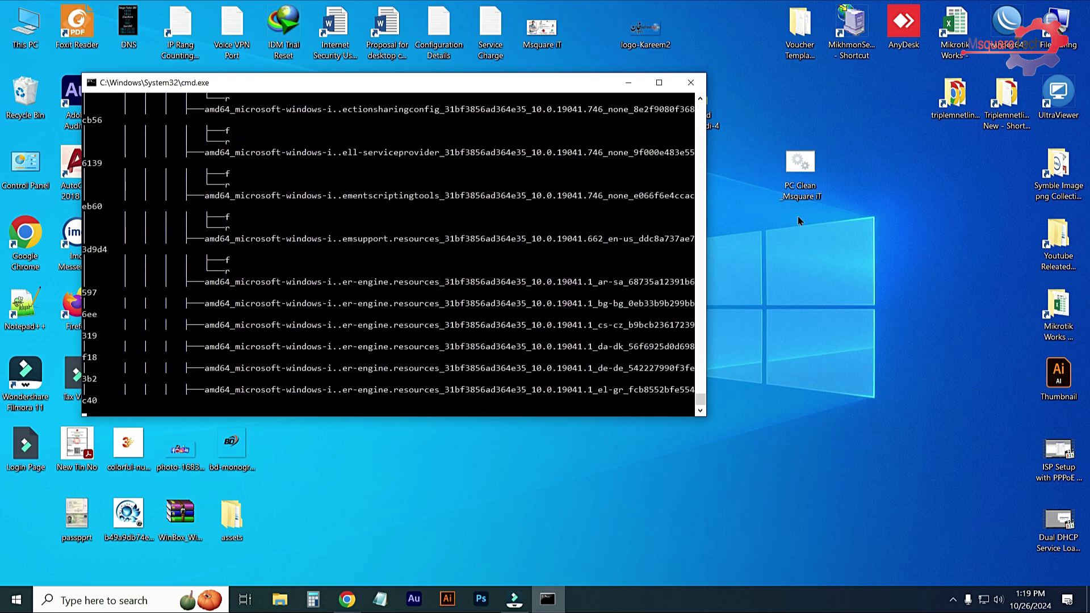
double_click(784, 166)
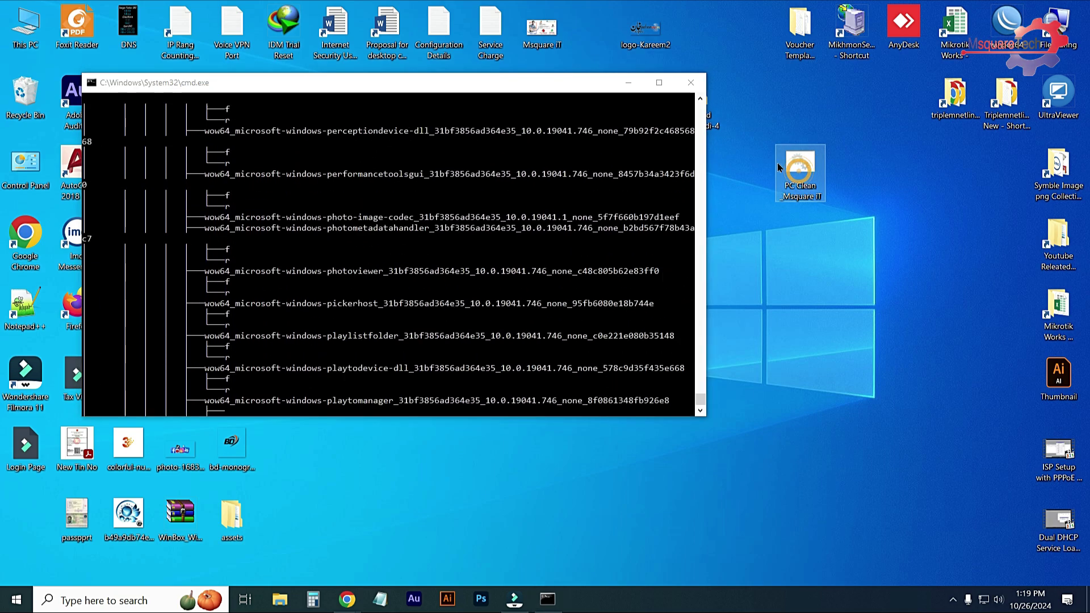